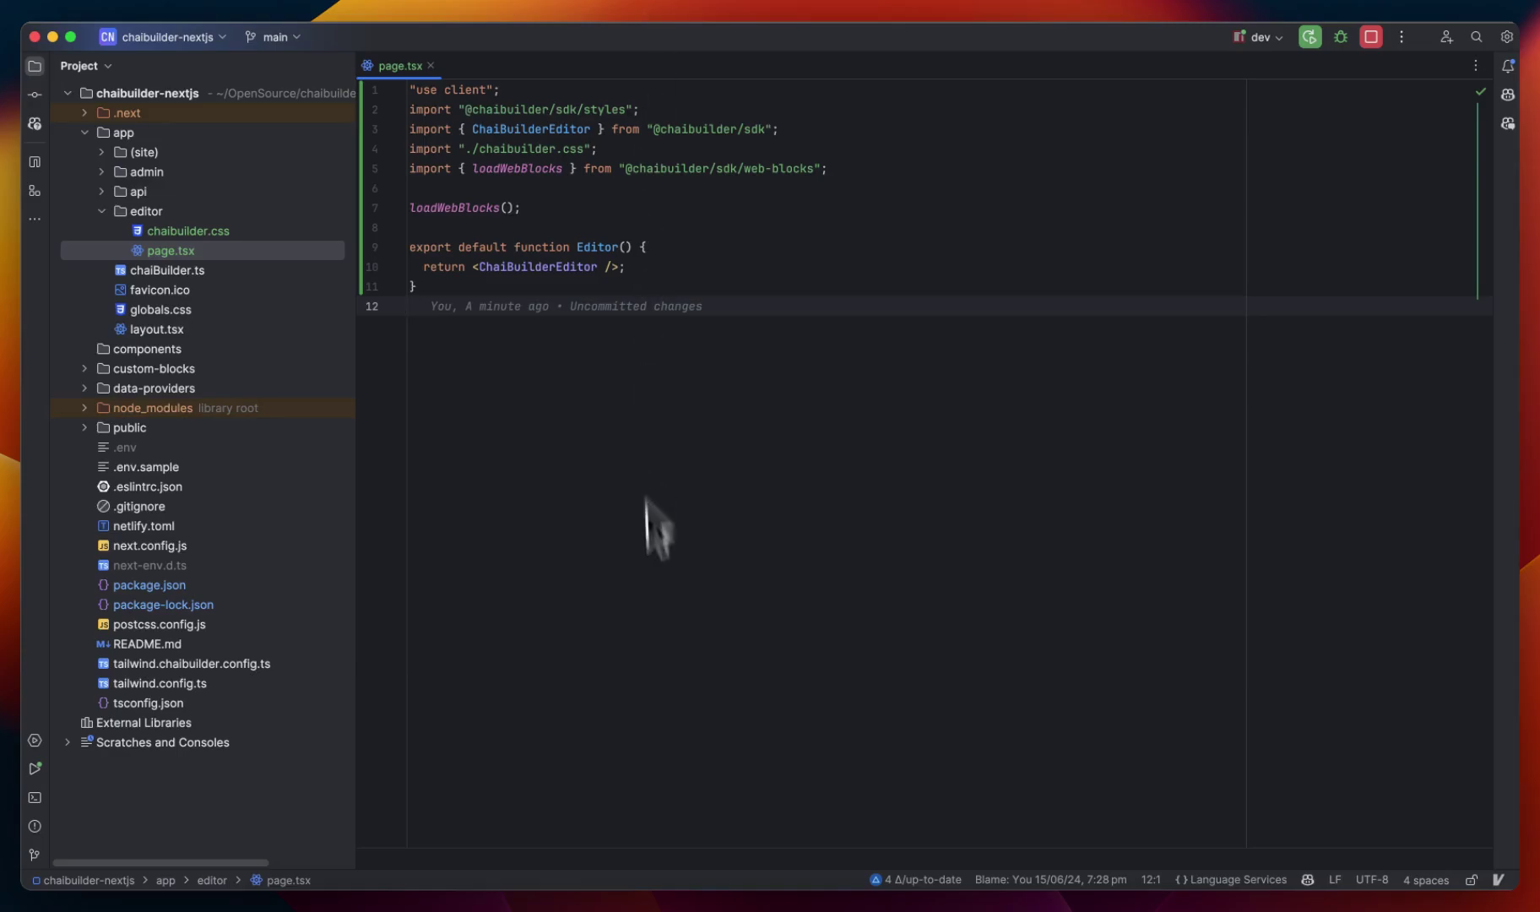
Step: Look at the Chai Builder homepage in the browser and highlight the ChaiBuilderEditor component in page.tsx in the code editor
left_click(461, 882)
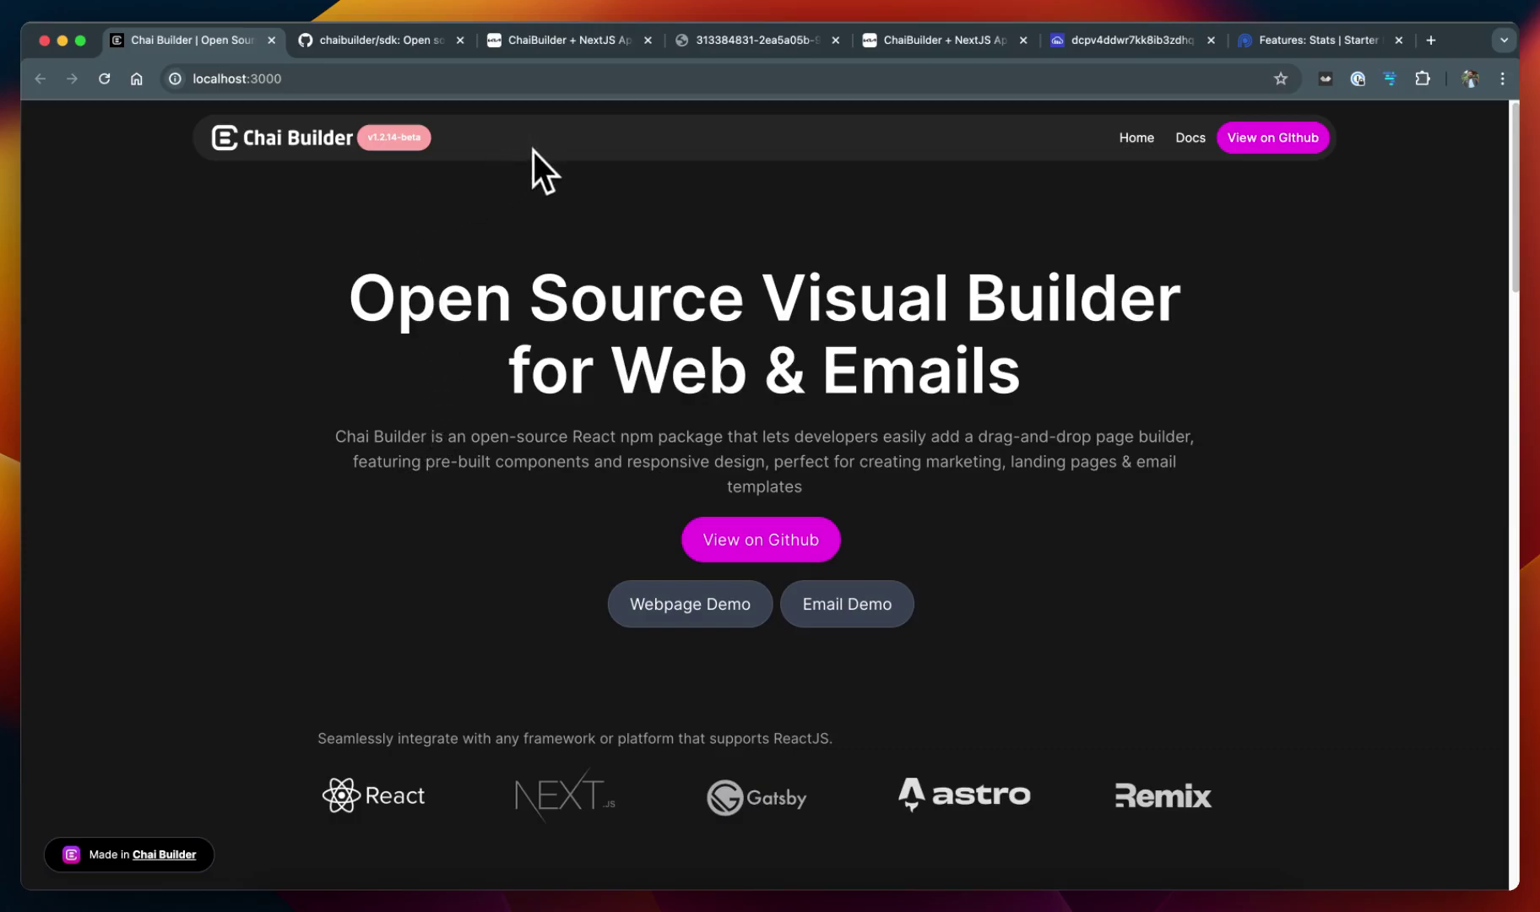
key("super+Tab")
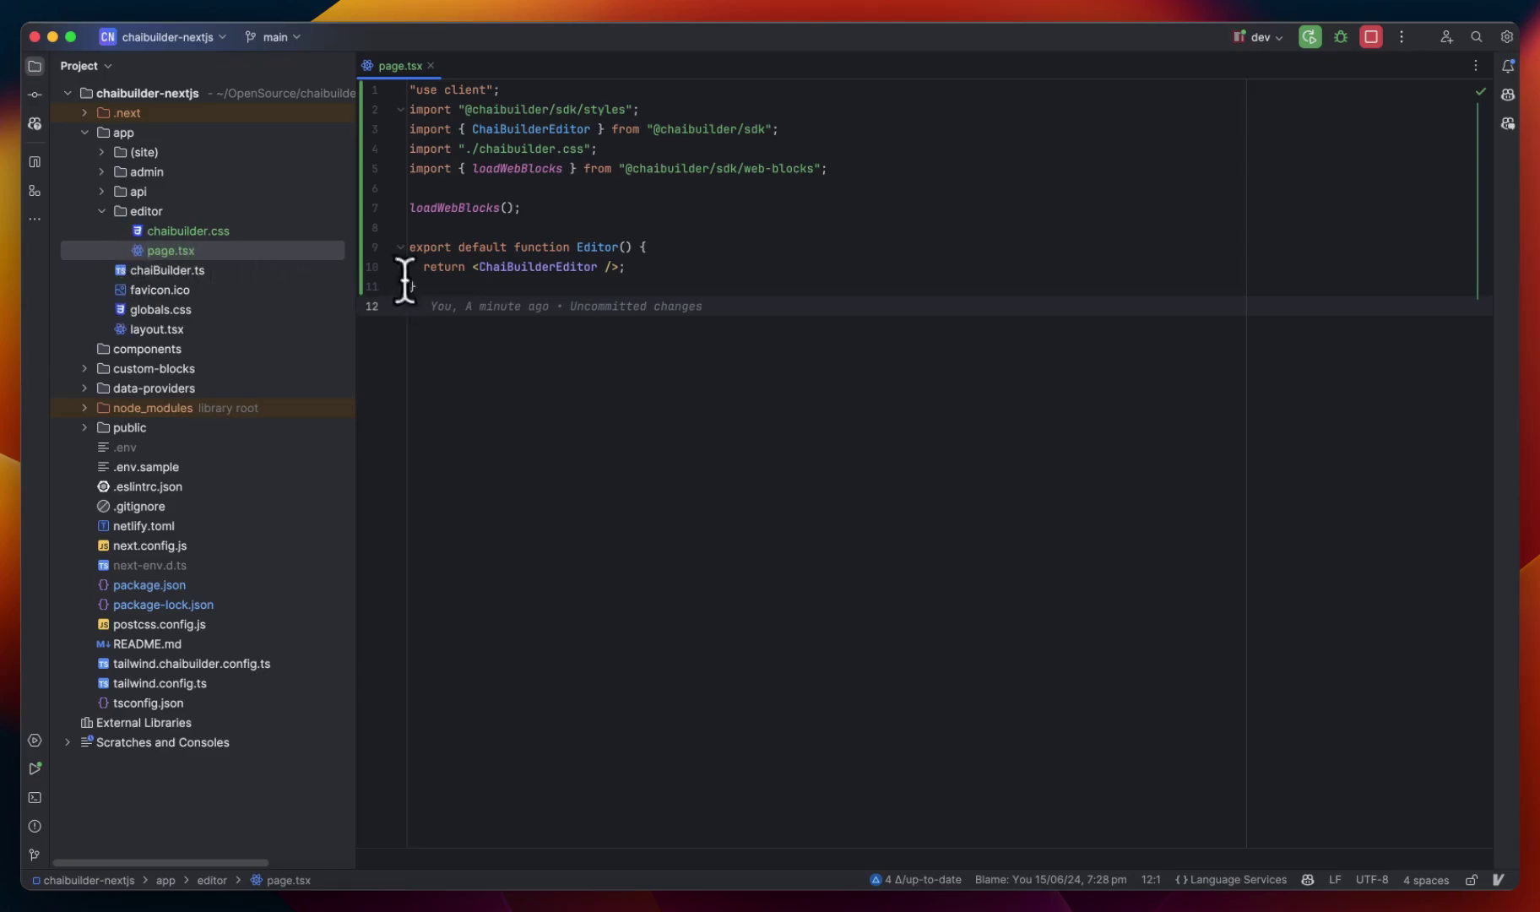
double_click(524, 269)
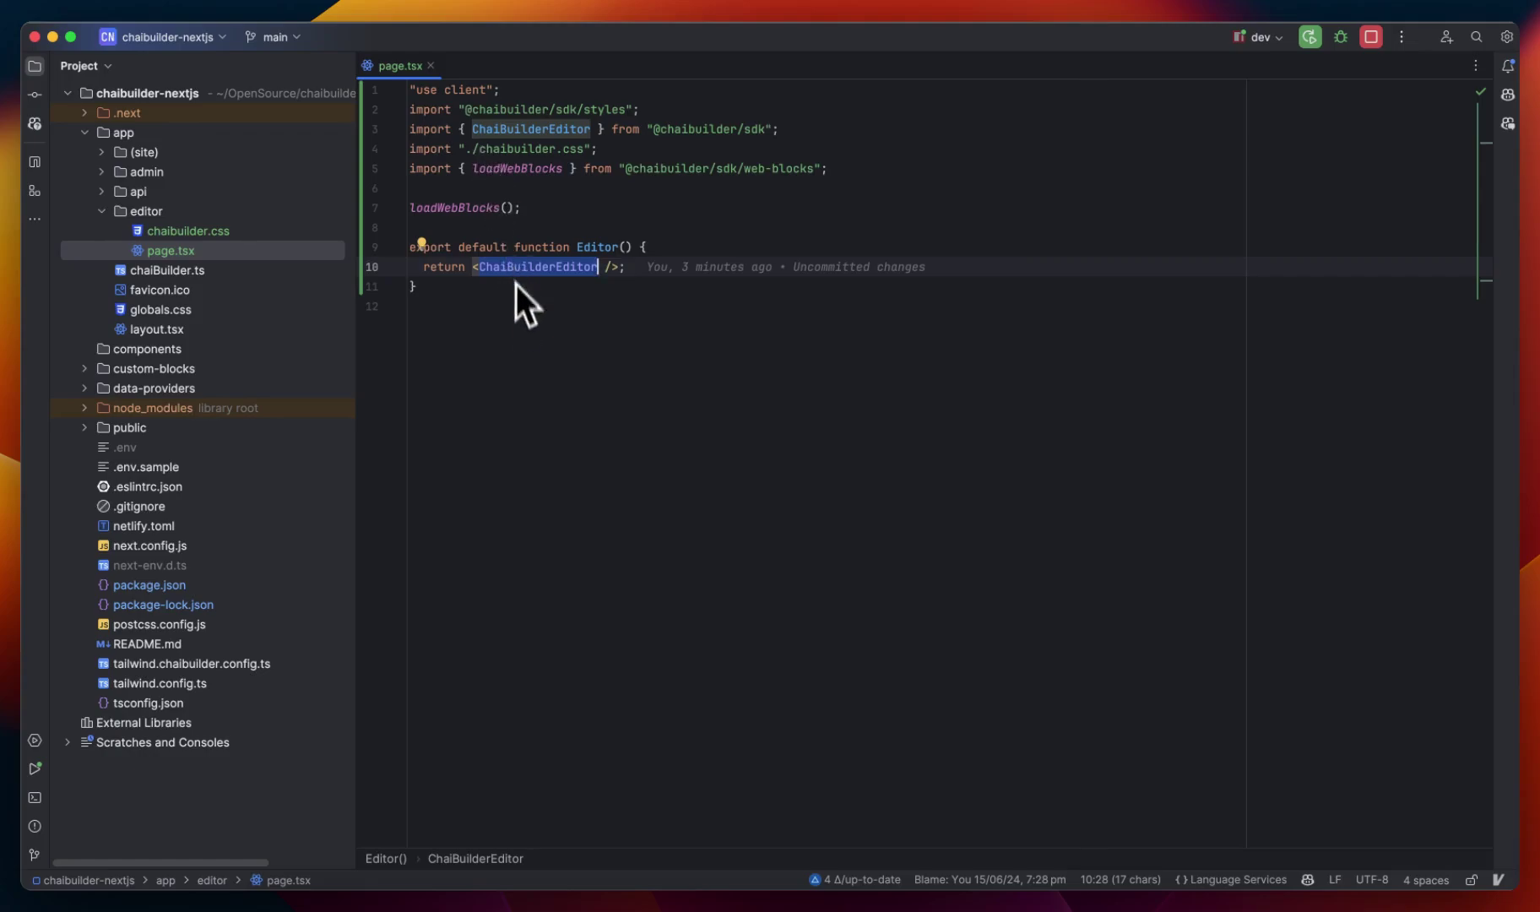
Step: Switch to the browser and review the README of the chaibuilder/sdk GitHub repository, including its manual installation instructions
left_click(454, 904)
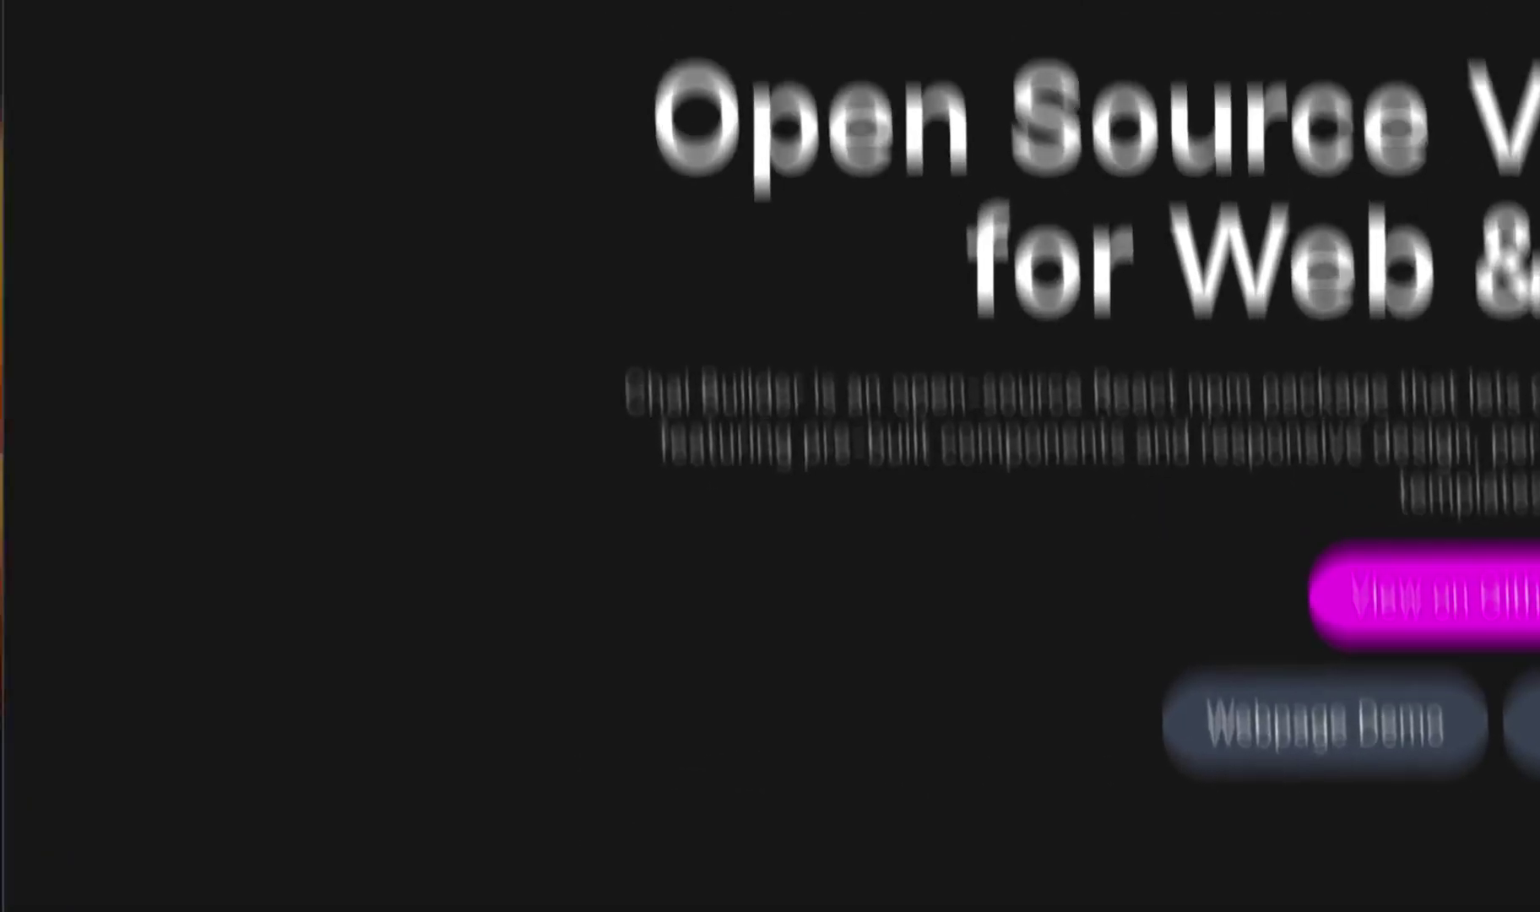
left_click(749, 76)
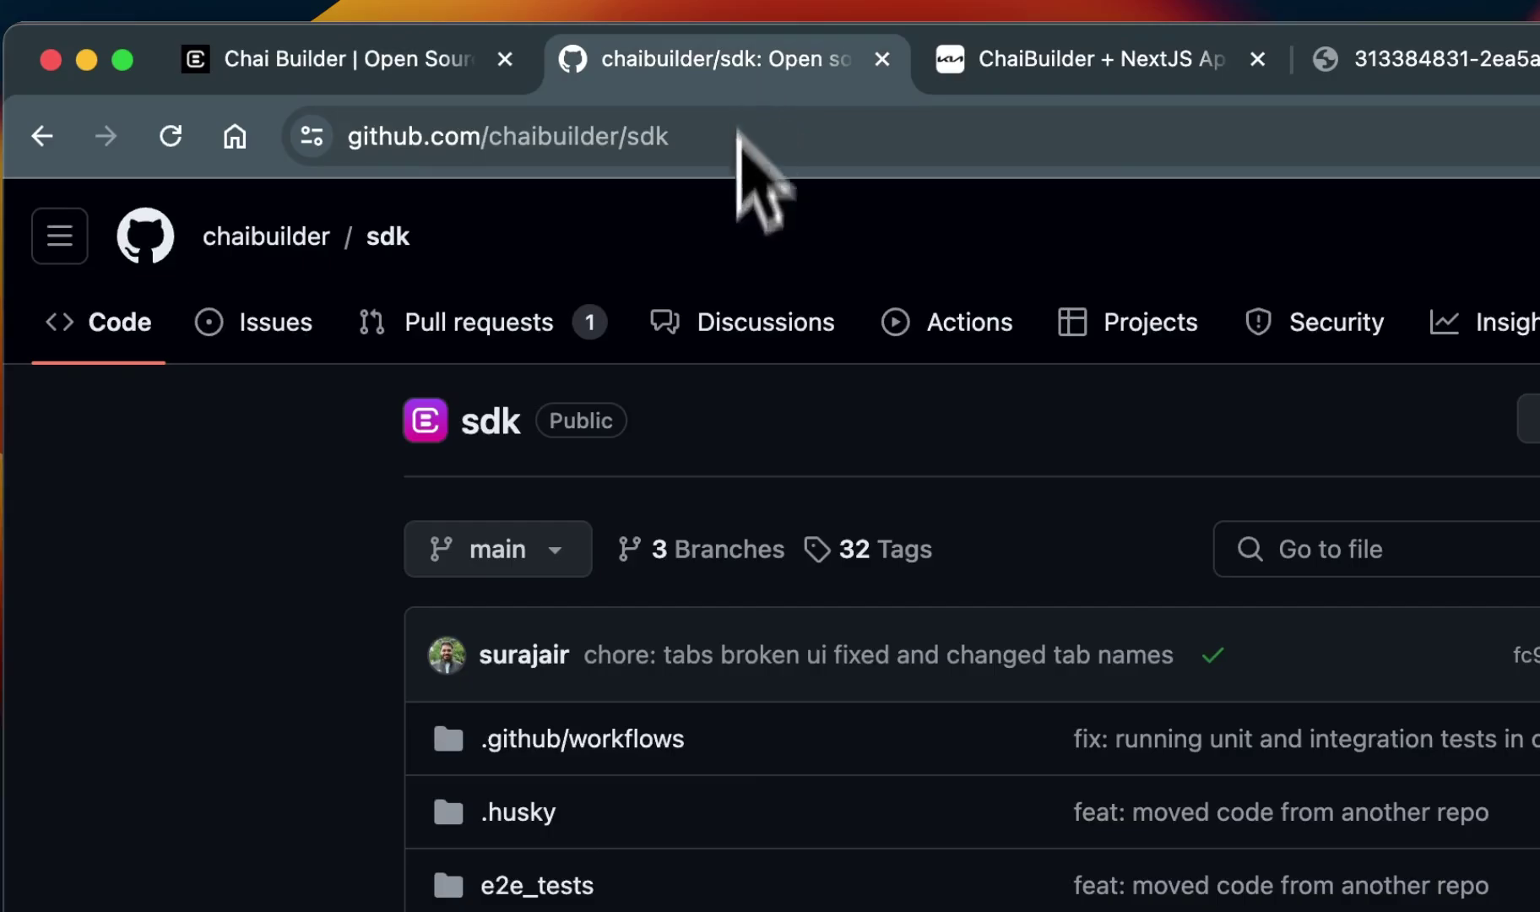
scroll(629, 463, "down", 15)
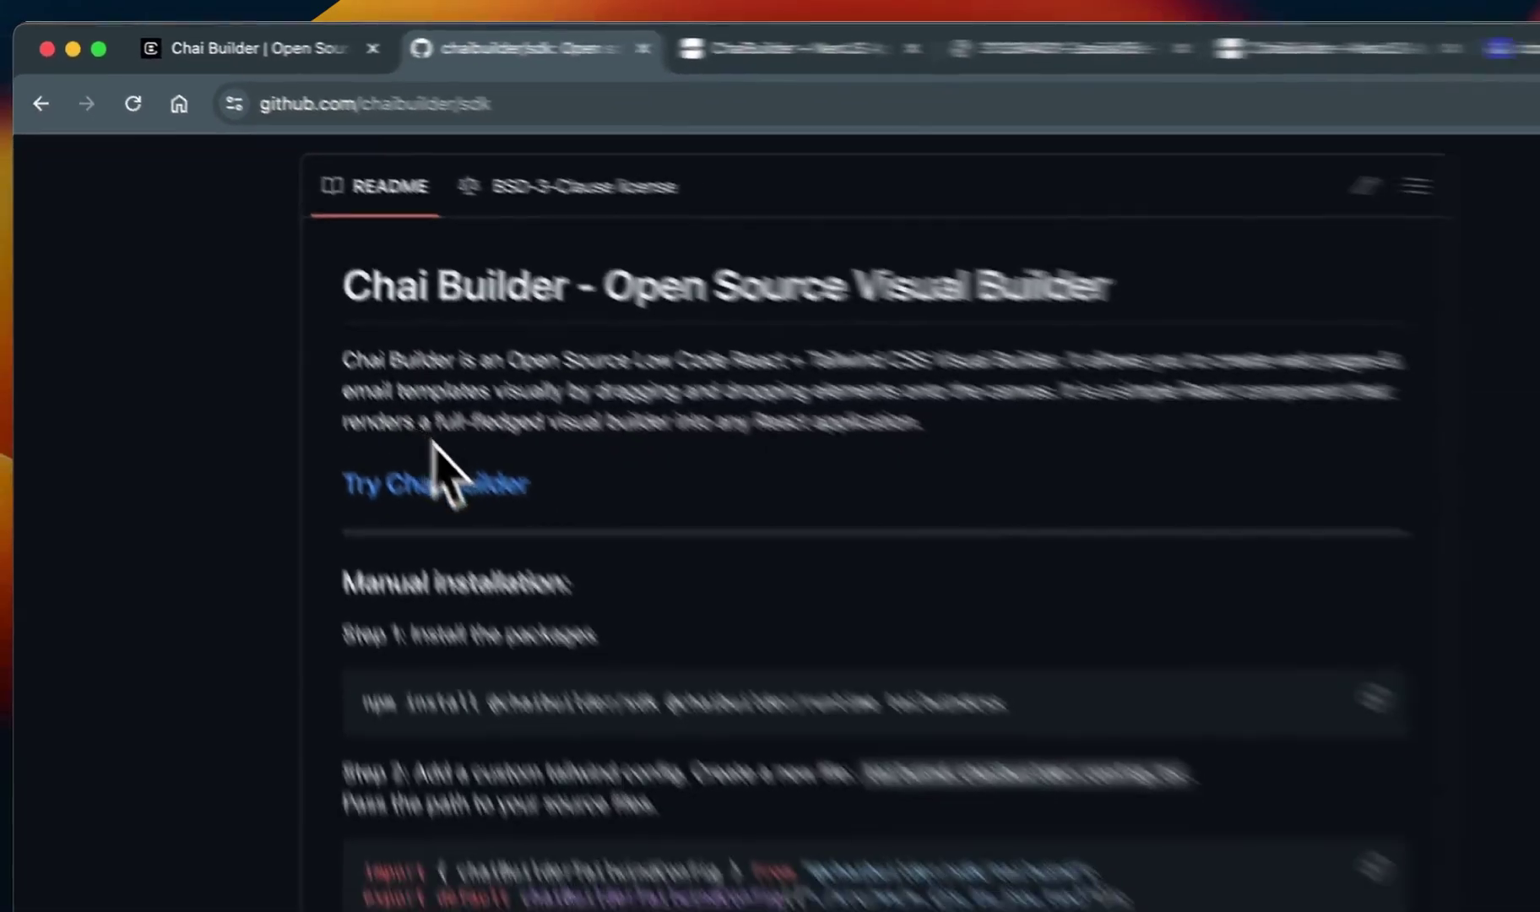
scroll(517, 512, "down", 5)
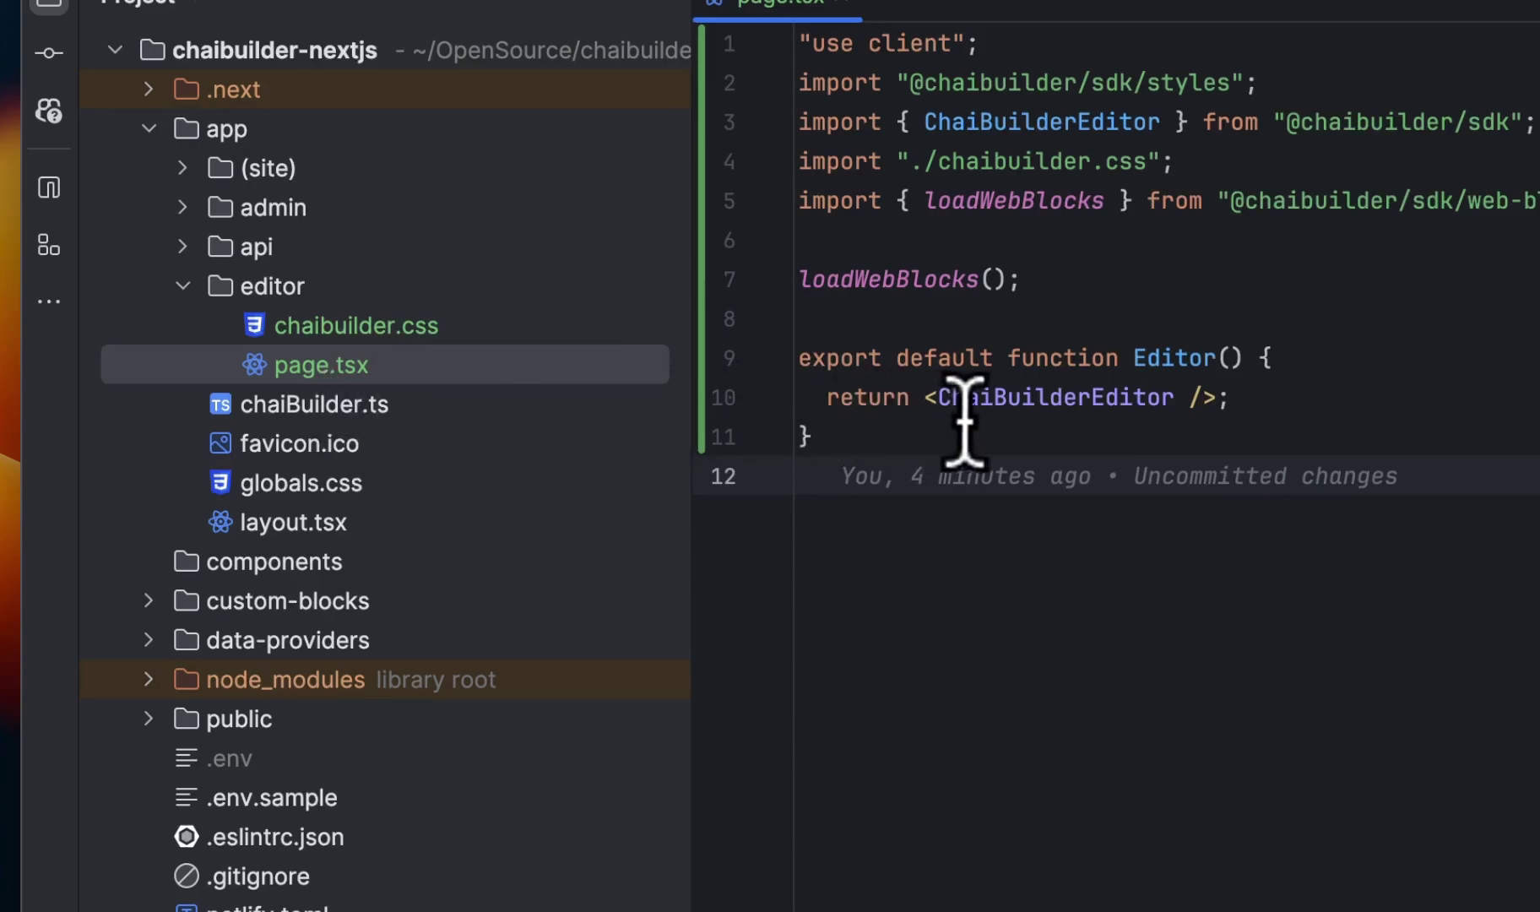
Step: Highlight ChaiBuilderEditor in page.tsx and bring up the localhost:3000/editor page in the browser
double_click(965, 399)
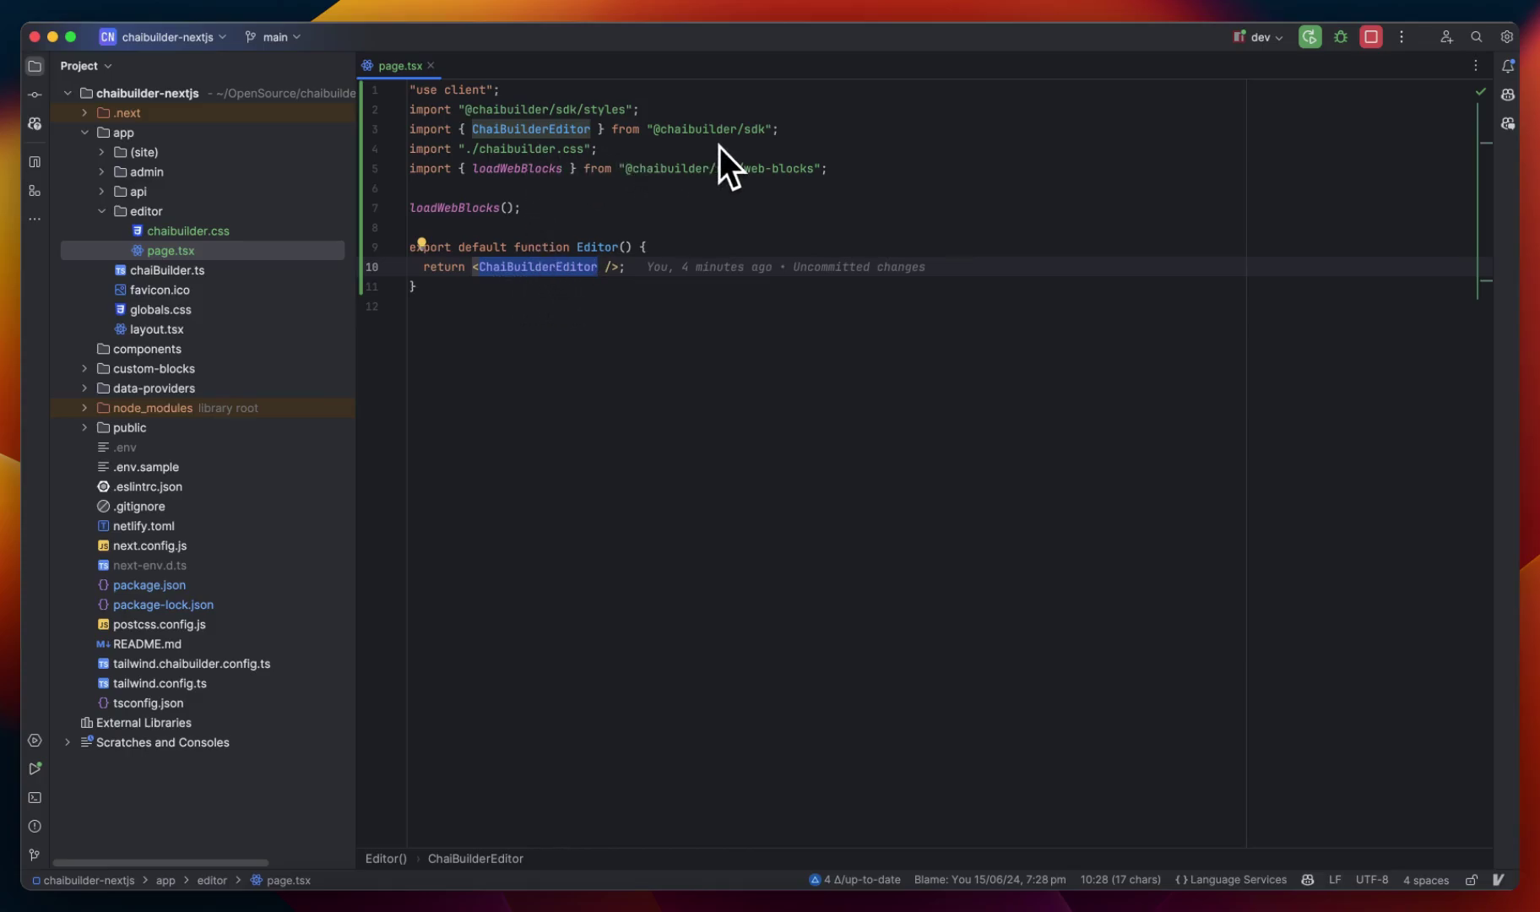
left_click(528, 902)
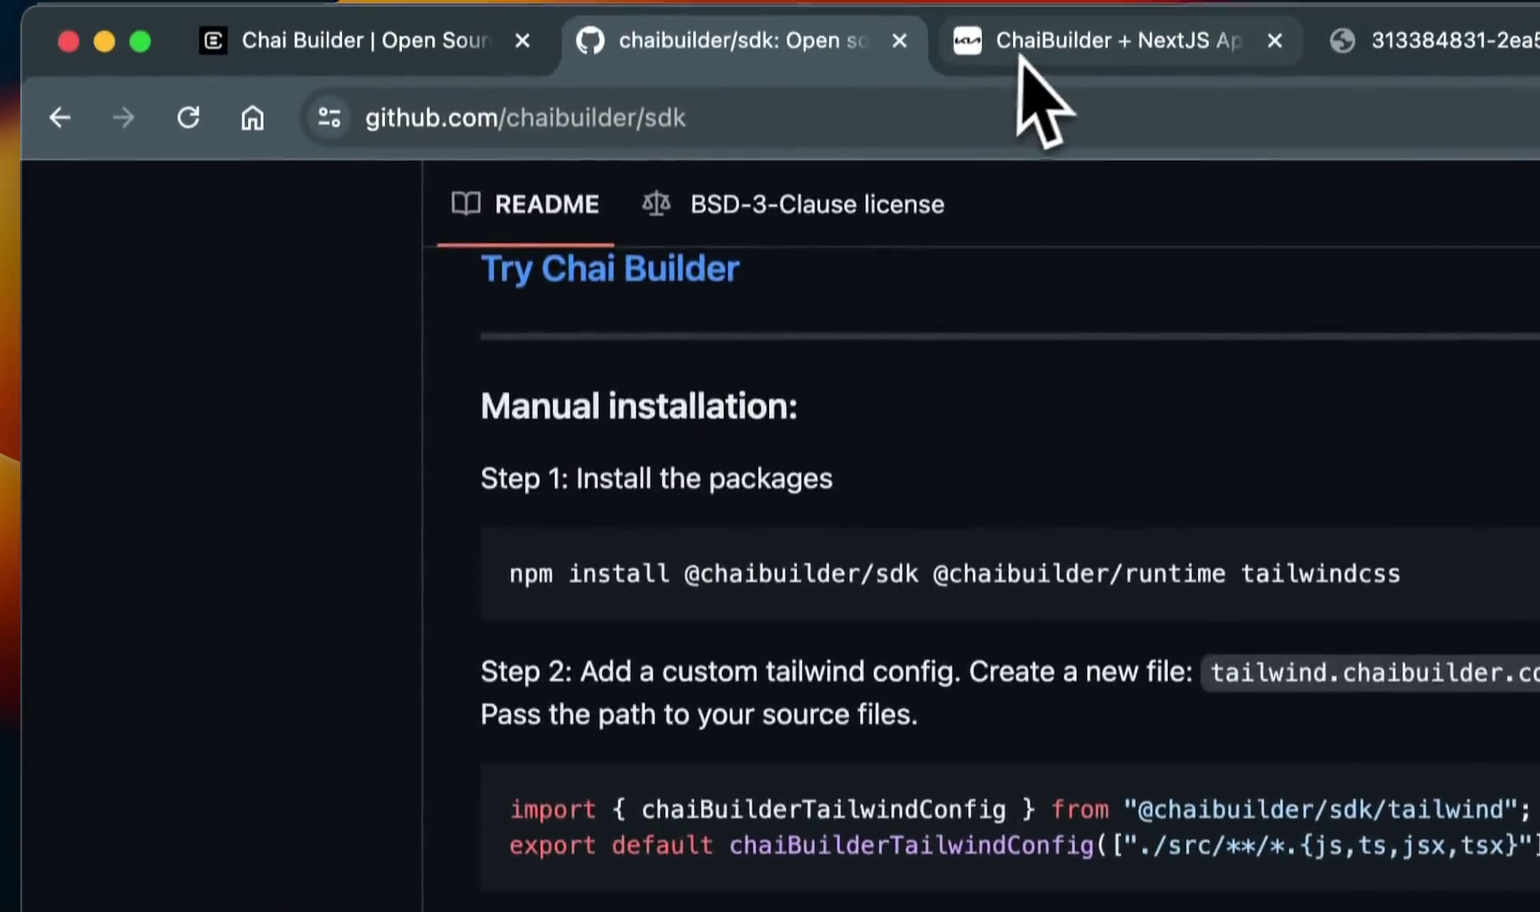
left_click(1020, 59)
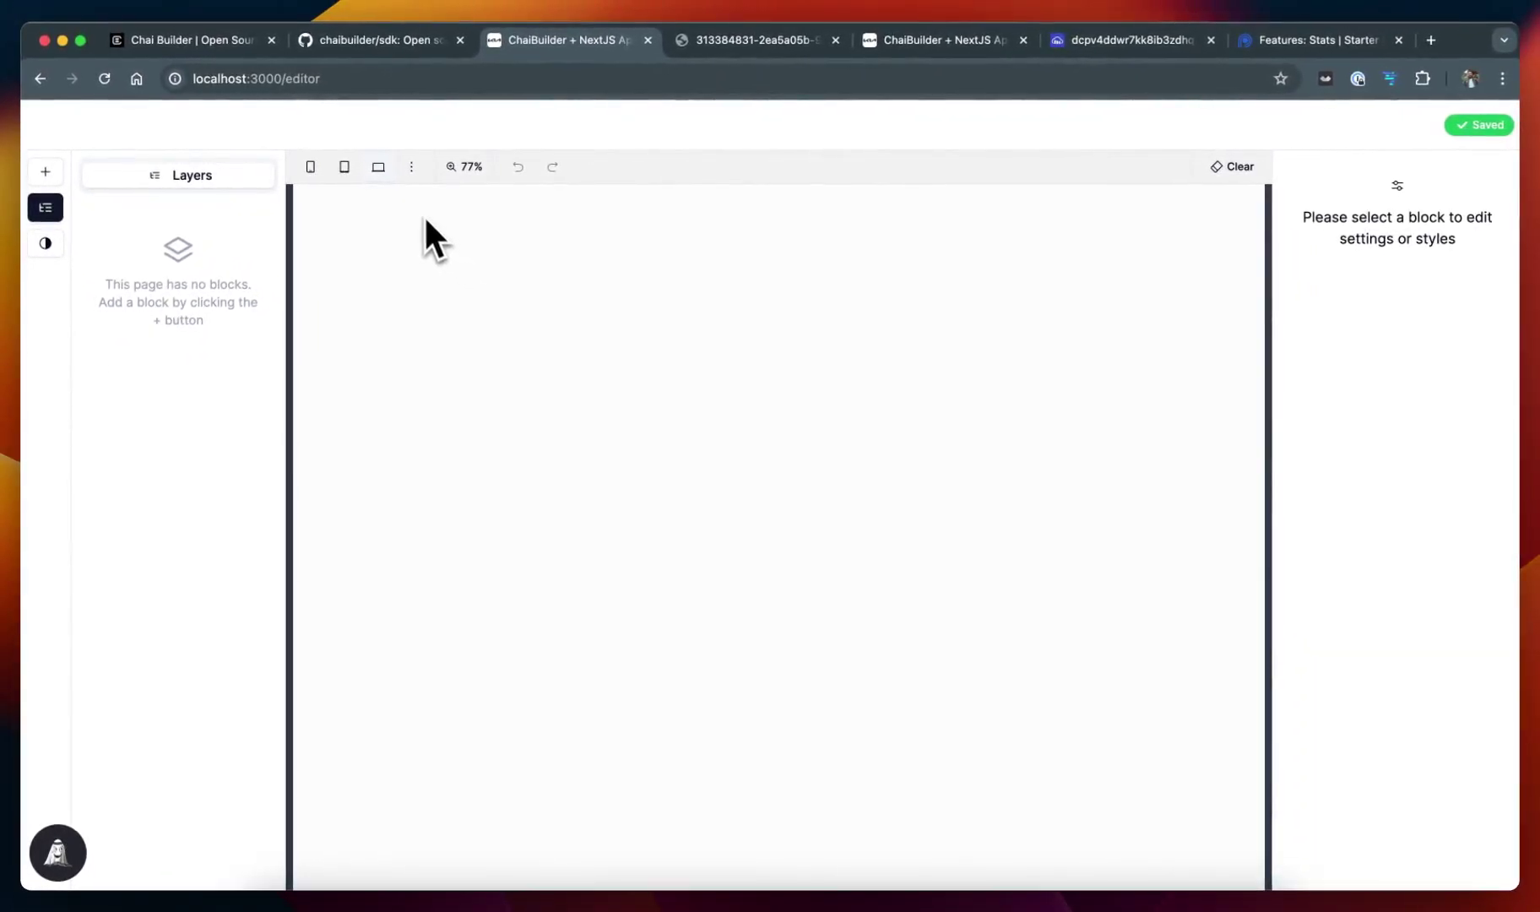
Step: Examine the visual editor's Add block library and its theme options
left_click(44, 171)
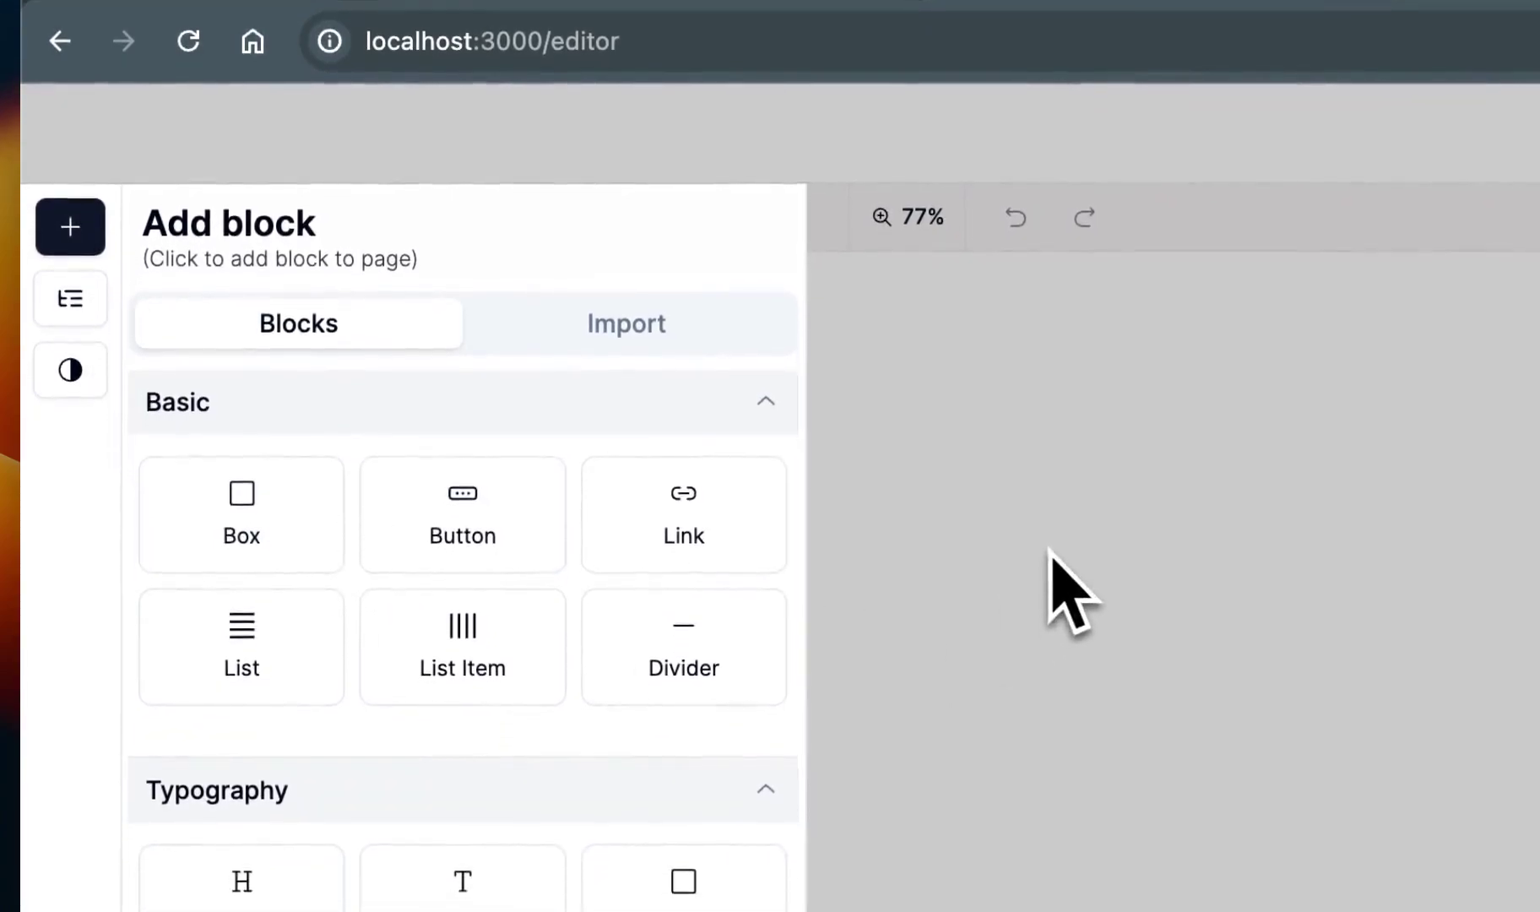
left_click(1052, 553)
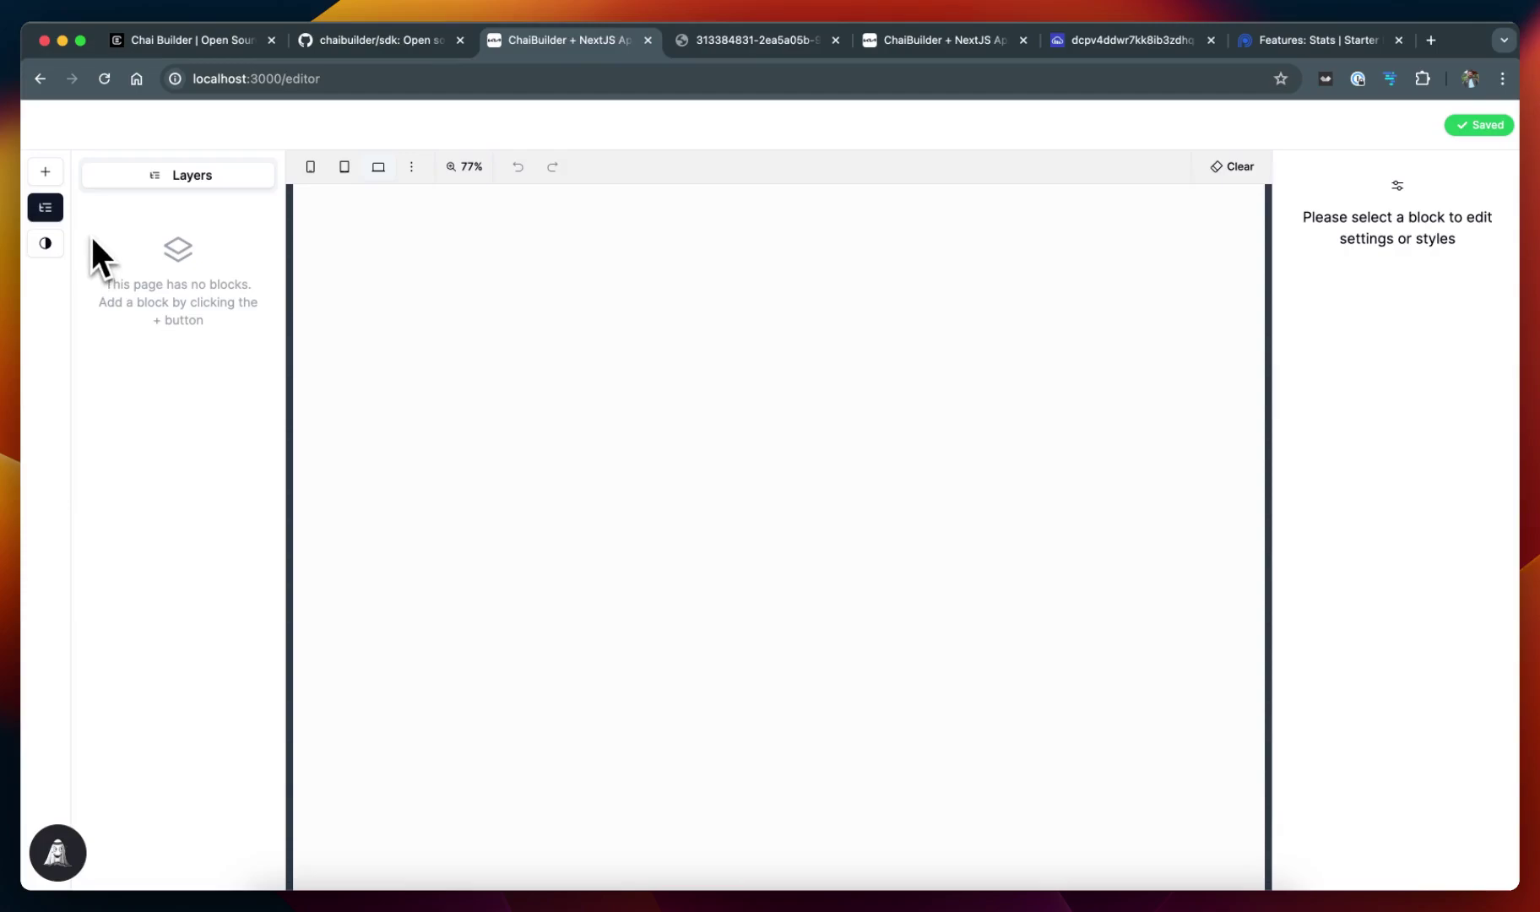
left_click(44, 243)
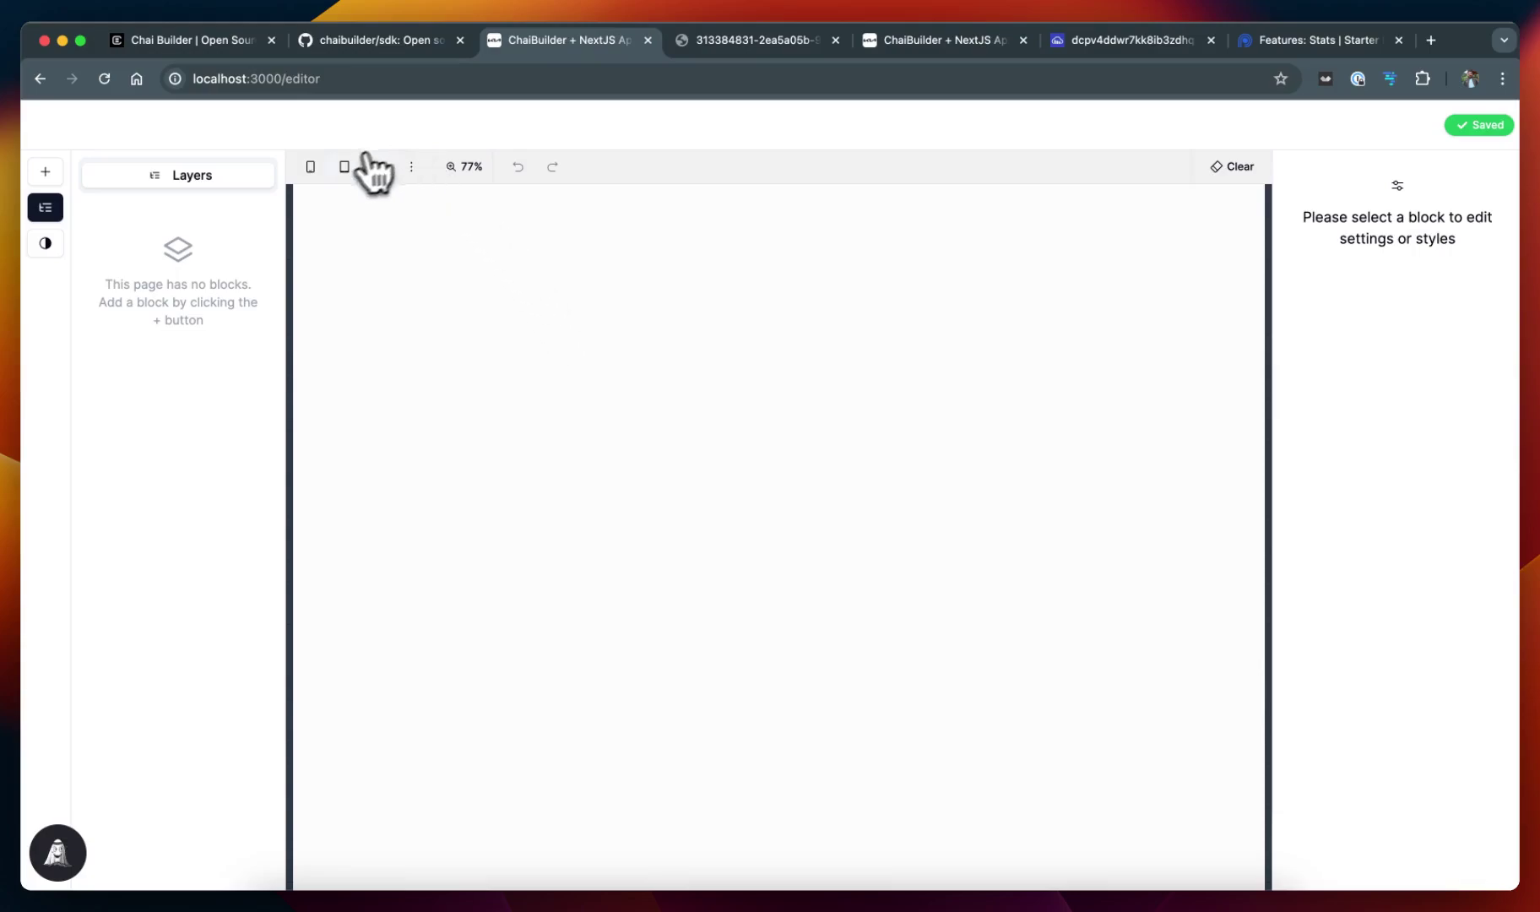
Step: Preview the empty canvas at the mobile and tablet breakpoints
left_click(312, 168)
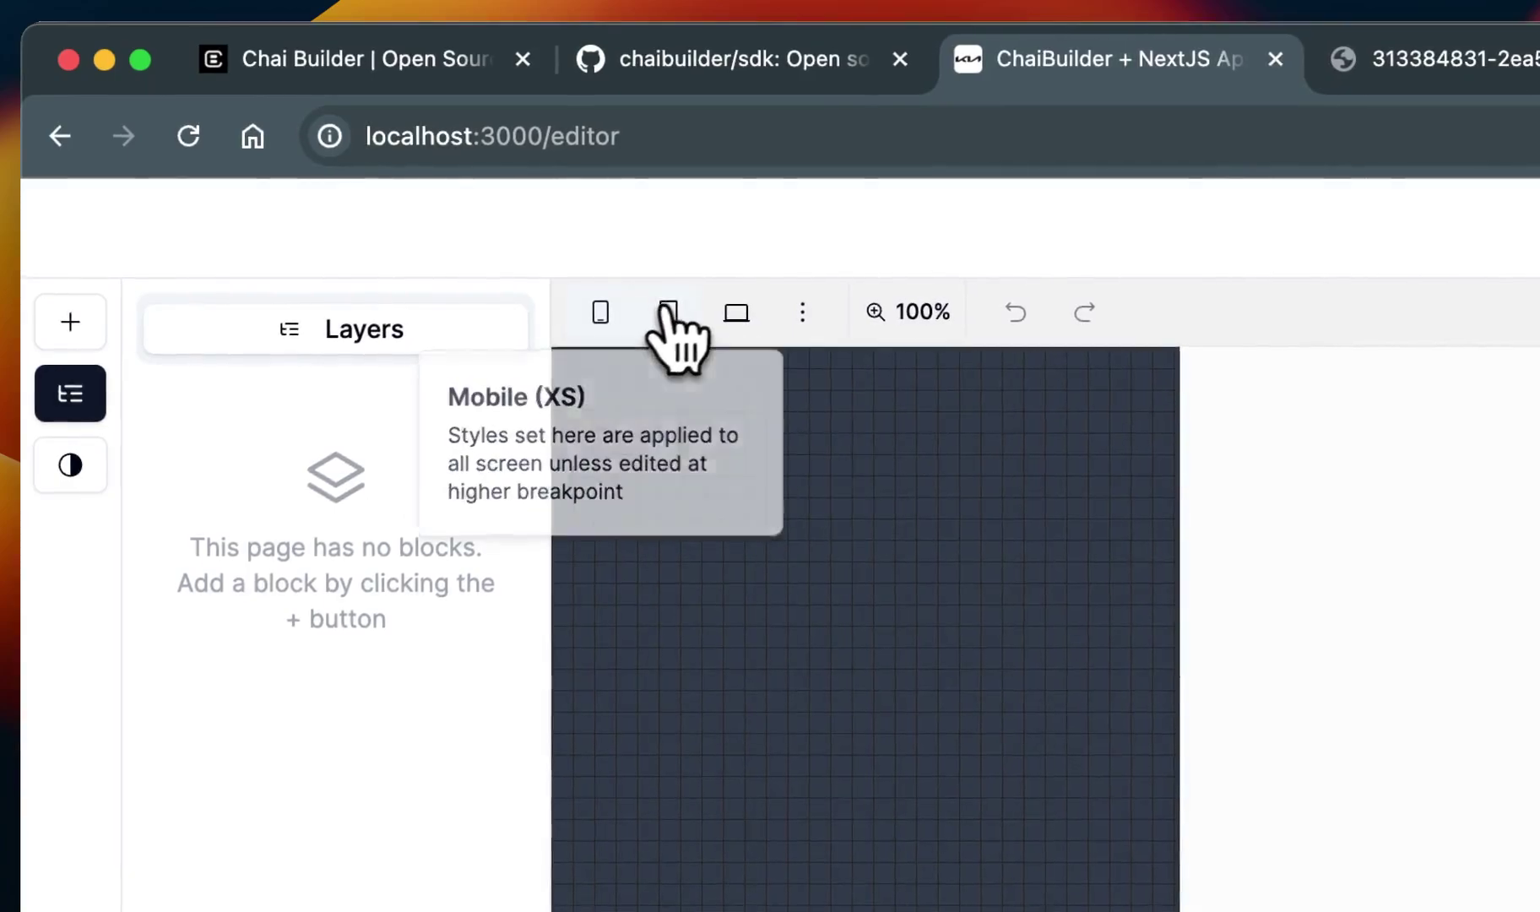
left_click(656, 308)
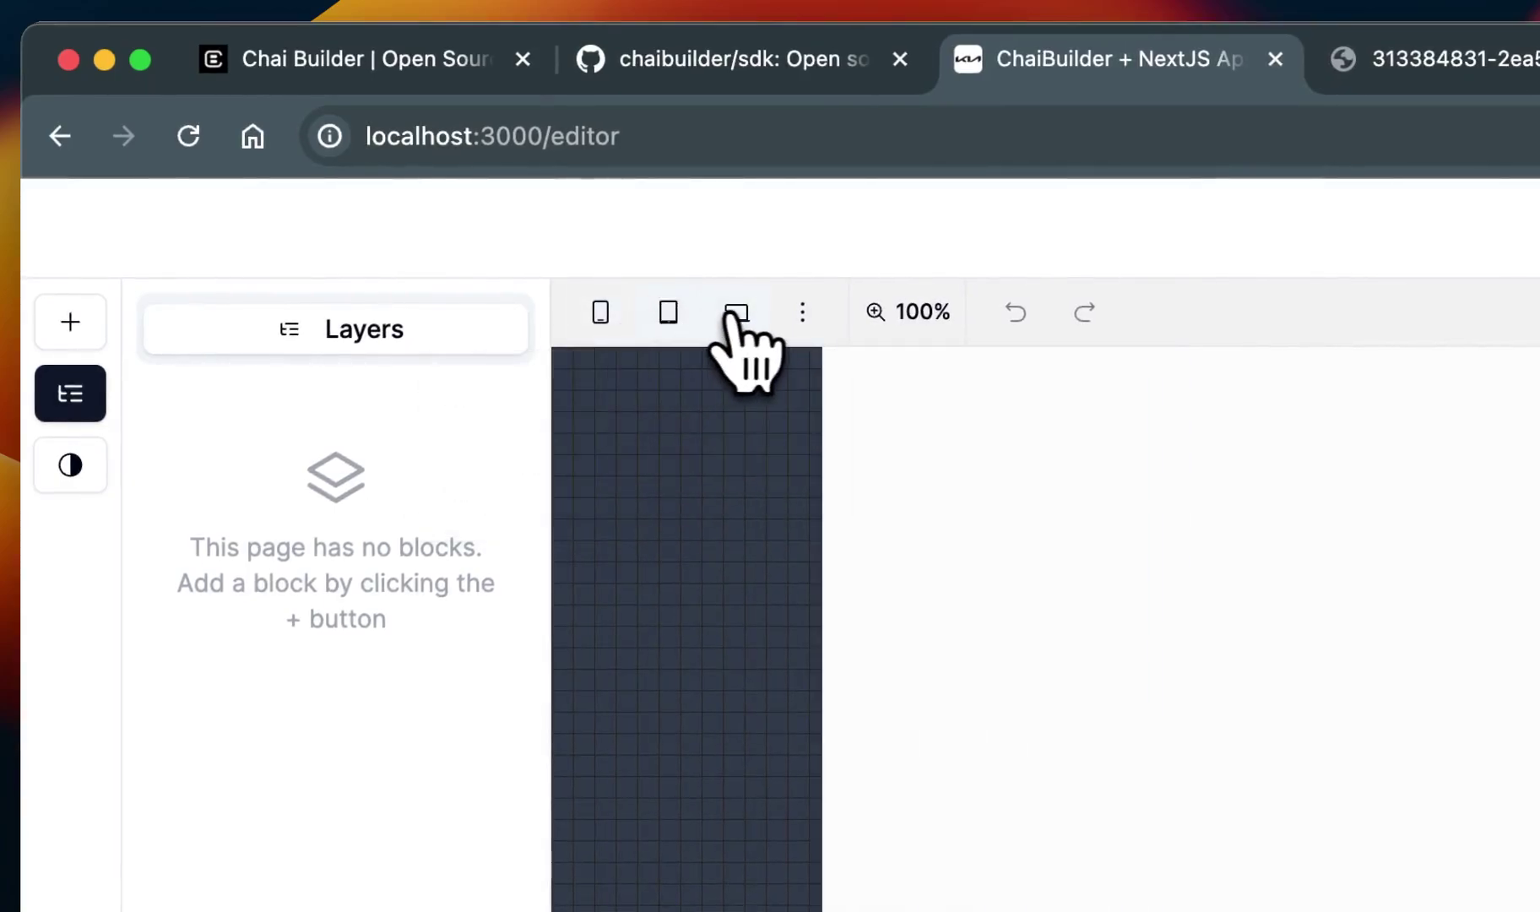
left_click(734, 313)
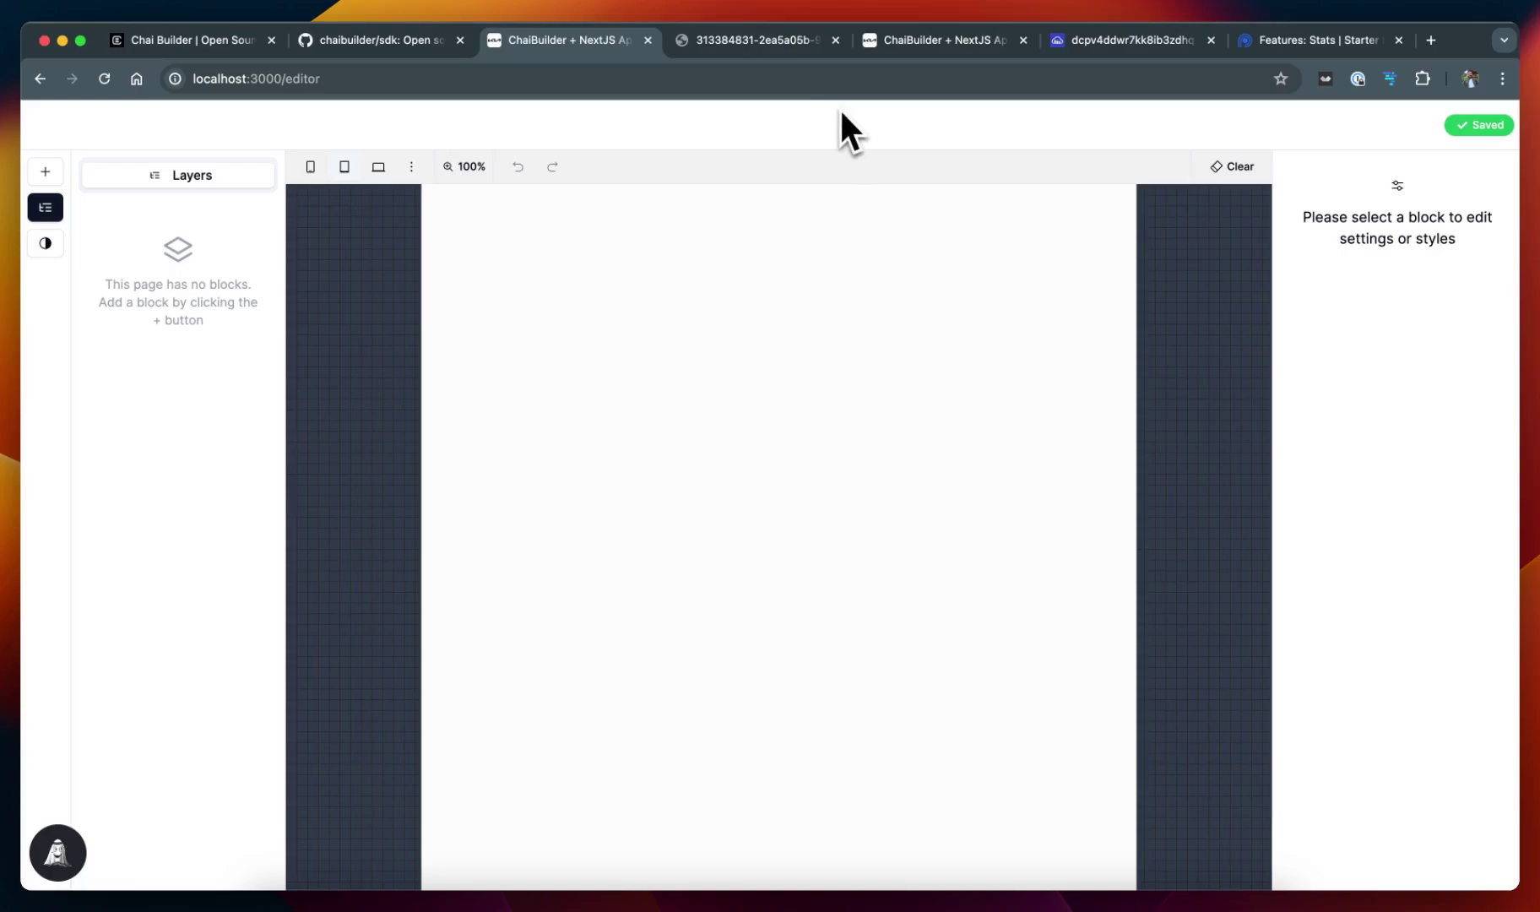
Step: Copy the HTML of the statistics example on the Features: Stats page and return to the visual editor
left_click(1331, 47)
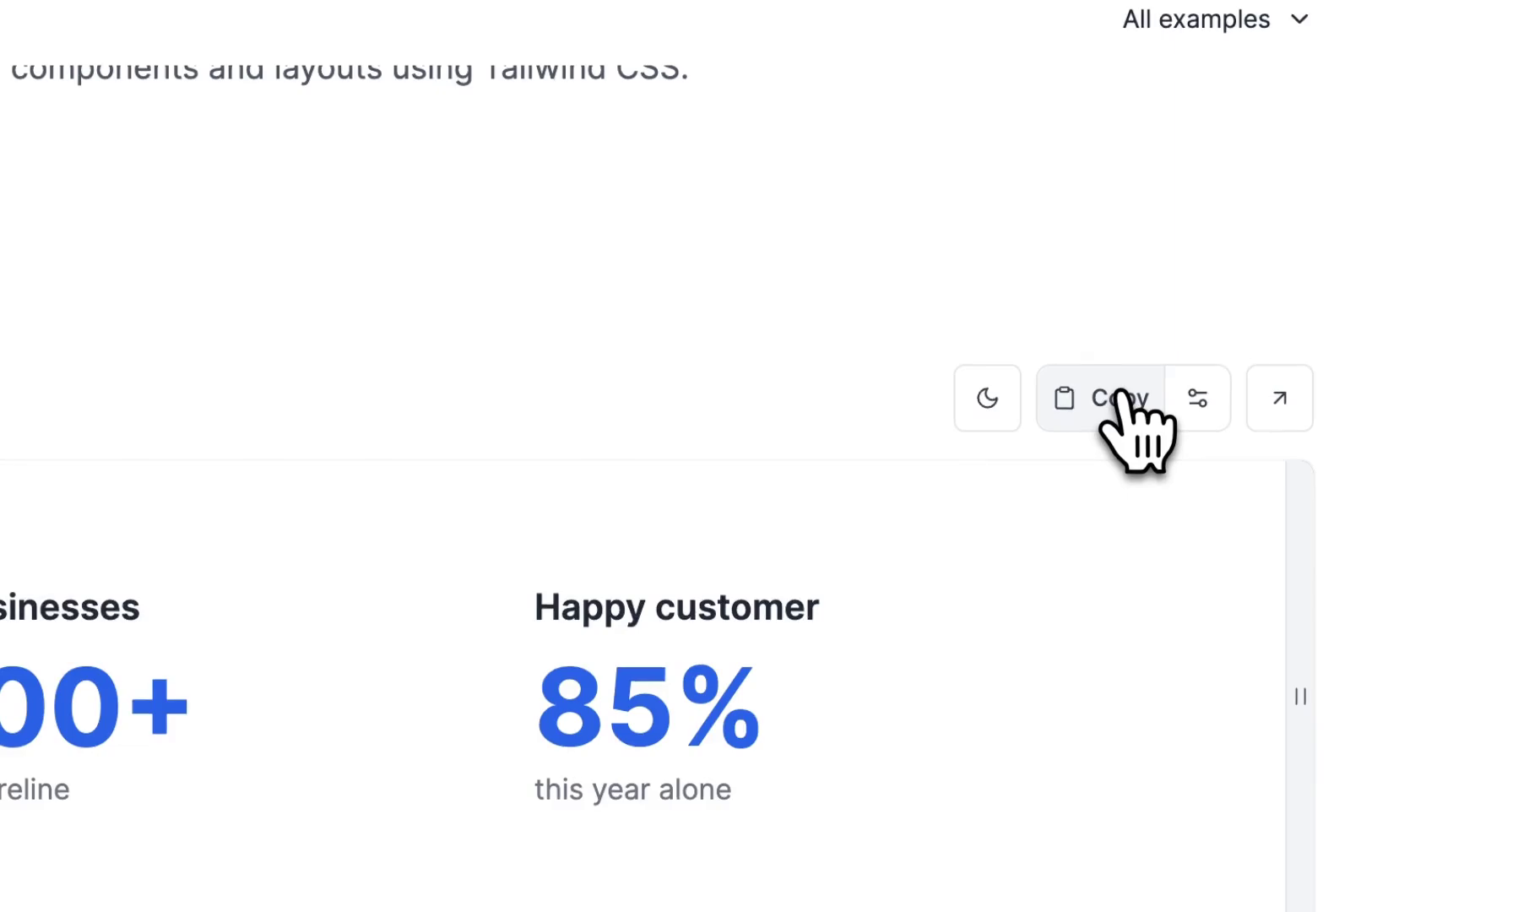
left_click(1123, 405)
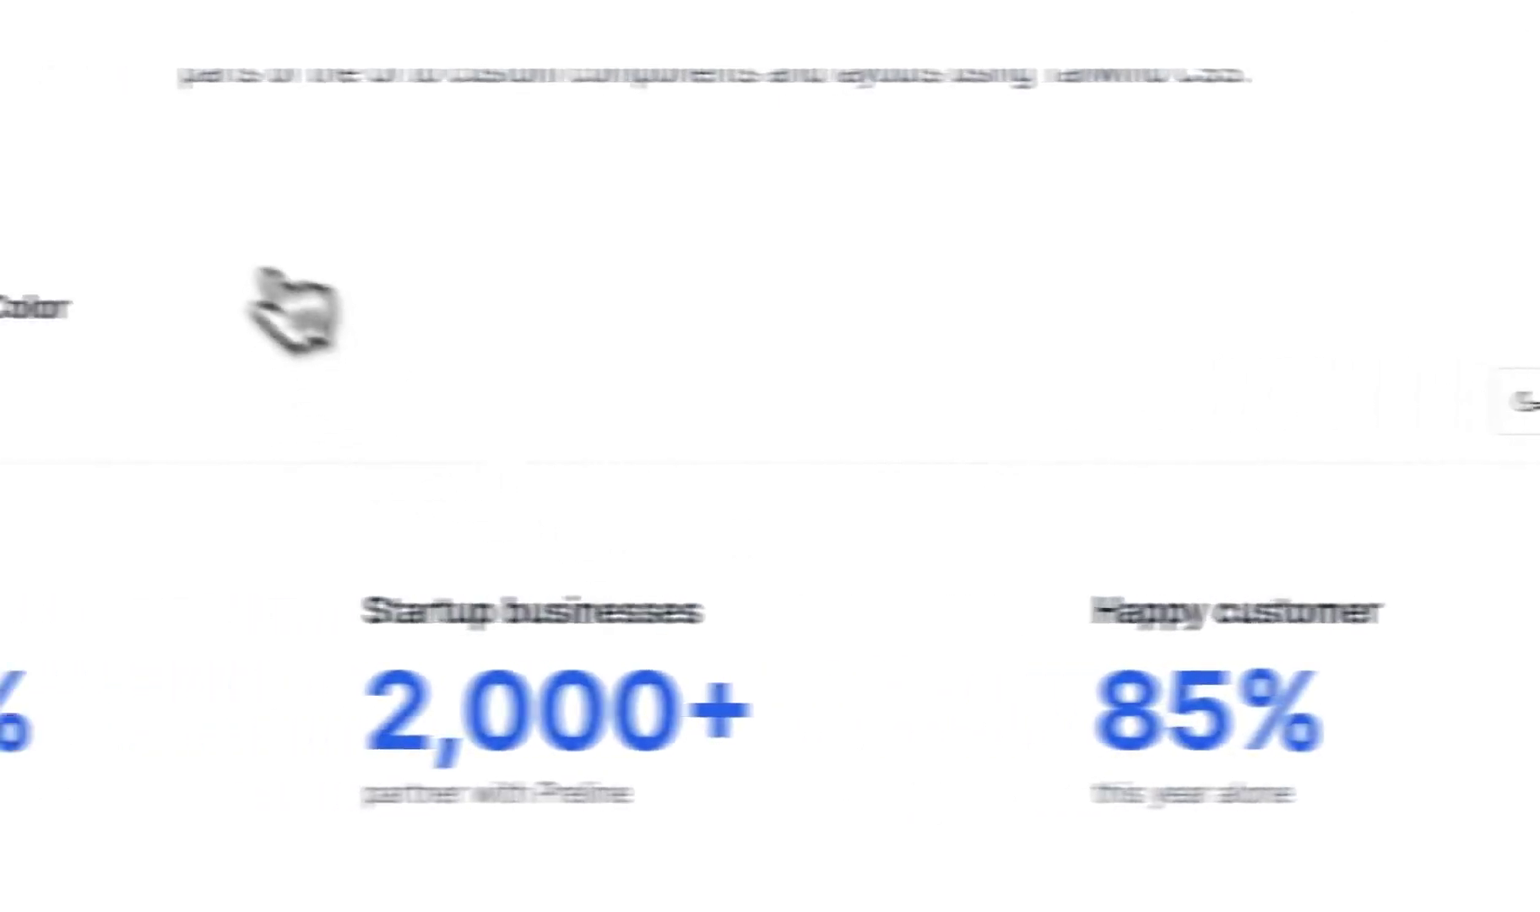
left_click(886, 34)
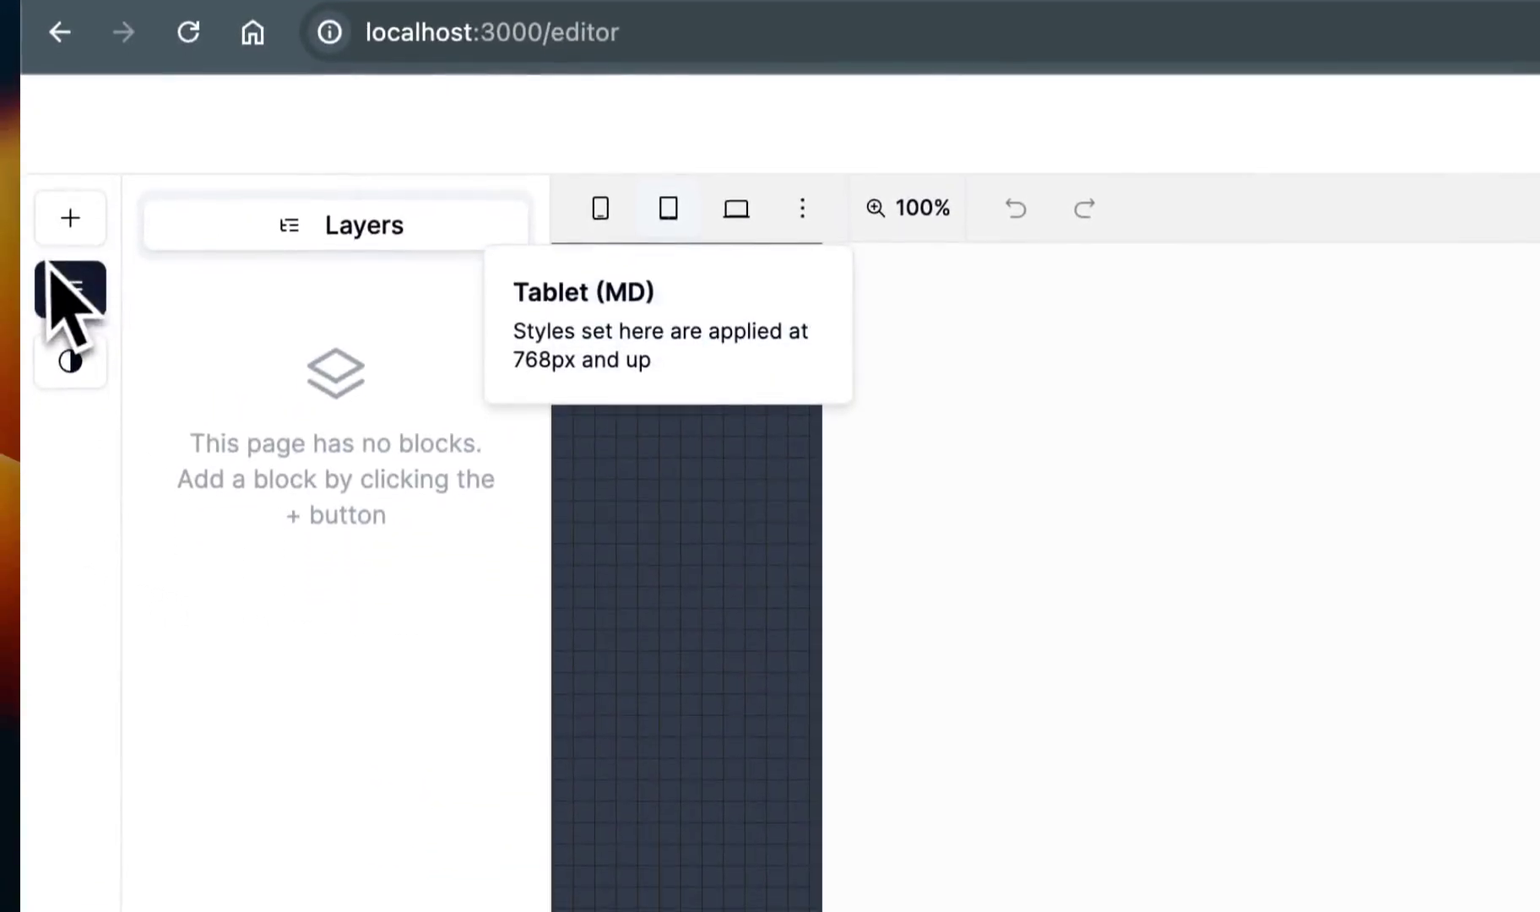
Step: Import the copied Tailwind HTML snippet onto the empty page as new blocks
left_click(59, 318)
left_click(602, 309)
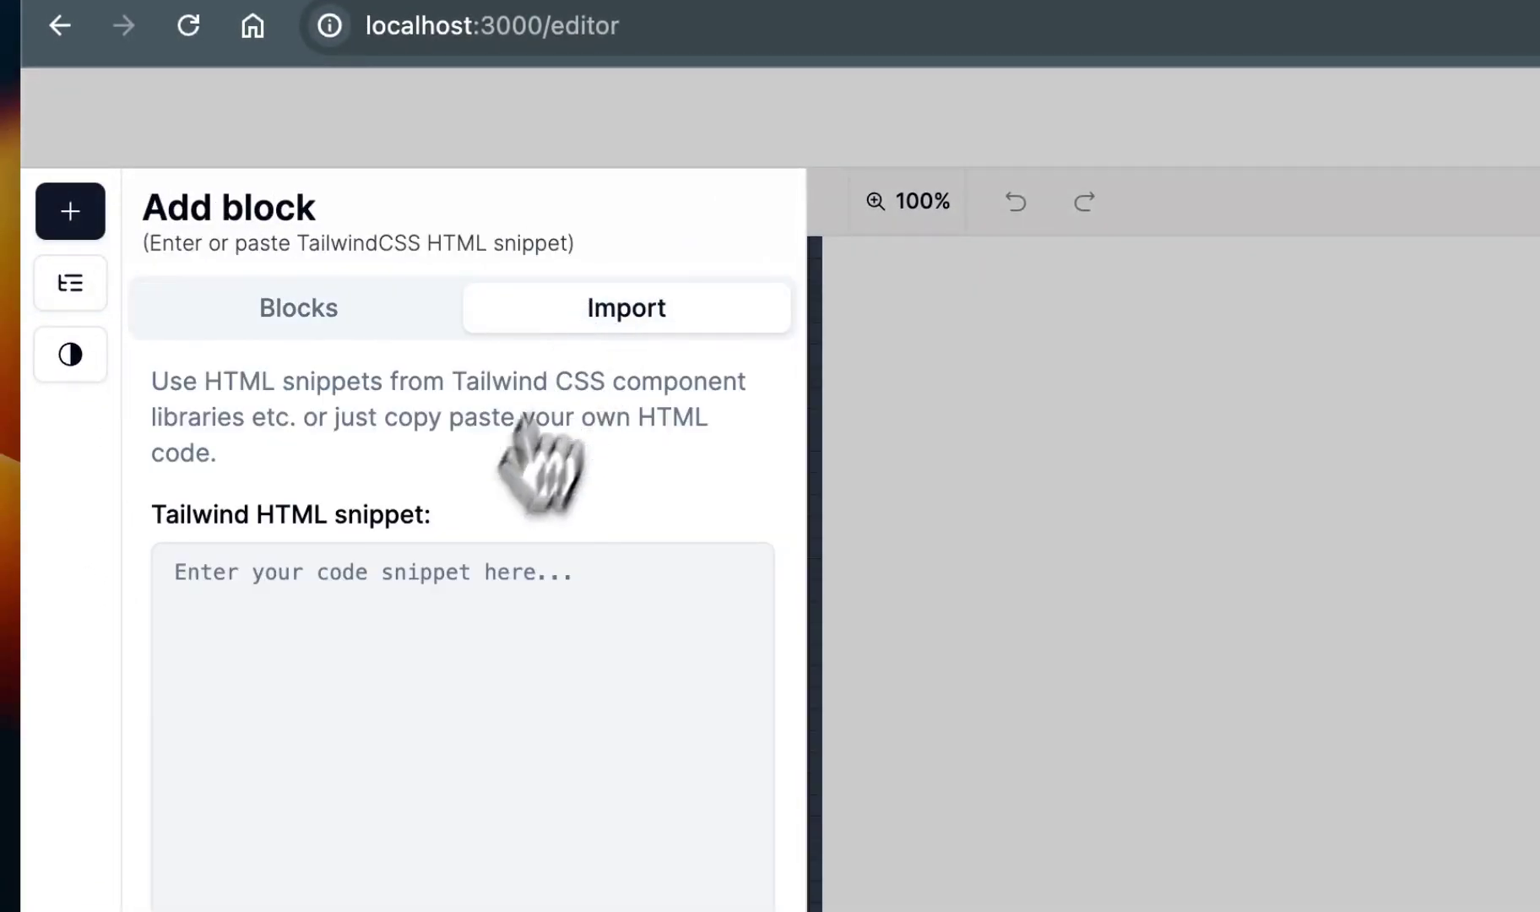
left_click(426, 639)
key("super+v")
left_click(436, 897)
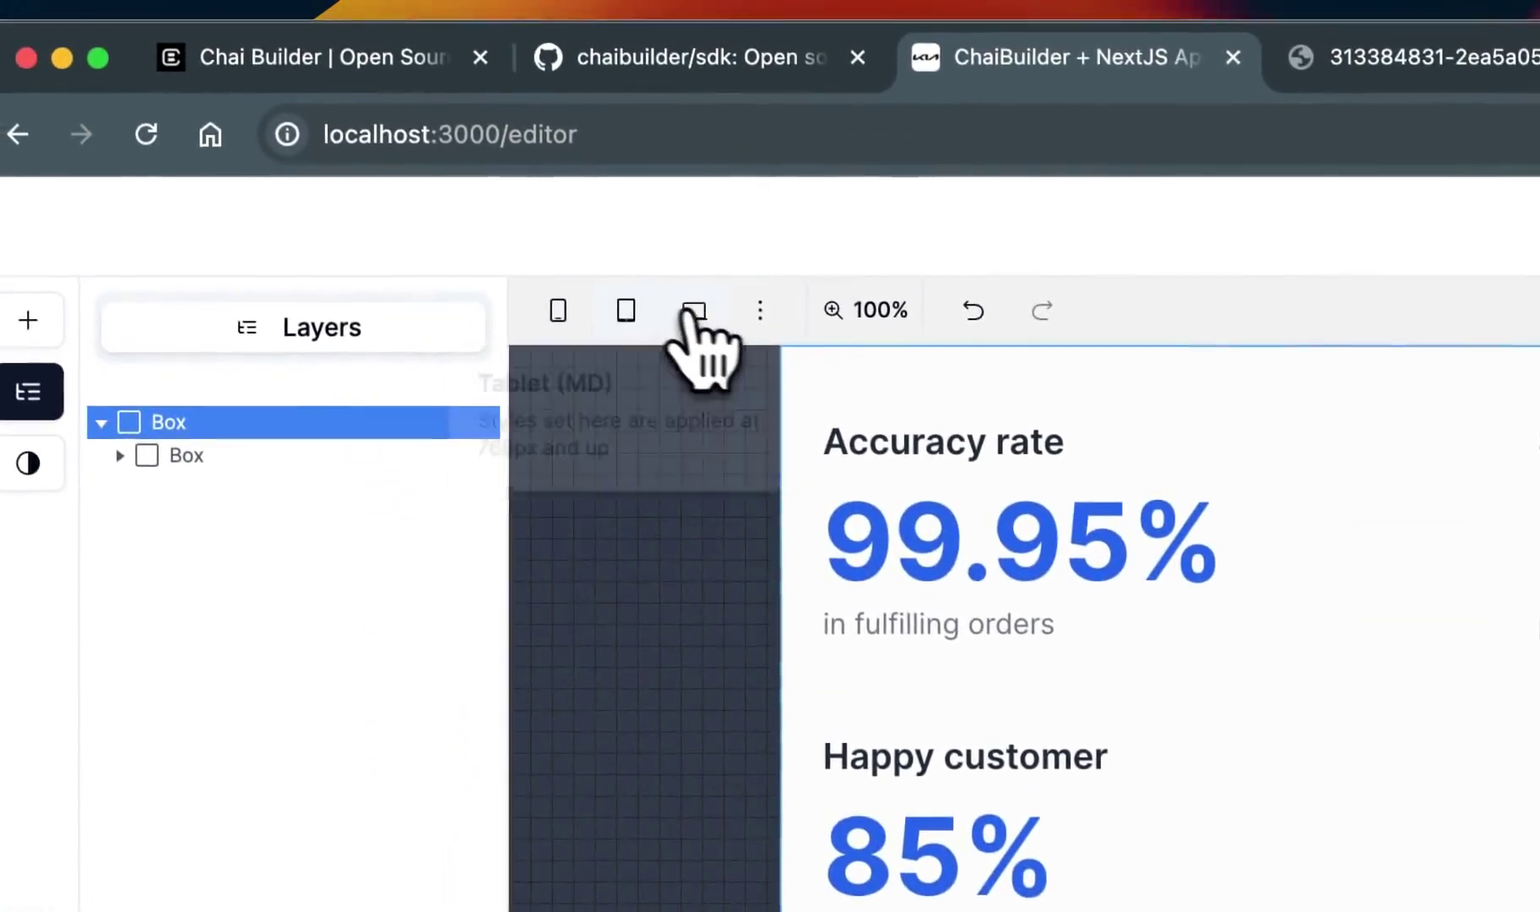
Step: Show the imported stats section at desktop width and save the page with its inner Box selected
left_click(581, 136)
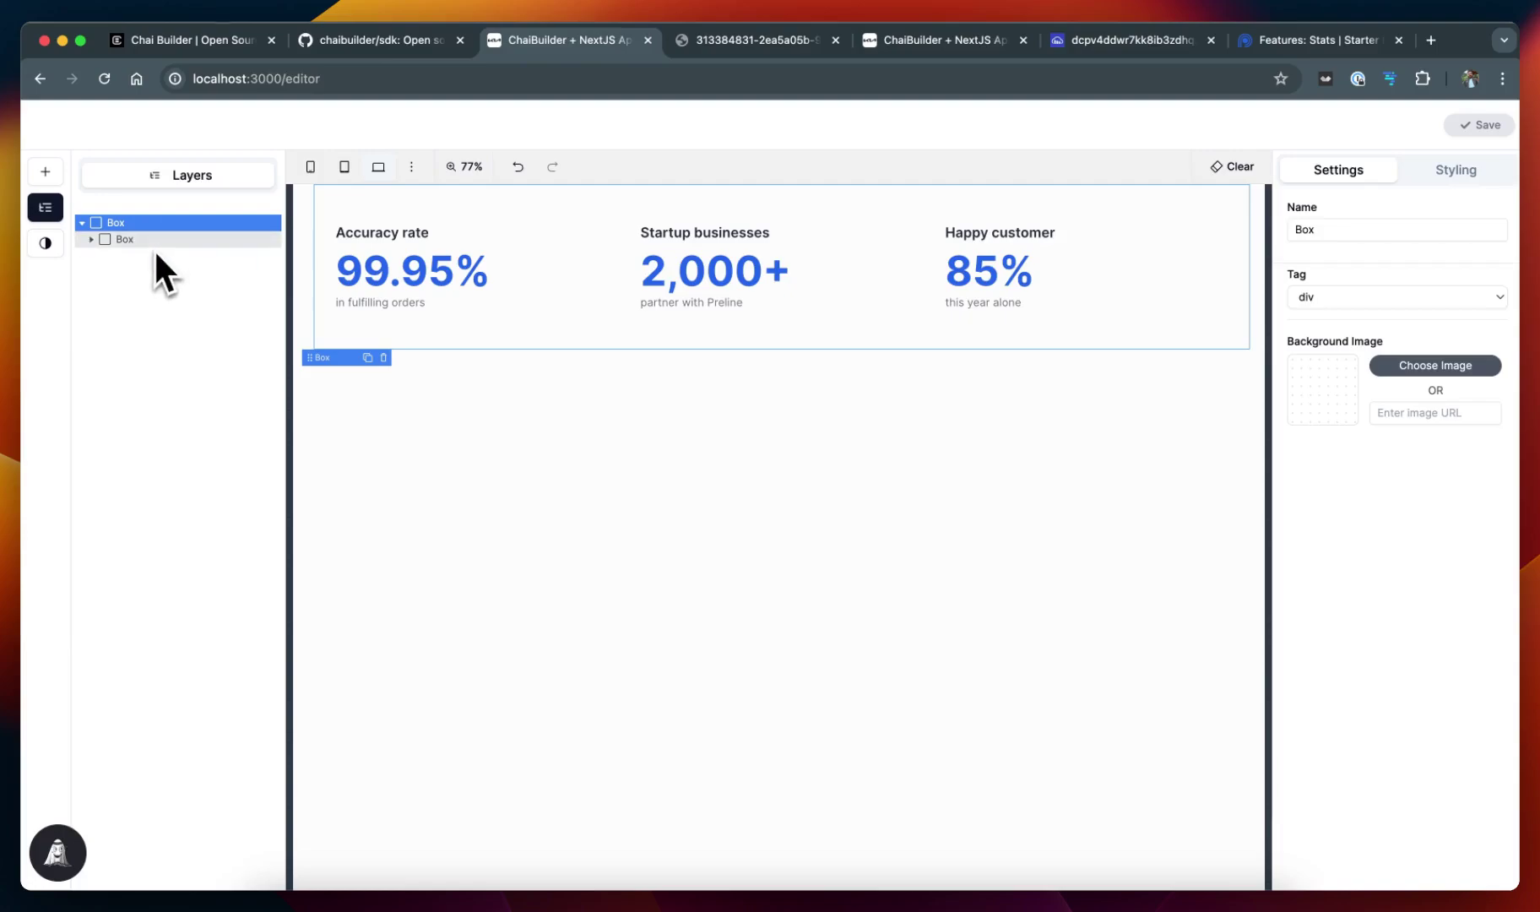
left_click(125, 240)
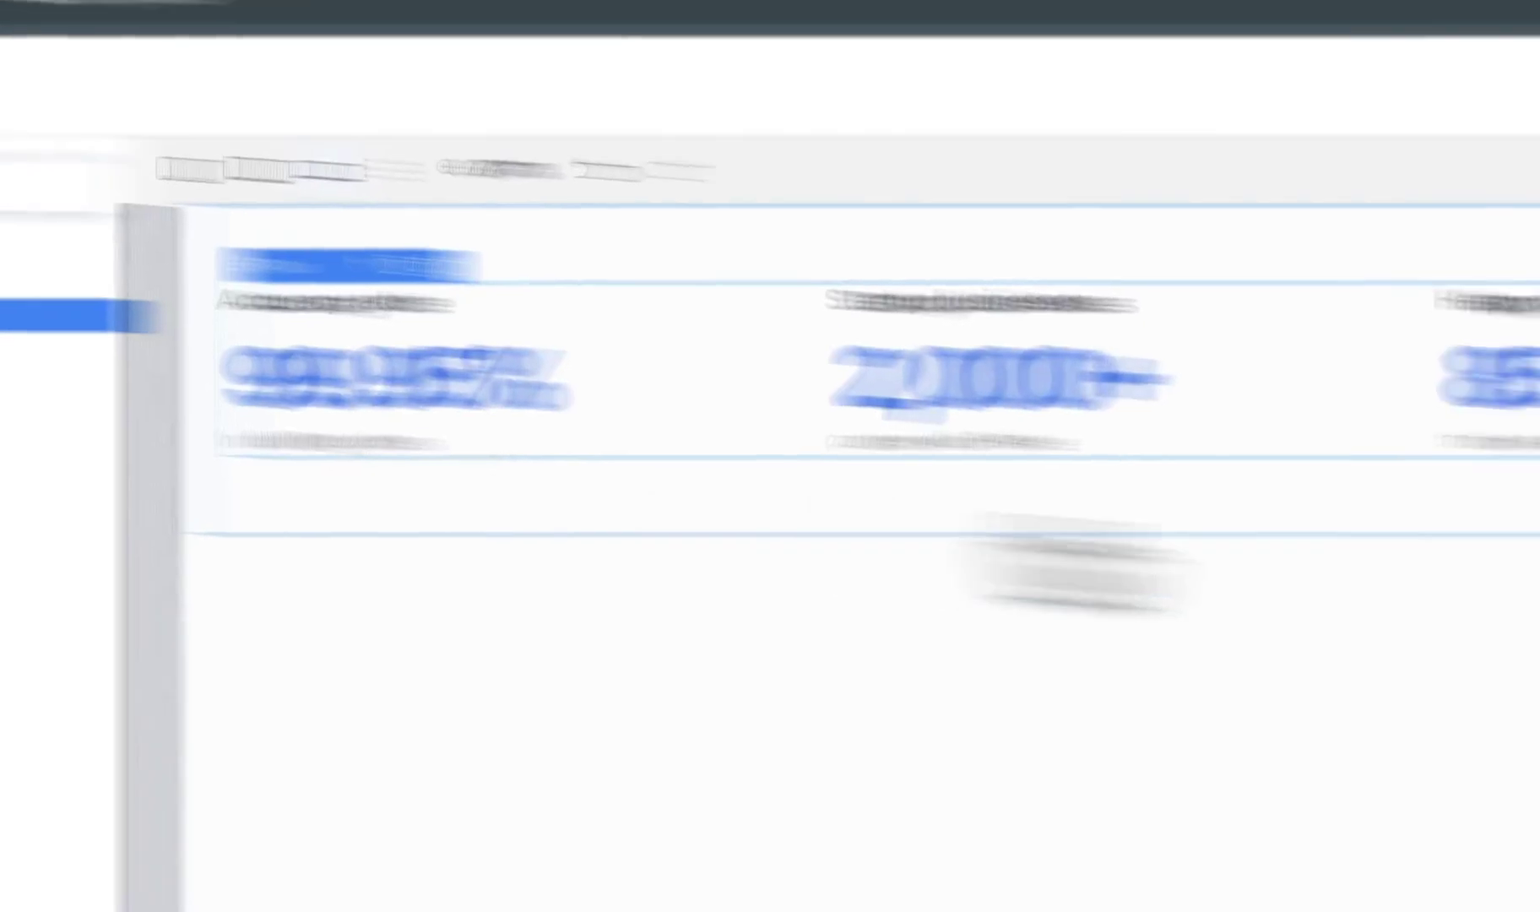
left_click(1435, 232)
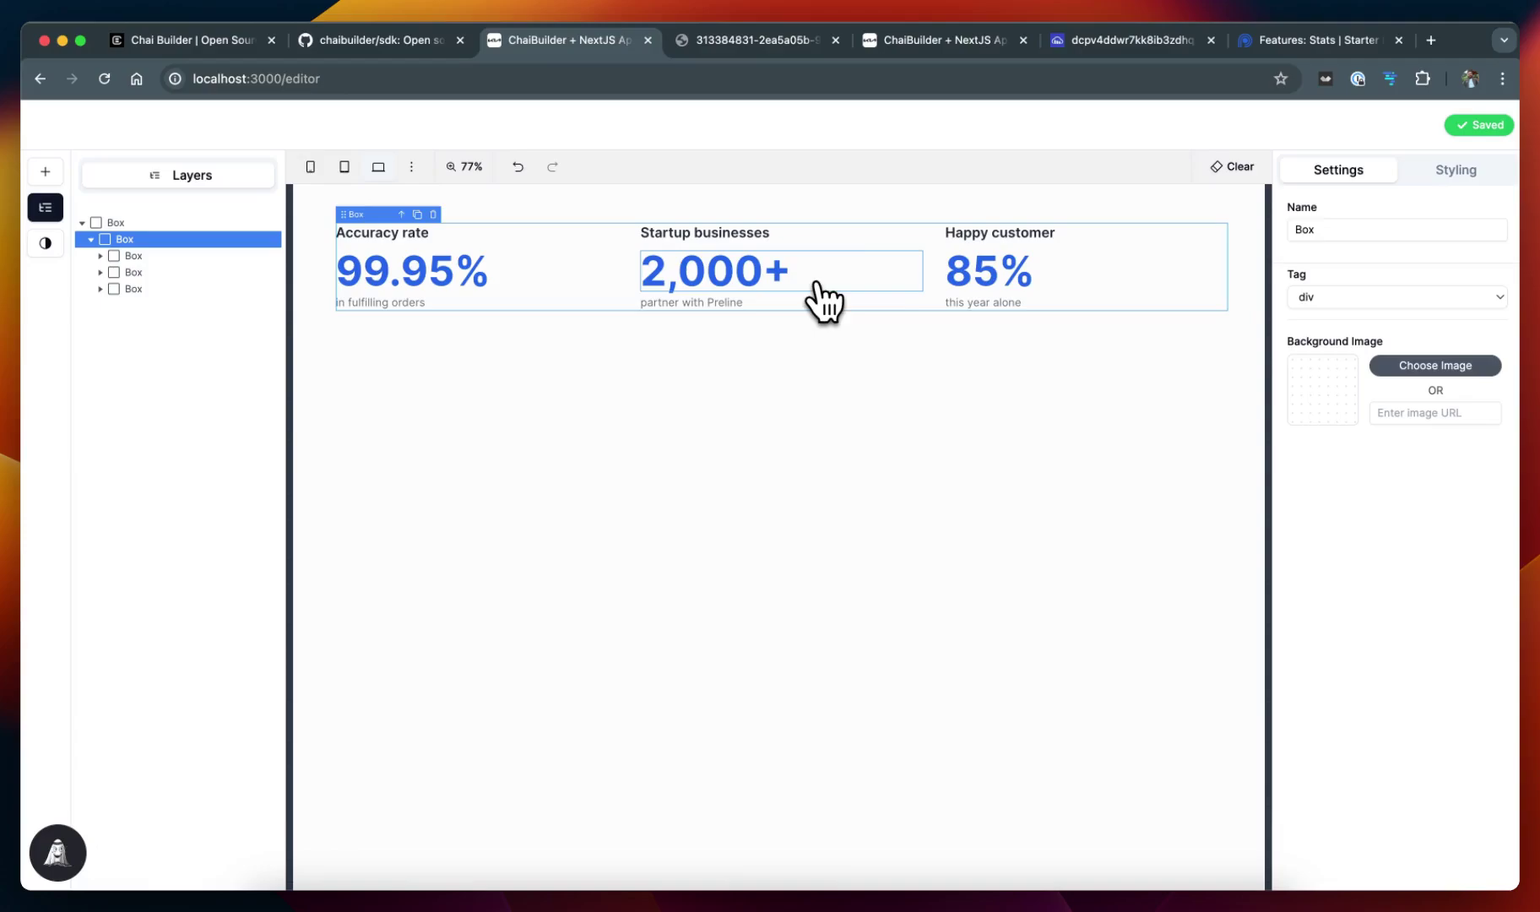
Step: Switch to the code editor and add an onSavePage prop to the ChaiBuilderEditor component in page.tsx
key("super+Tab")
key("super+Tab")
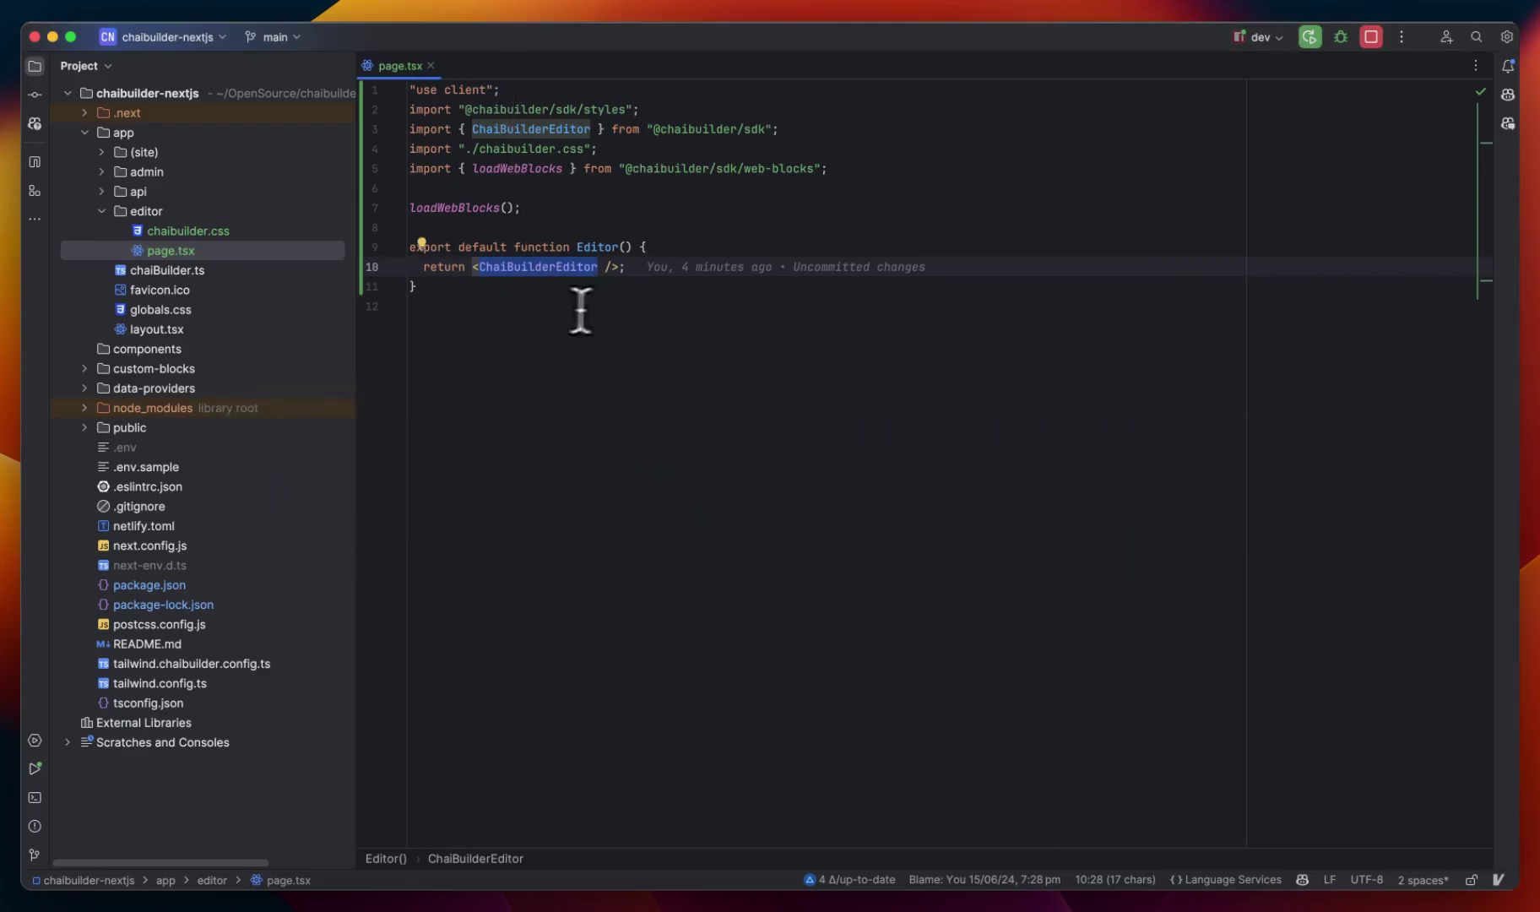
left_click(673, 251)
left_click(676, 260)
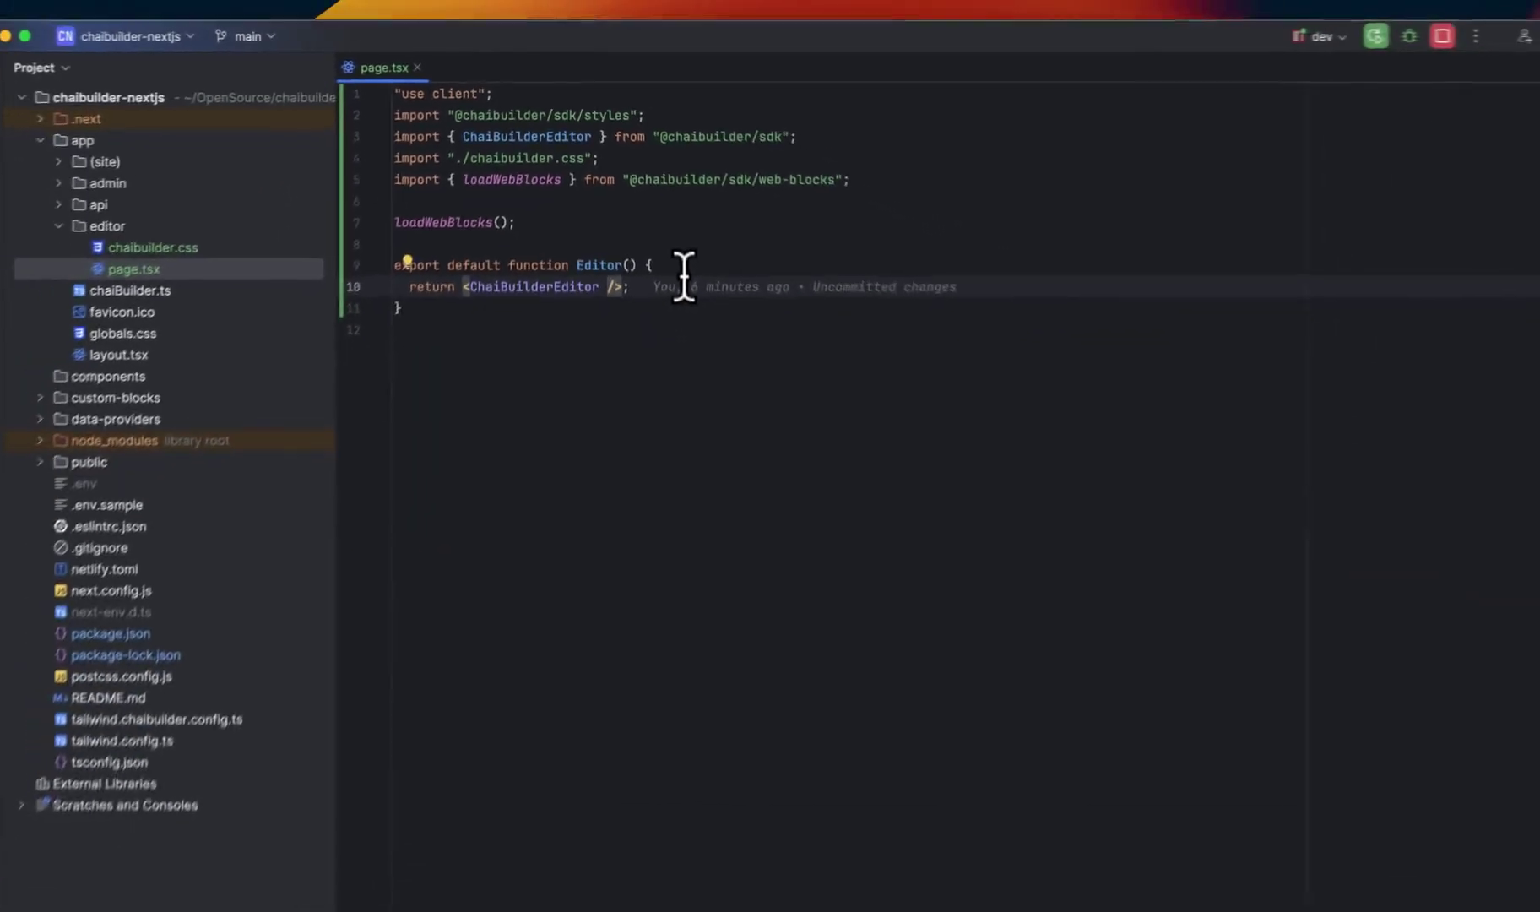
type("onSavePage")
key("Return")
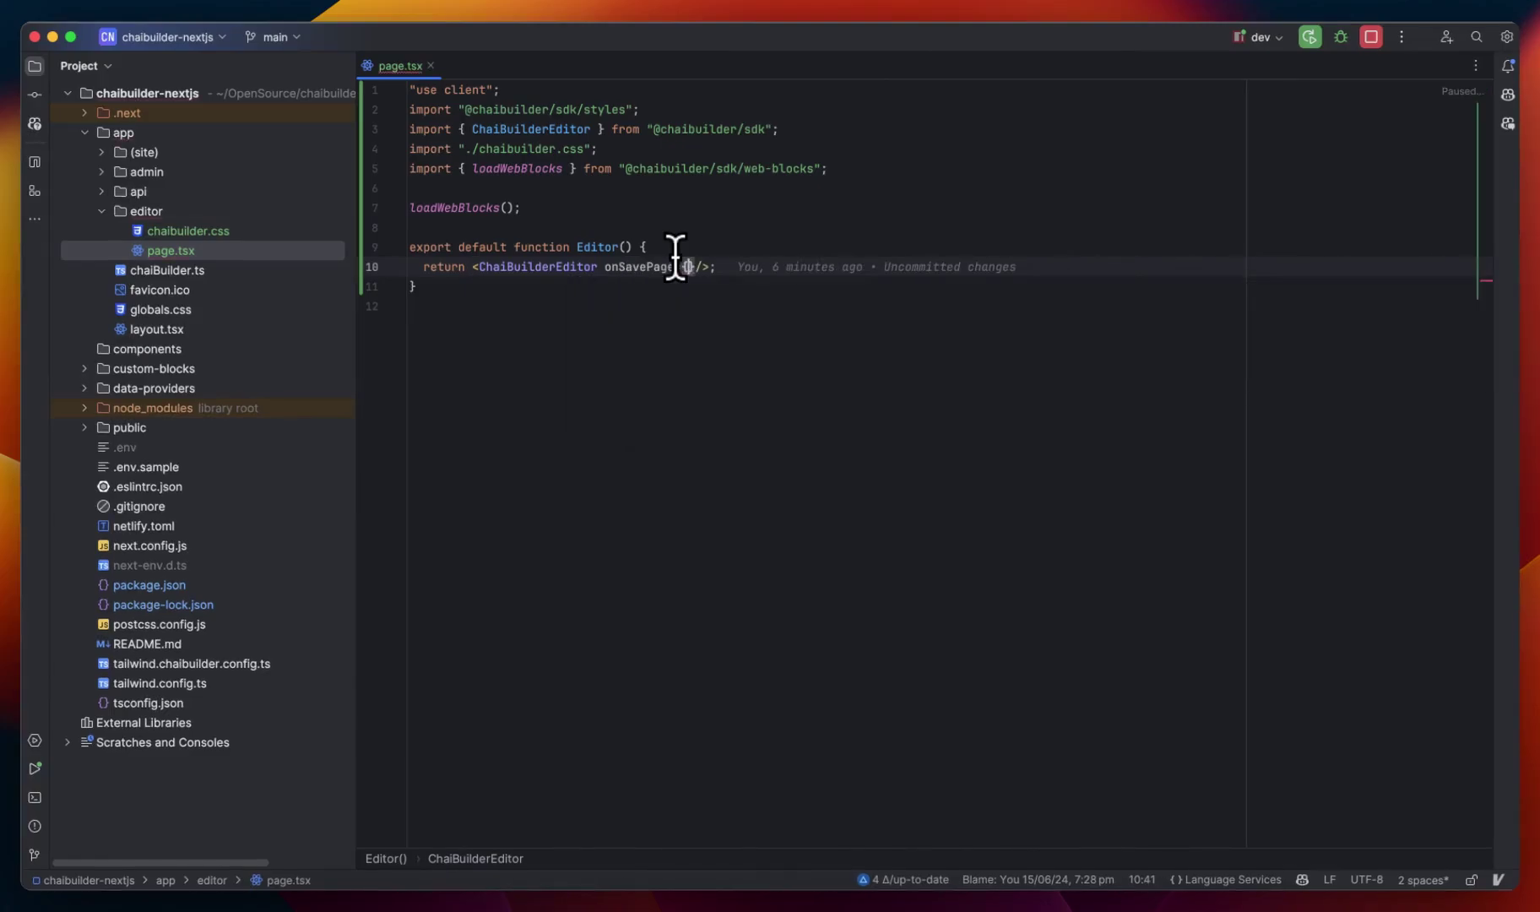
Step: Give onSavePage an async arrow function that destructures blocks and has an empty body, and reformat the file
type("async")
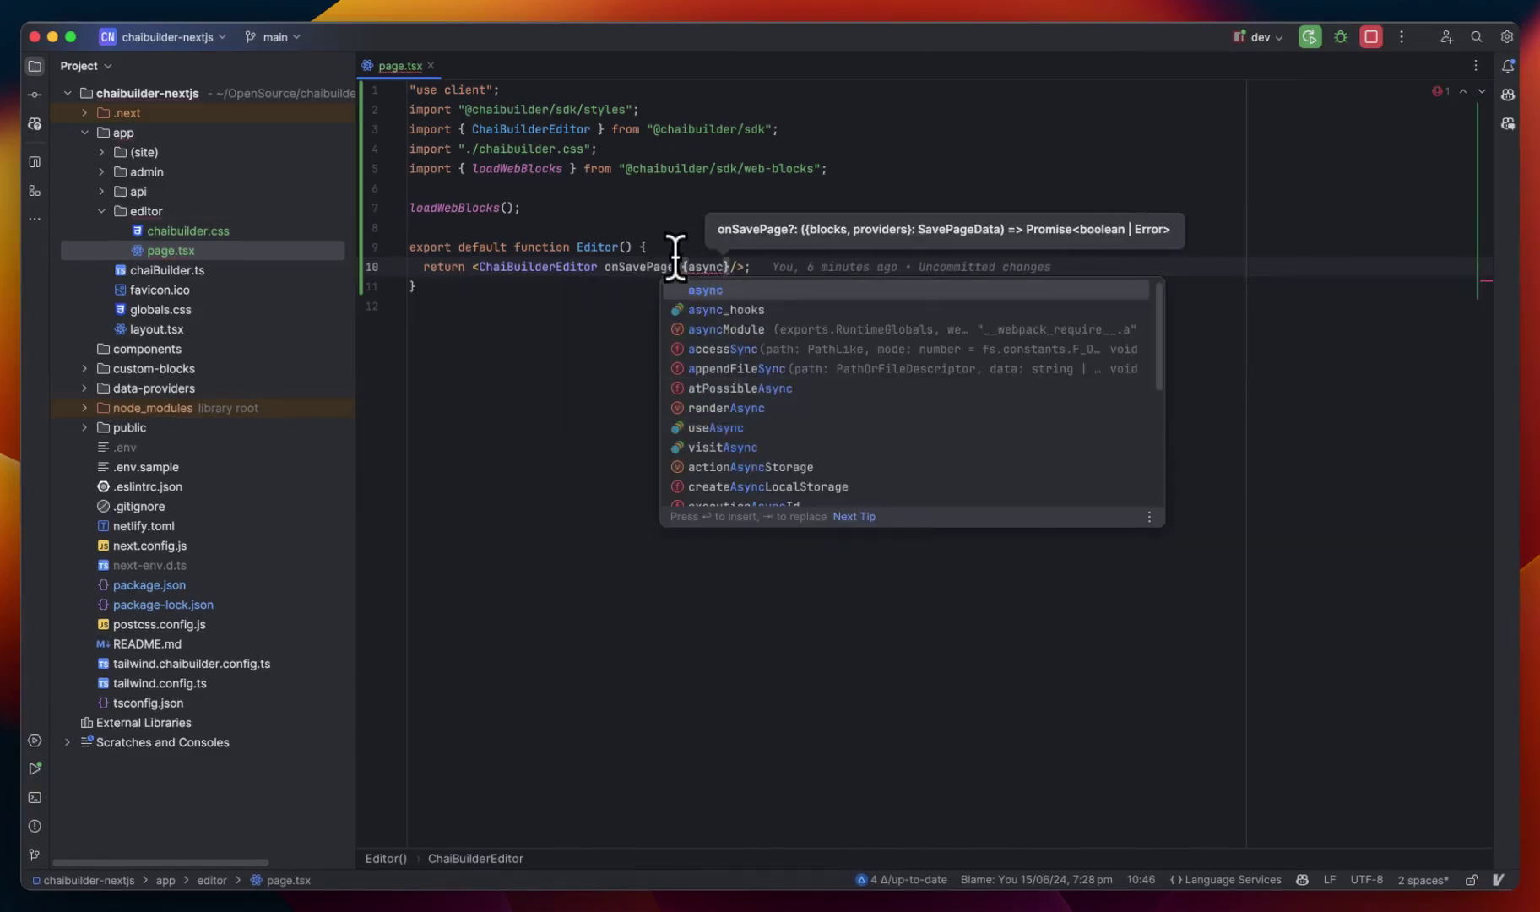
type(" (")
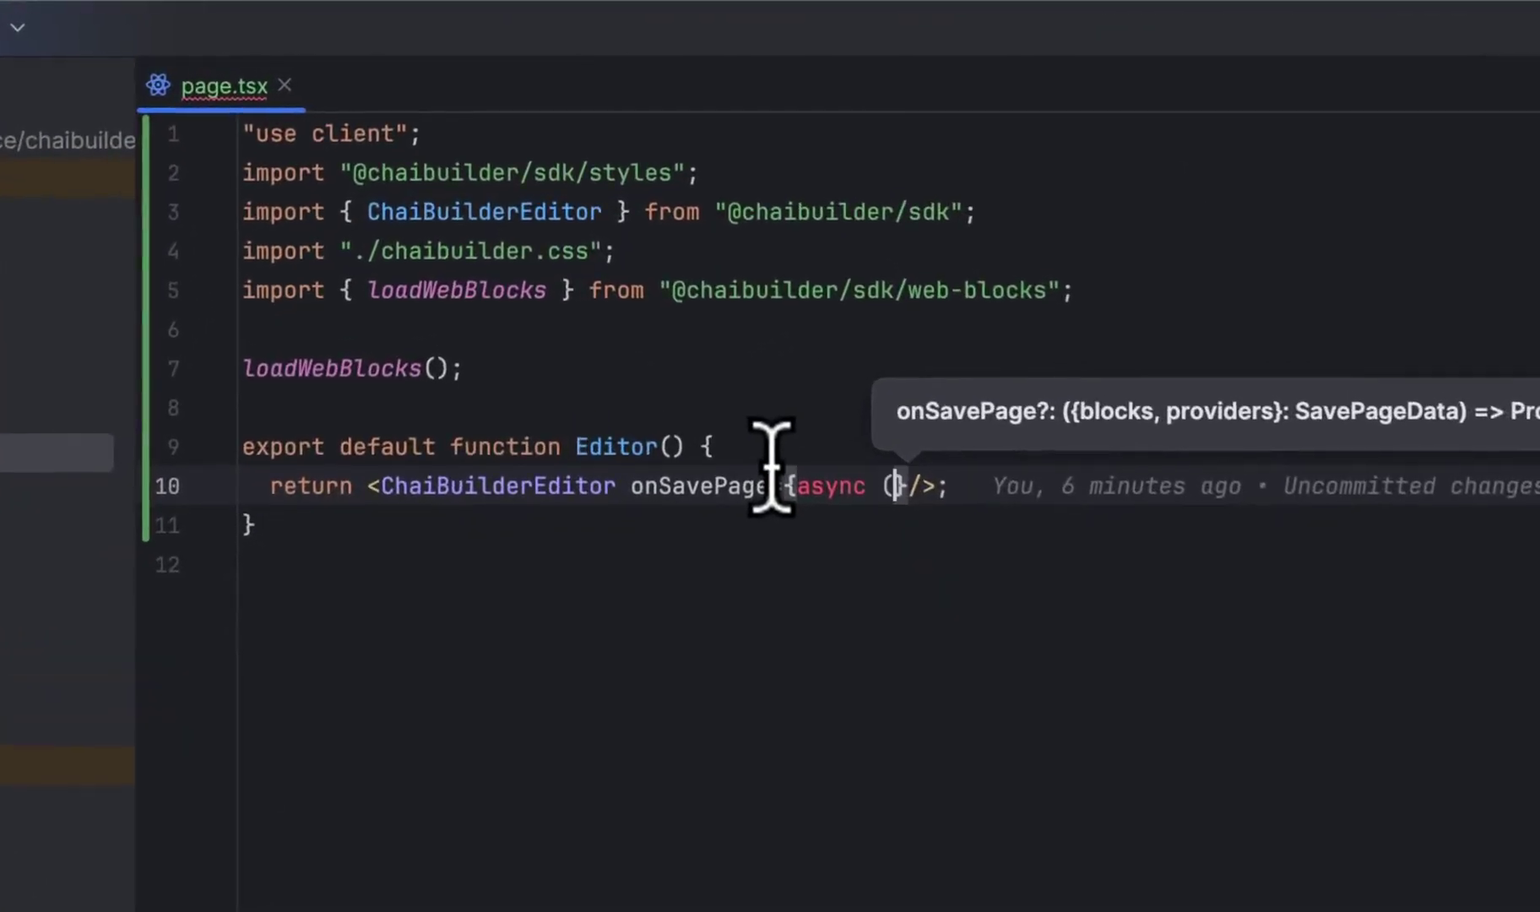
type("{block")
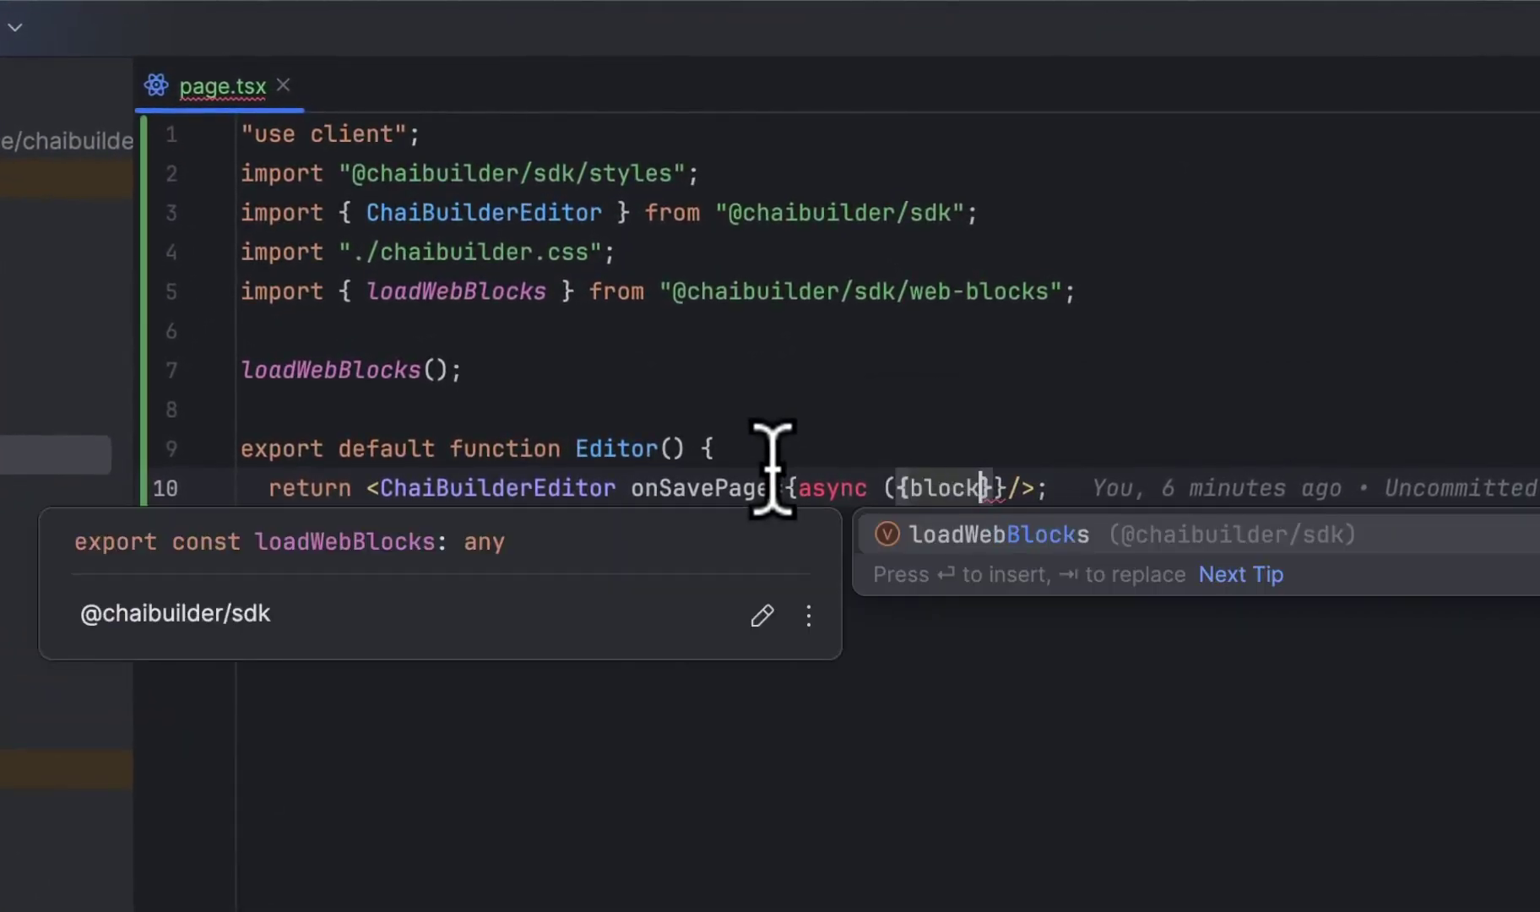
type("s}")
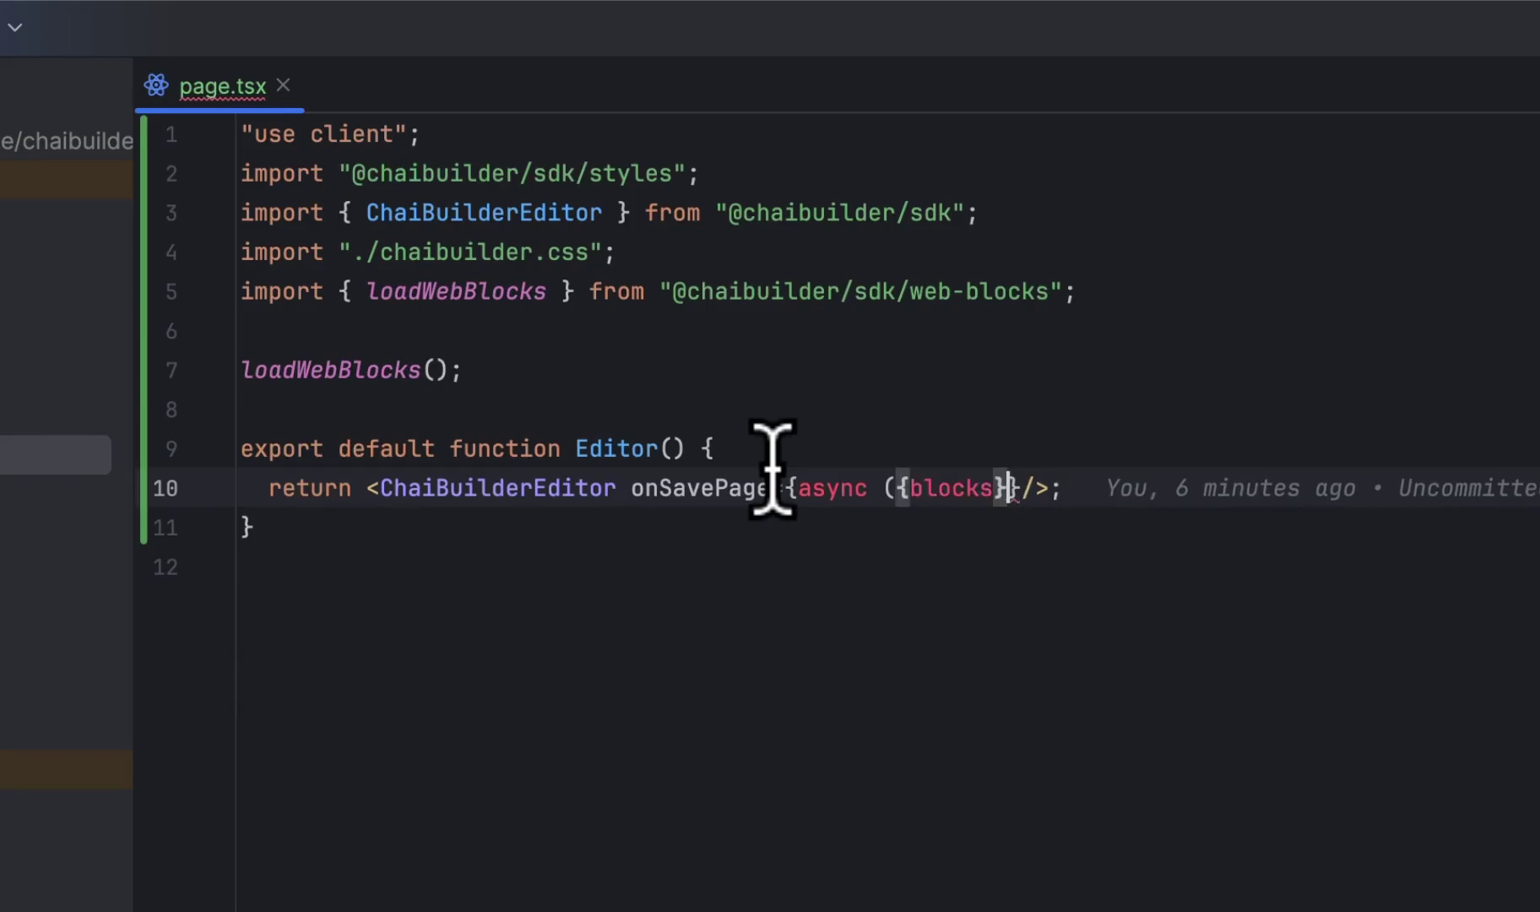
type(") => {")
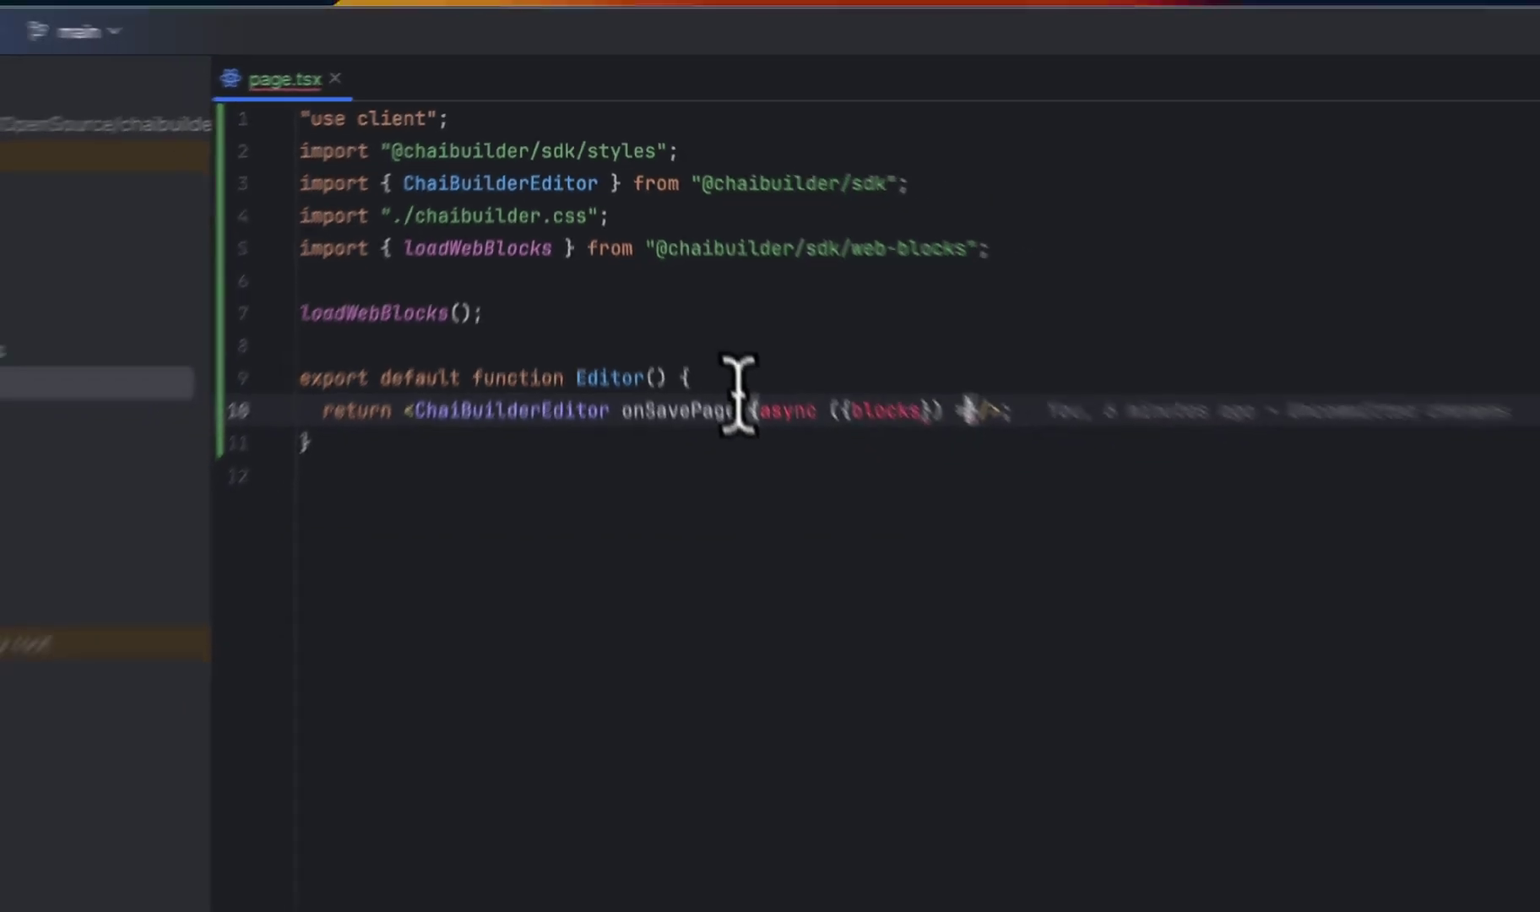
key("Return")
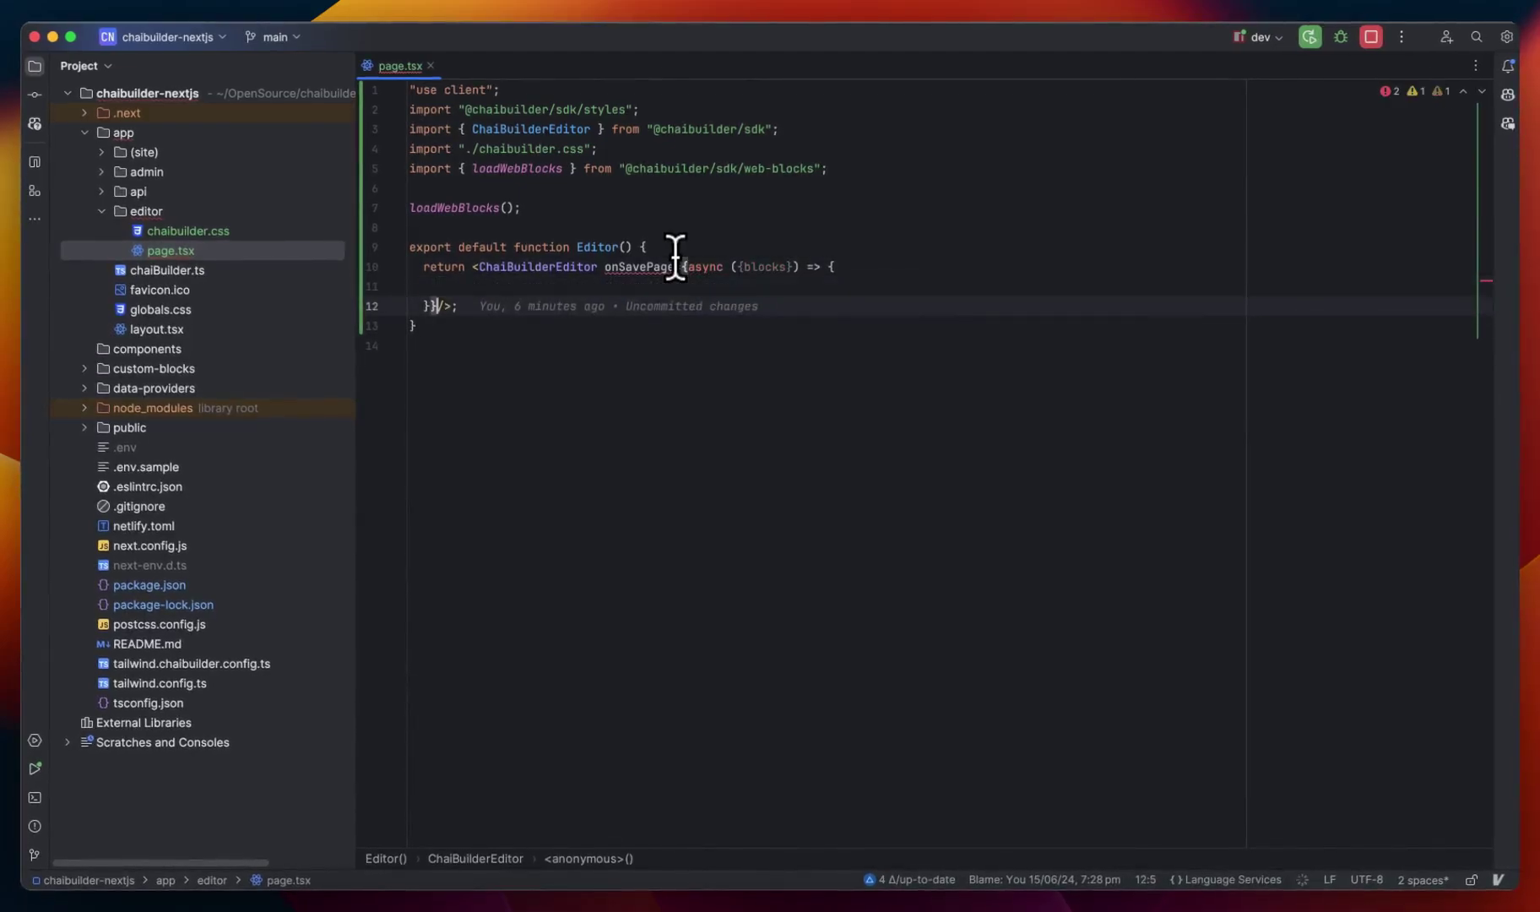
key("super+alt+l")
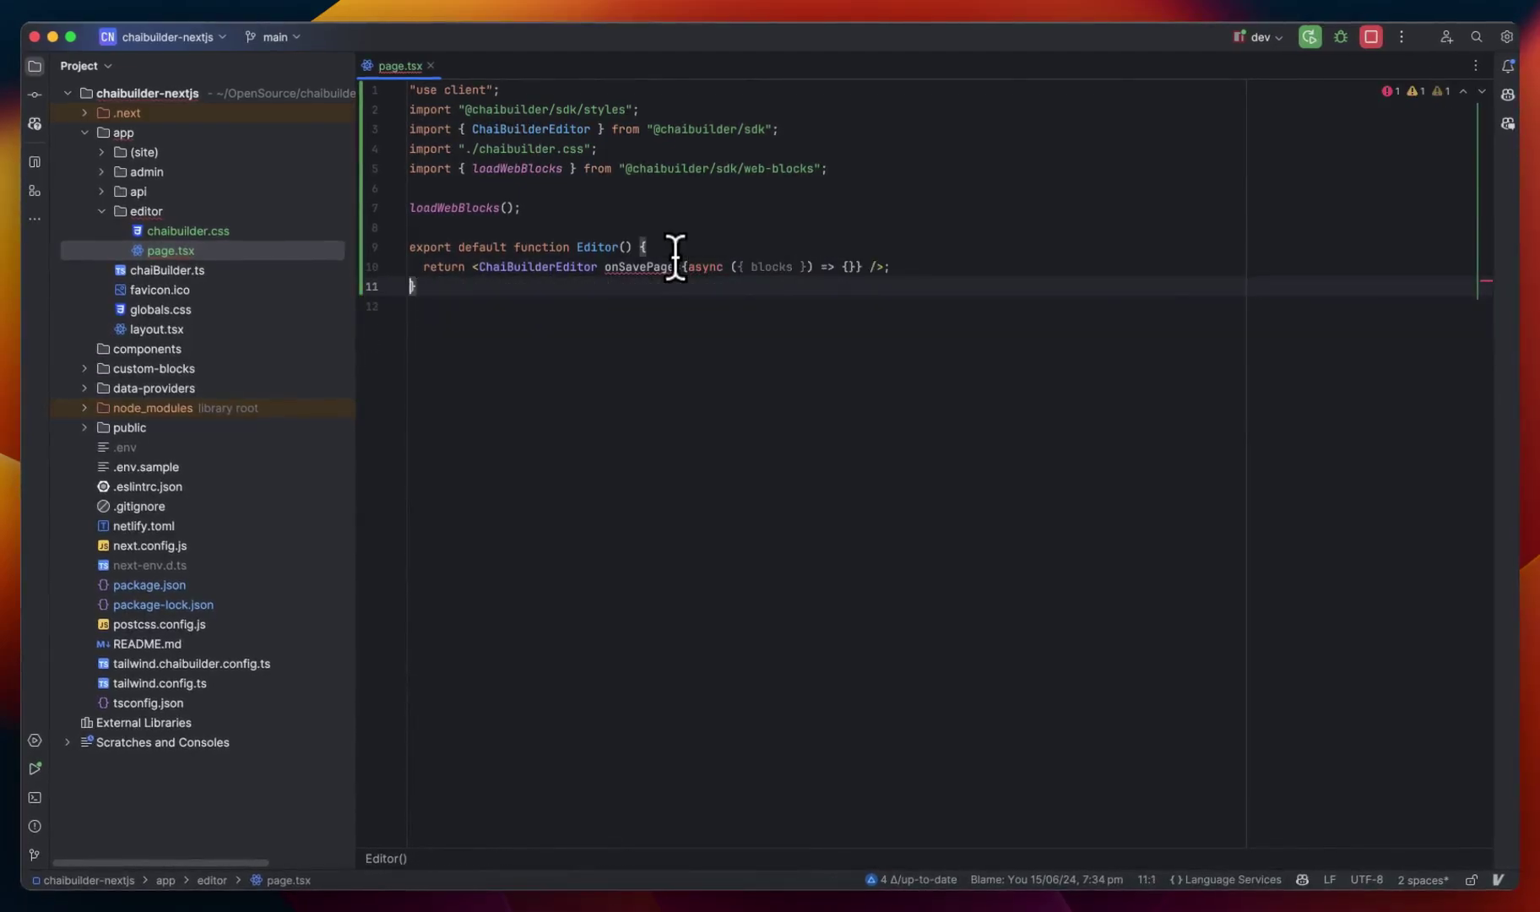
Step: Add console.log(blocks); as the first line inside the body of the onSavePage handler in page.tsx
key("Up")
key("End")
key("Left")
key("Left")
key("Left")
key("Left")
key("Left")
key("Left")
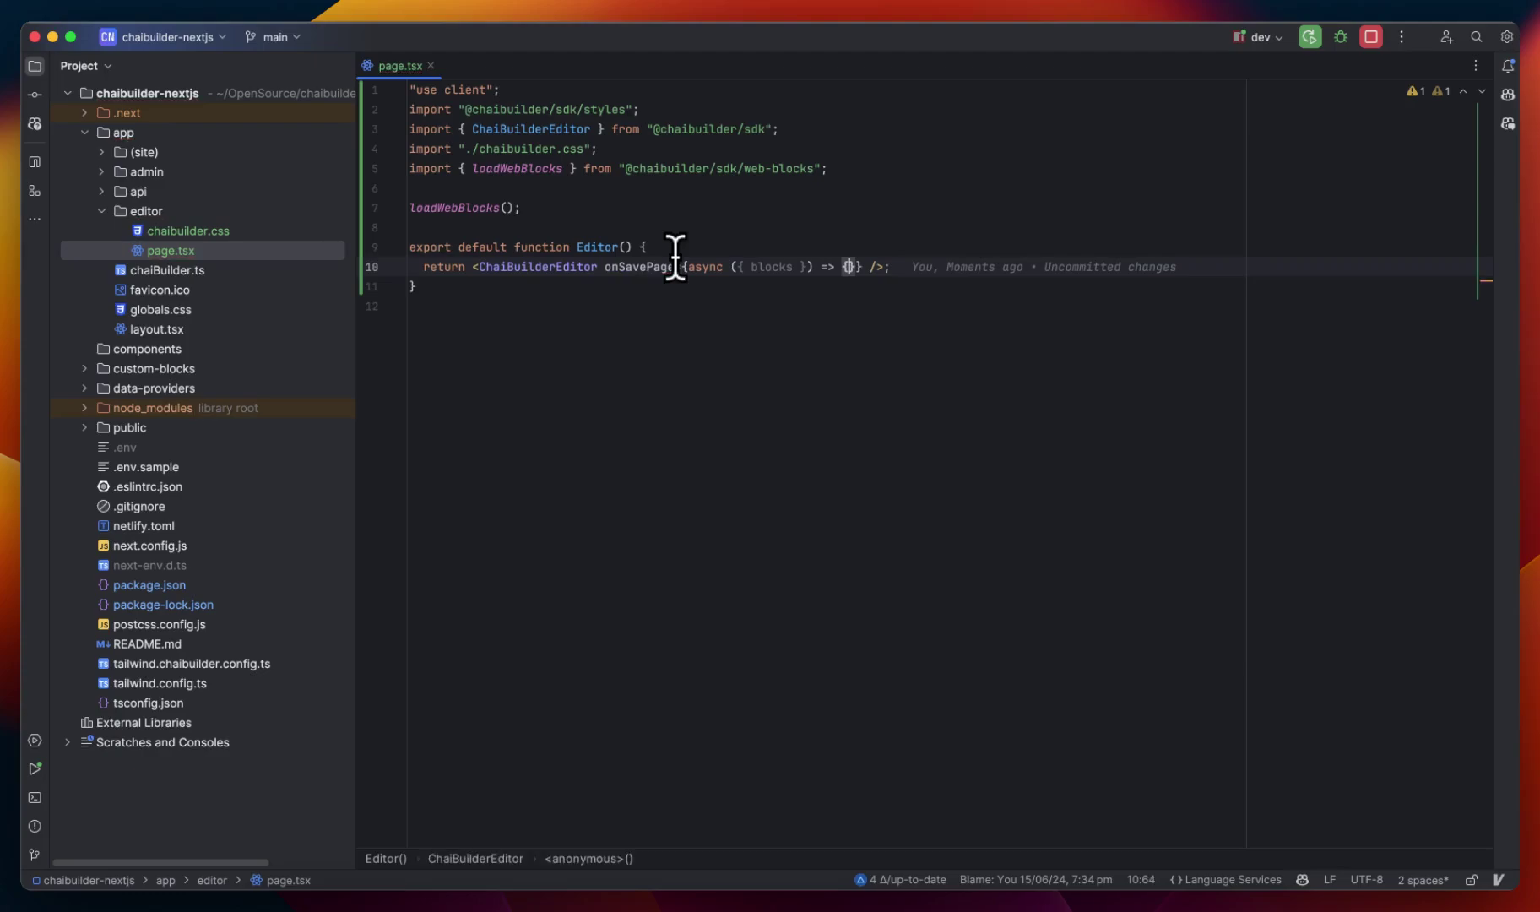
key("Return")
type("console.log(blocks);")
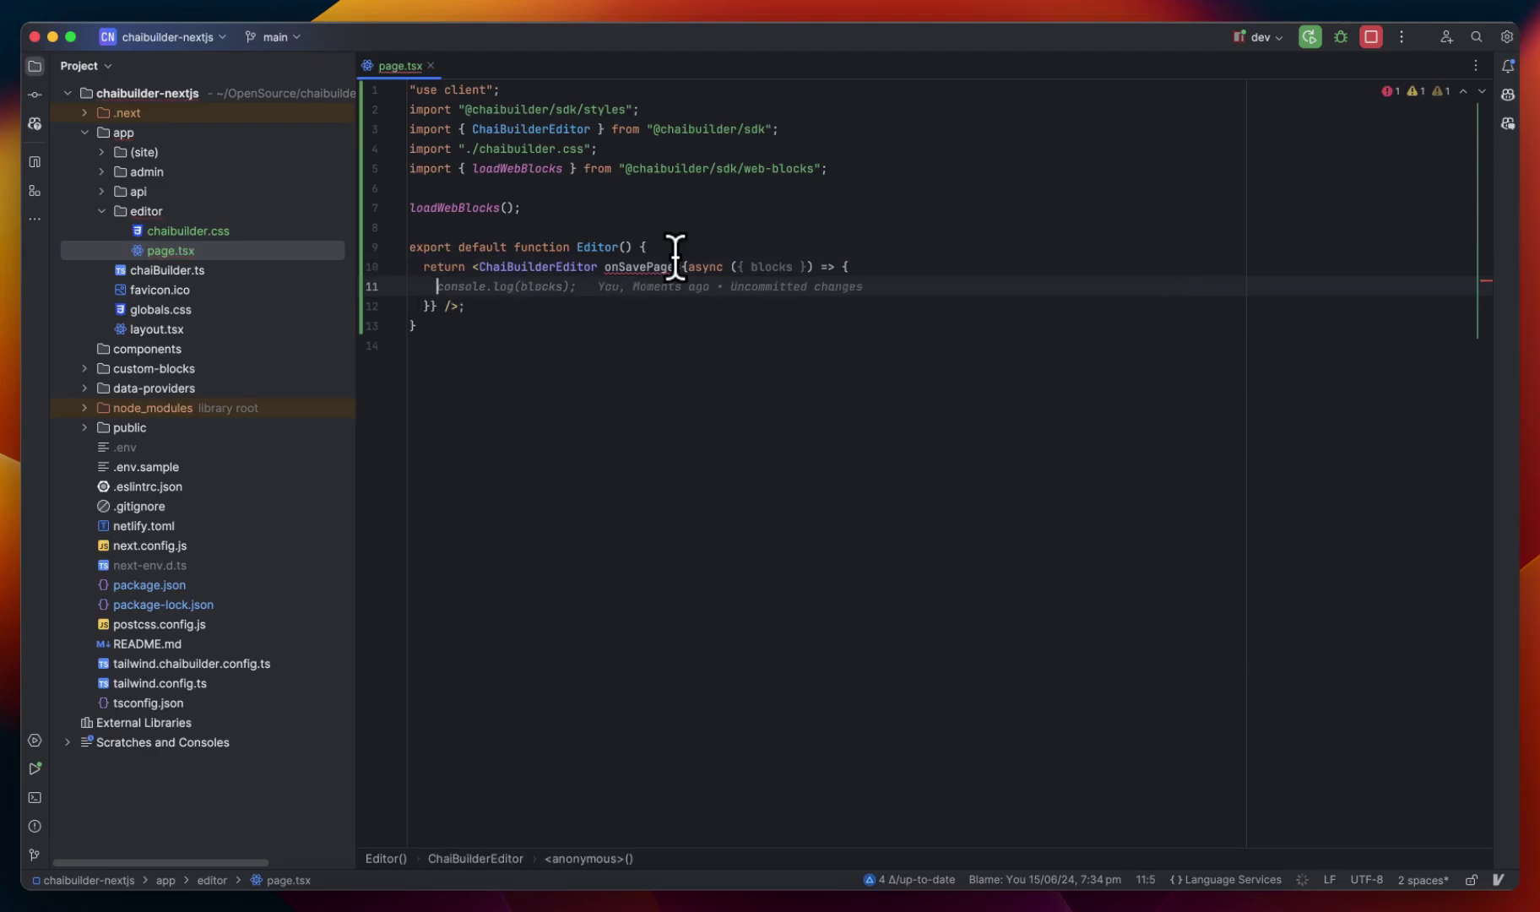
Step: Add return true; on a new line after the console log in onSavePage and reformat the file
key("Return")
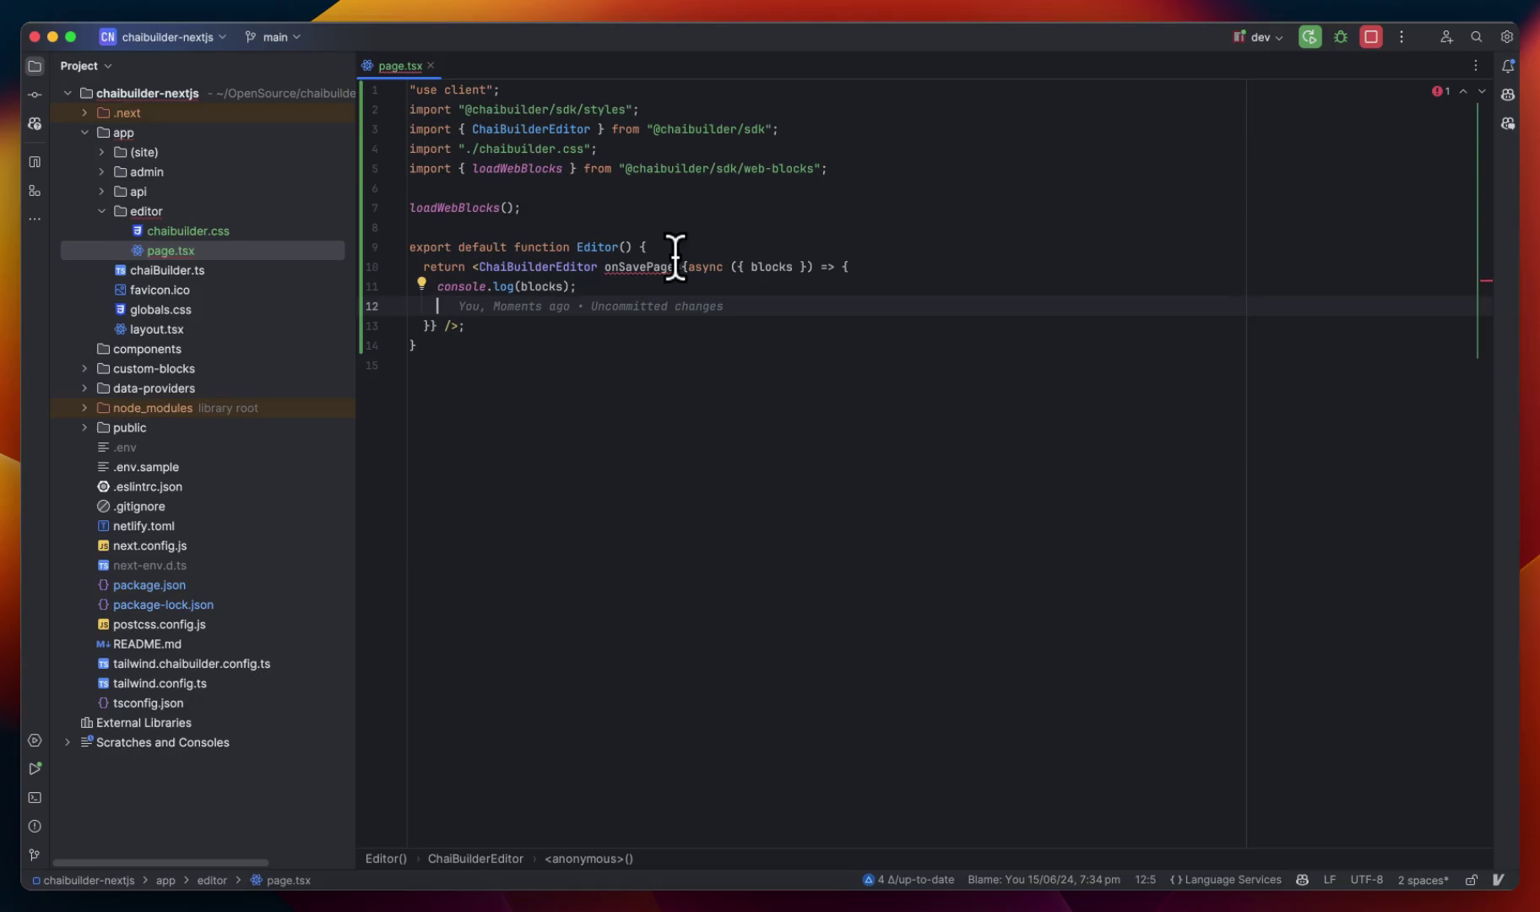
type("return")
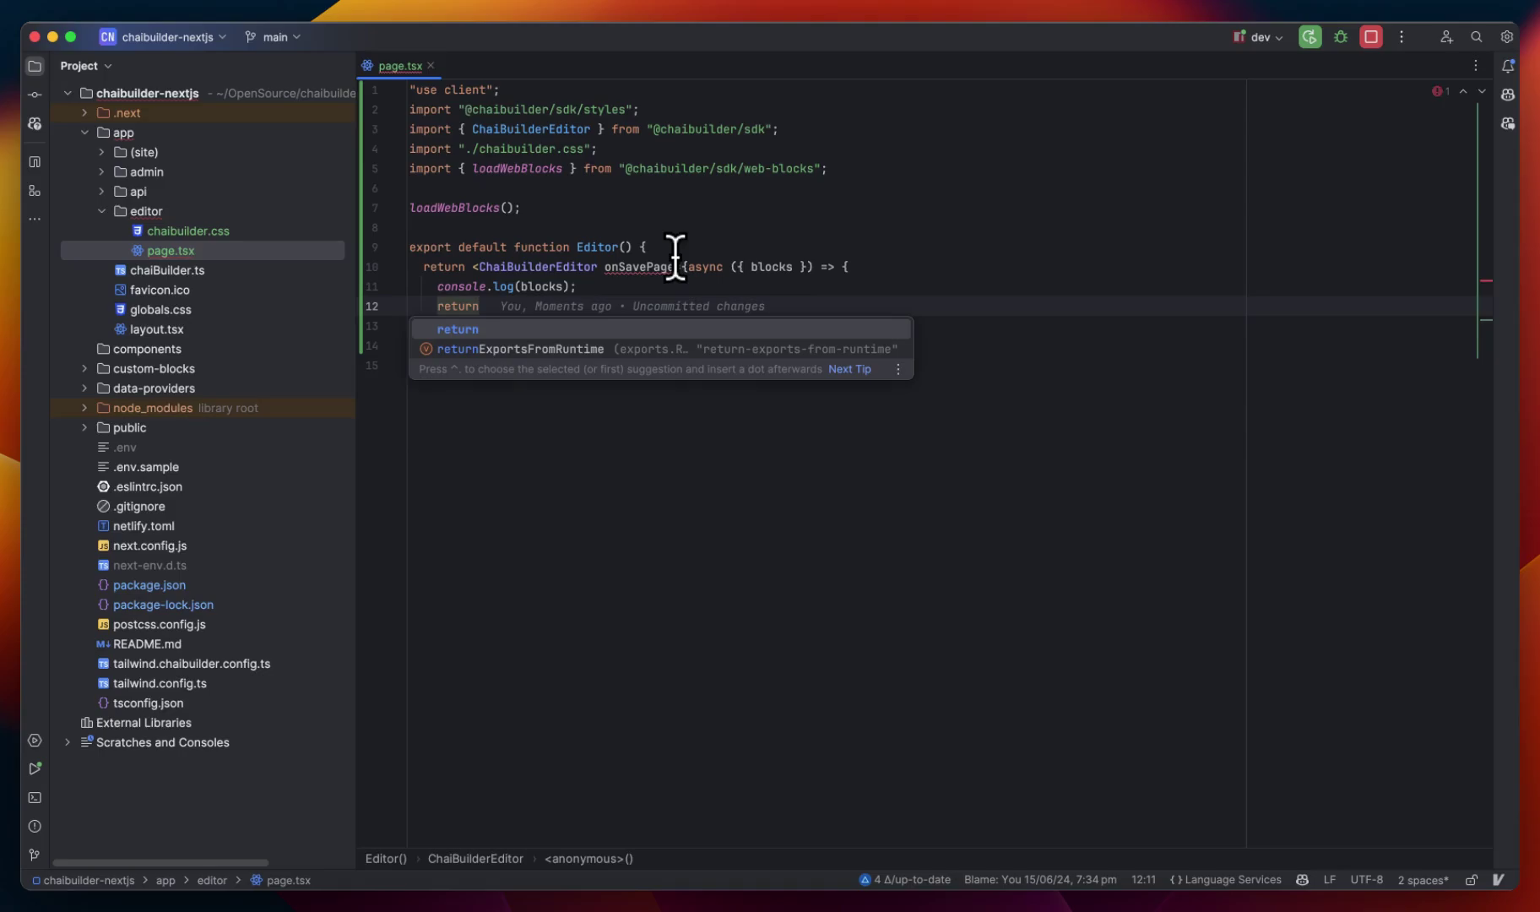
type(" true;")
key("super+alt+l")
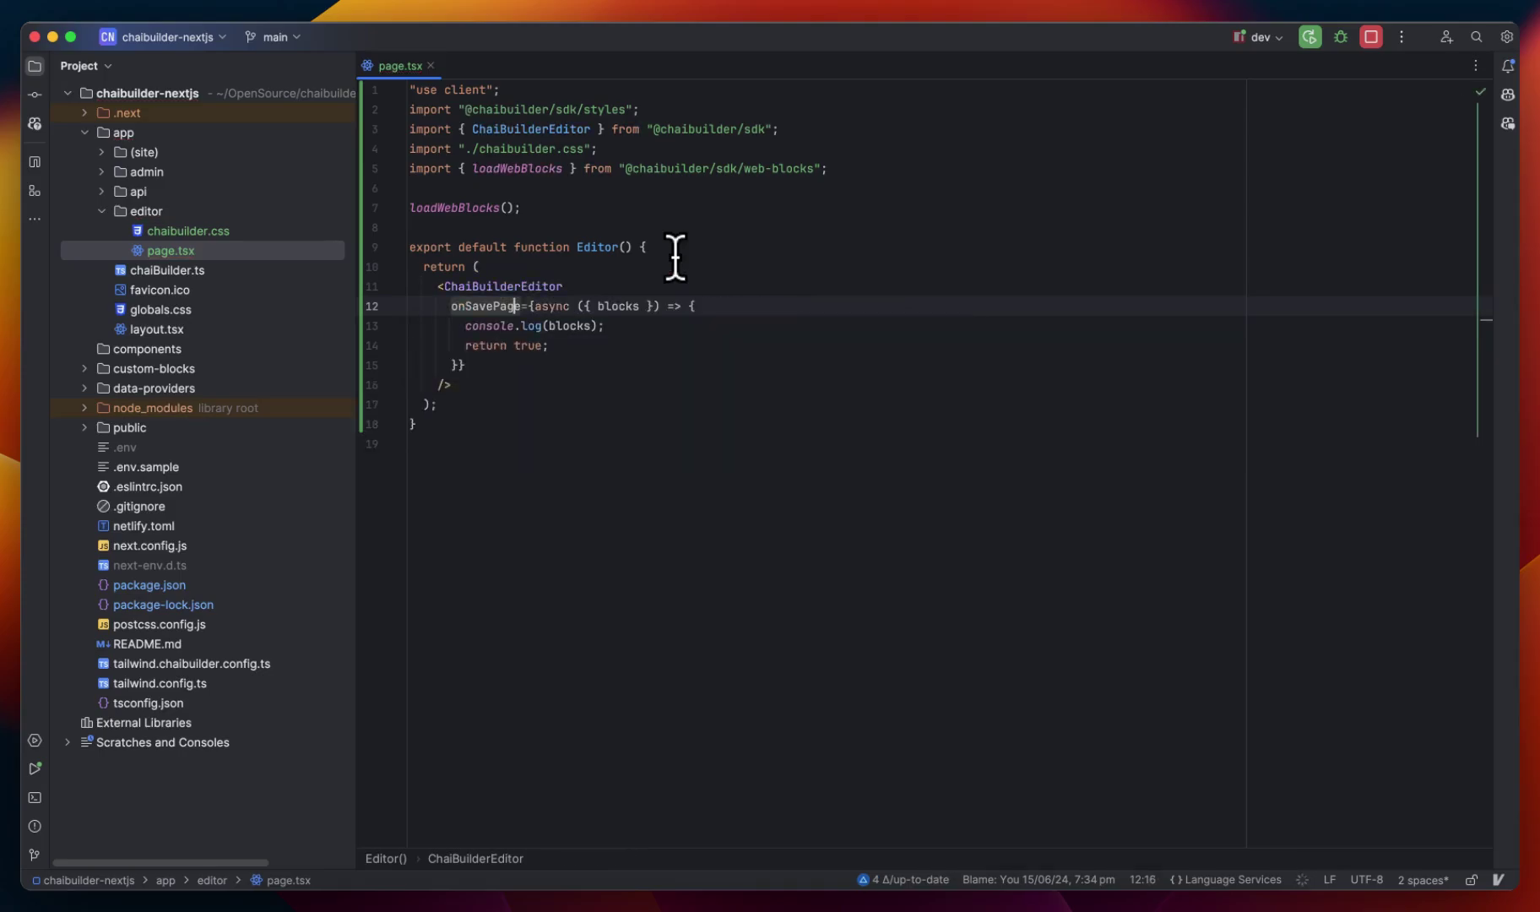
Step: Switch to the browser and import the copied stats HTML snippet onto the empty page at localhost:3000/editor
key("super+Tab")
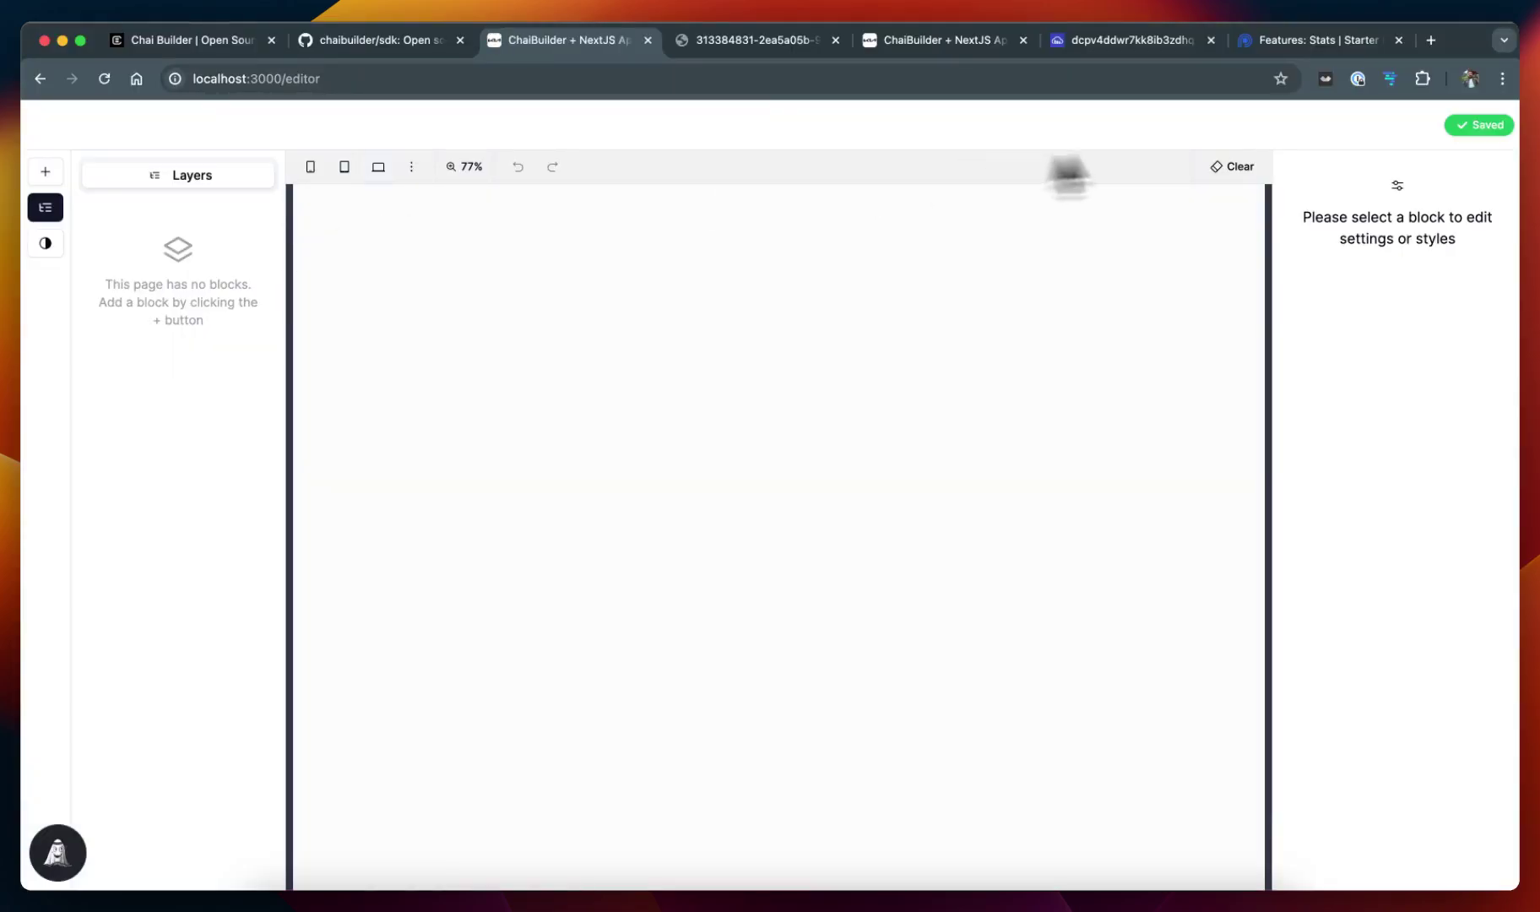
left_click(1317, 40)
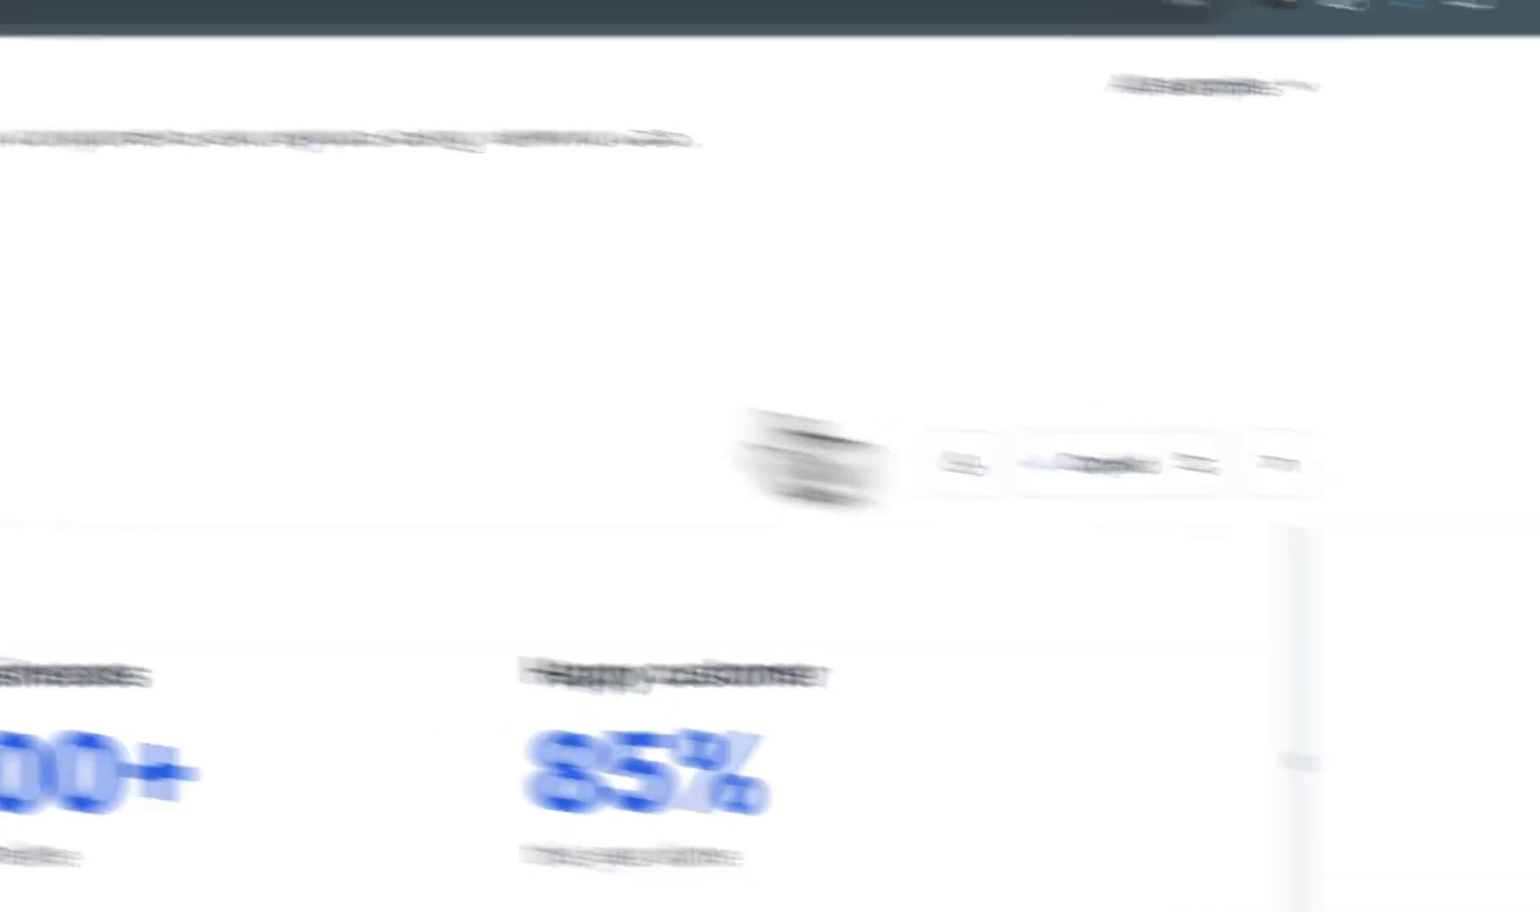
left_click(612, 63)
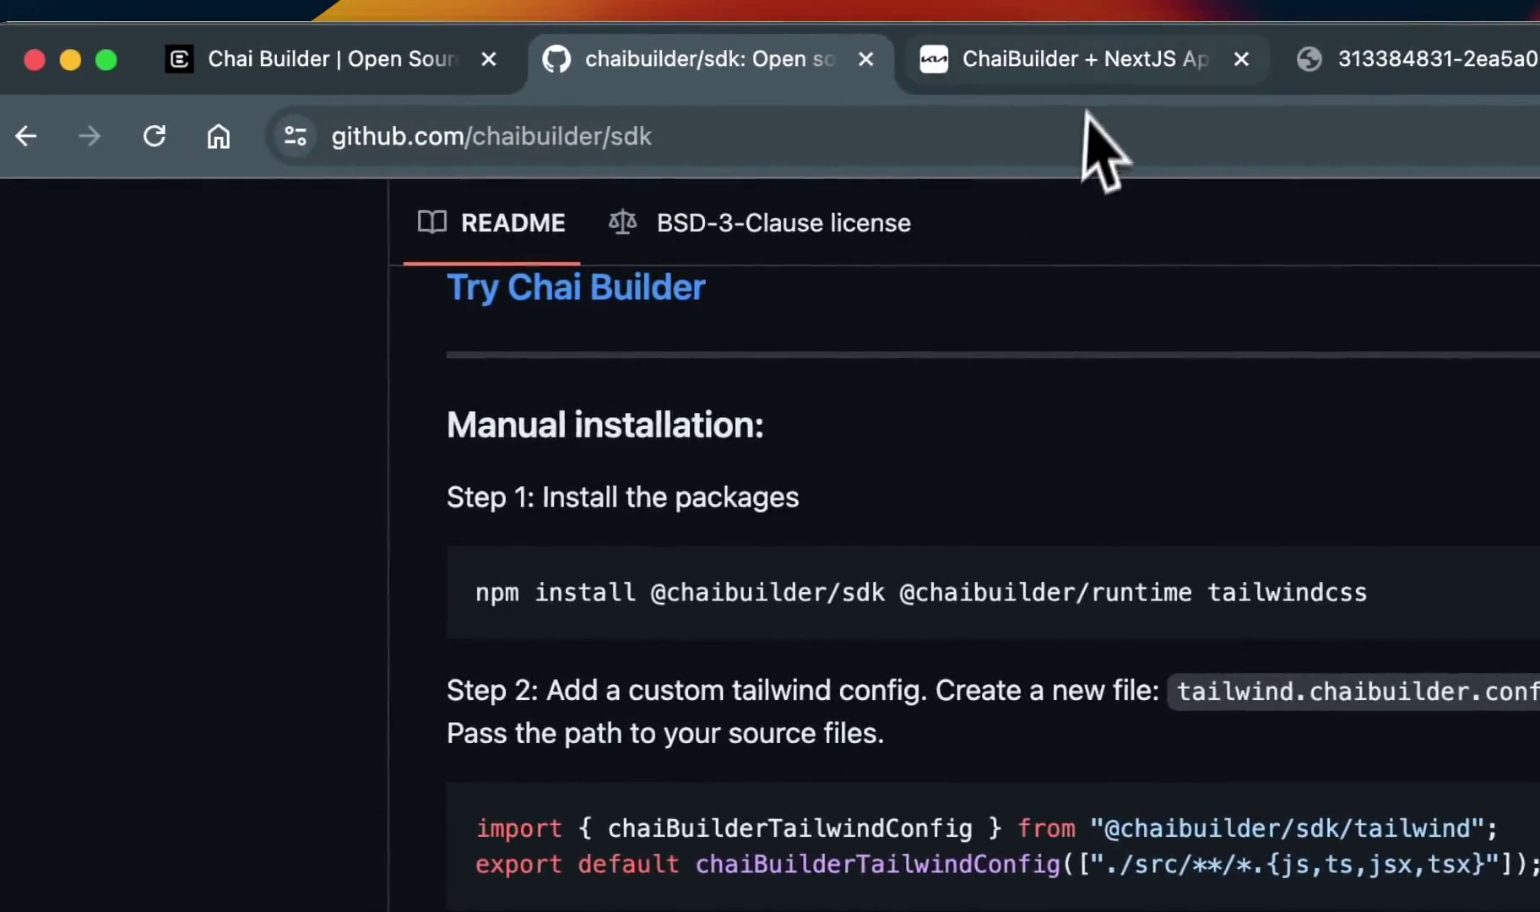
left_click(1081, 58)
left_click(41, 302)
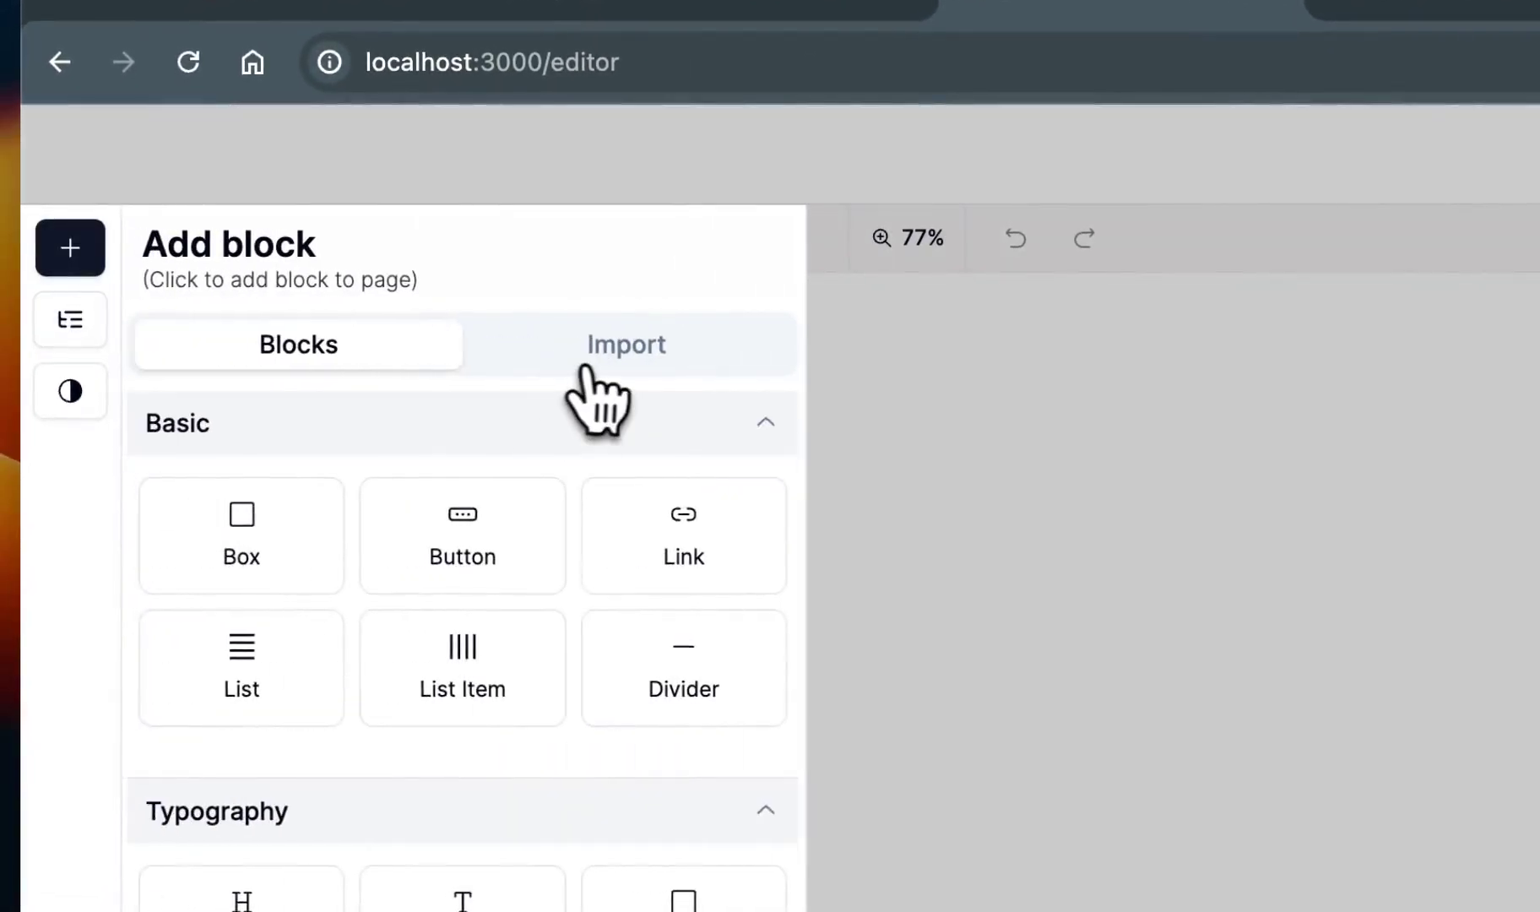
left_click(601, 385)
left_click(498, 629)
key("ctrl+v")
left_click(435, 659)
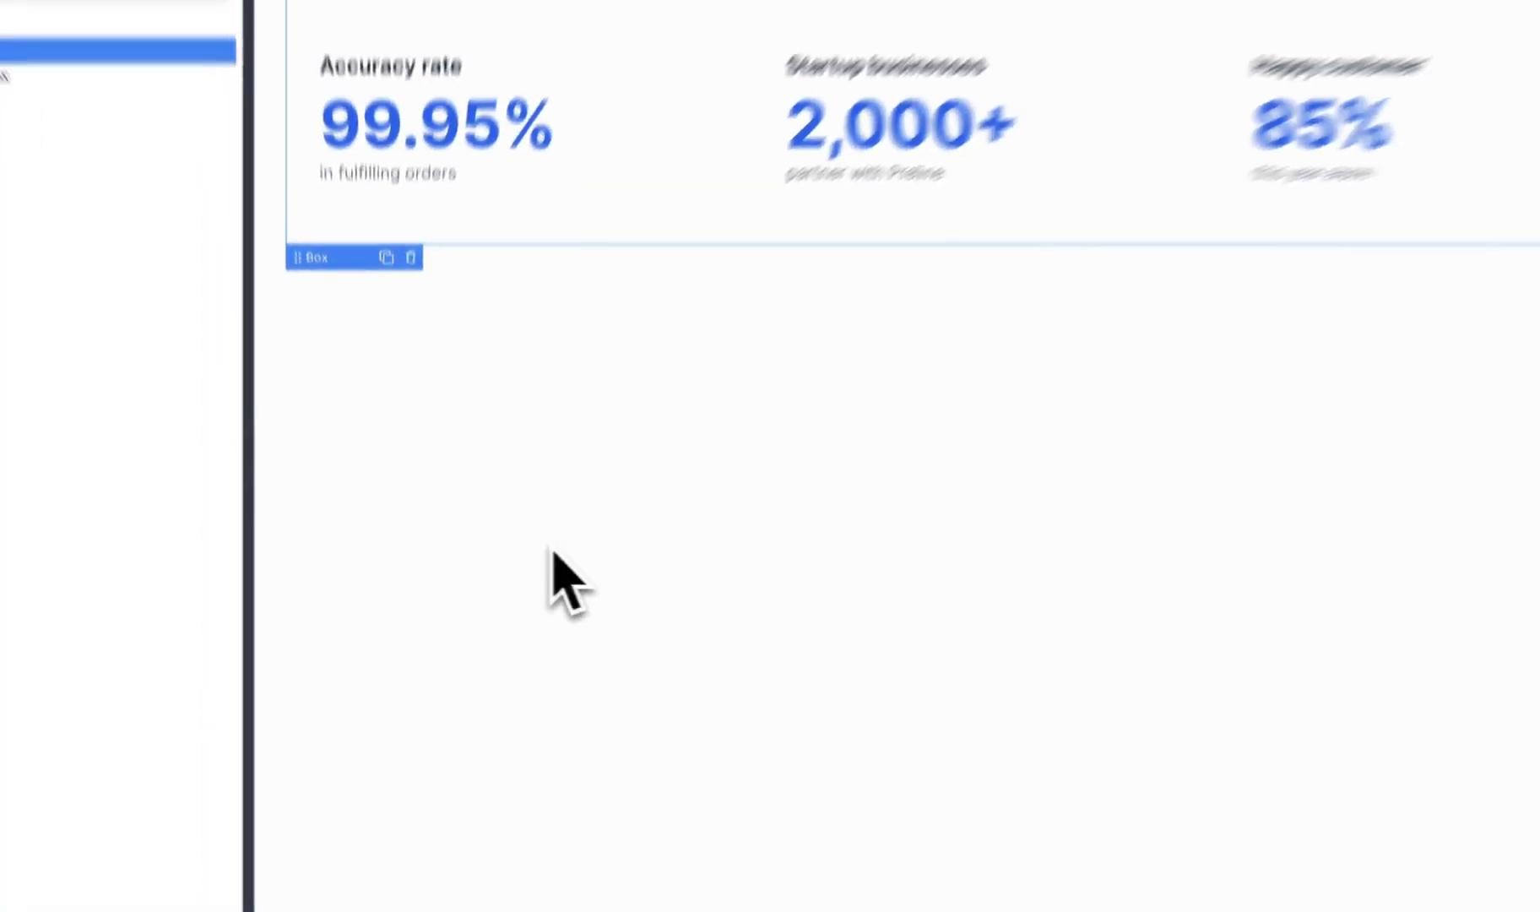
Step: Open the developer console filtered to info messages, clear it and save the page to trigger the onSavePage log
key("super+alt+i")
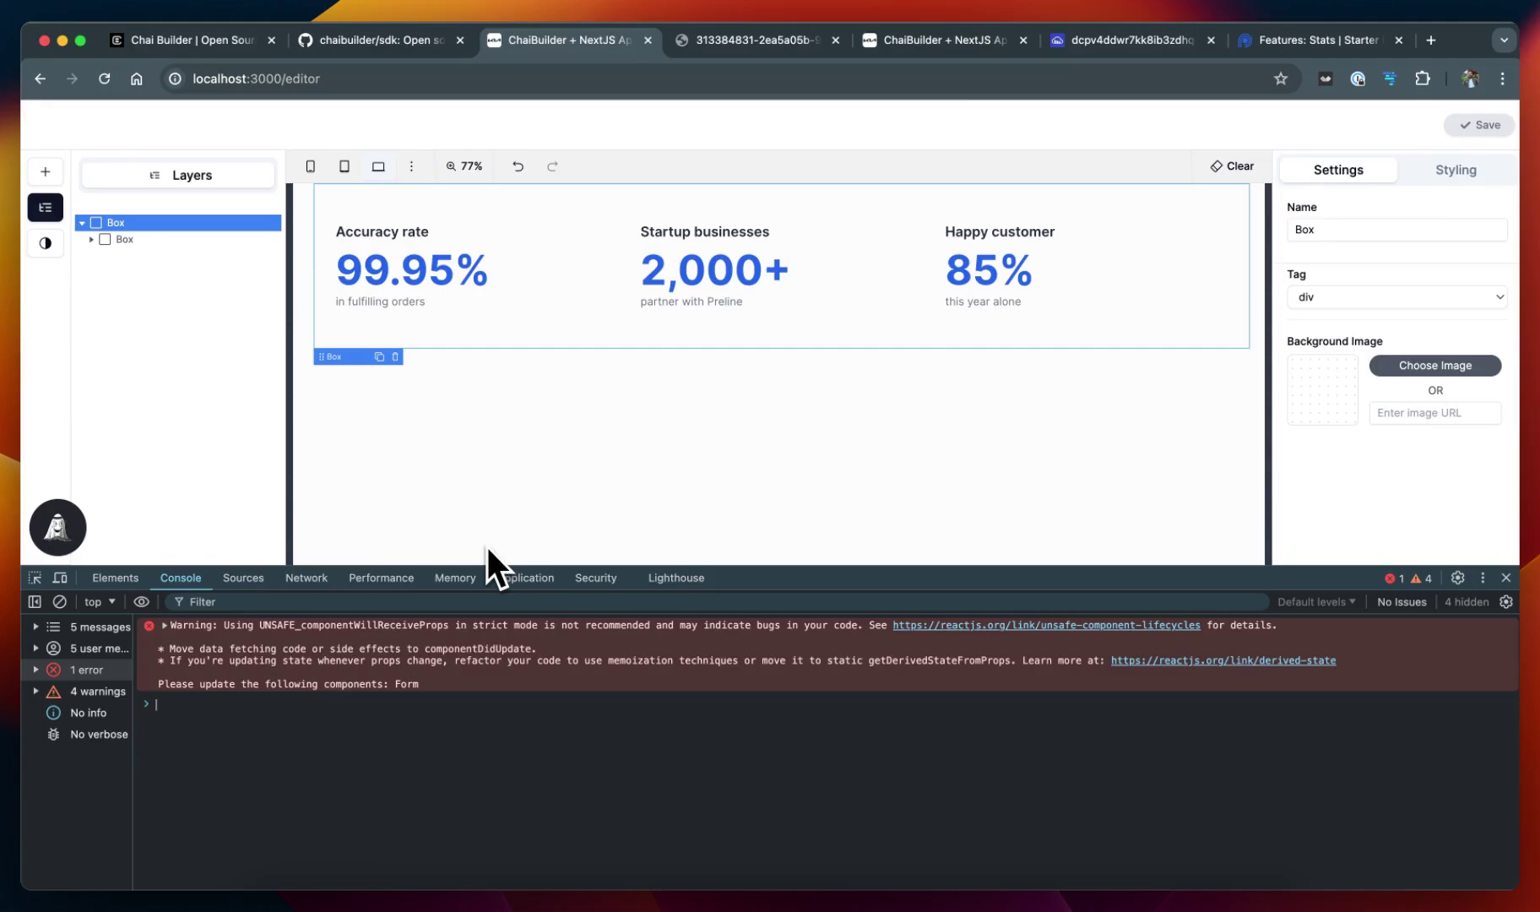
left_click(79, 714)
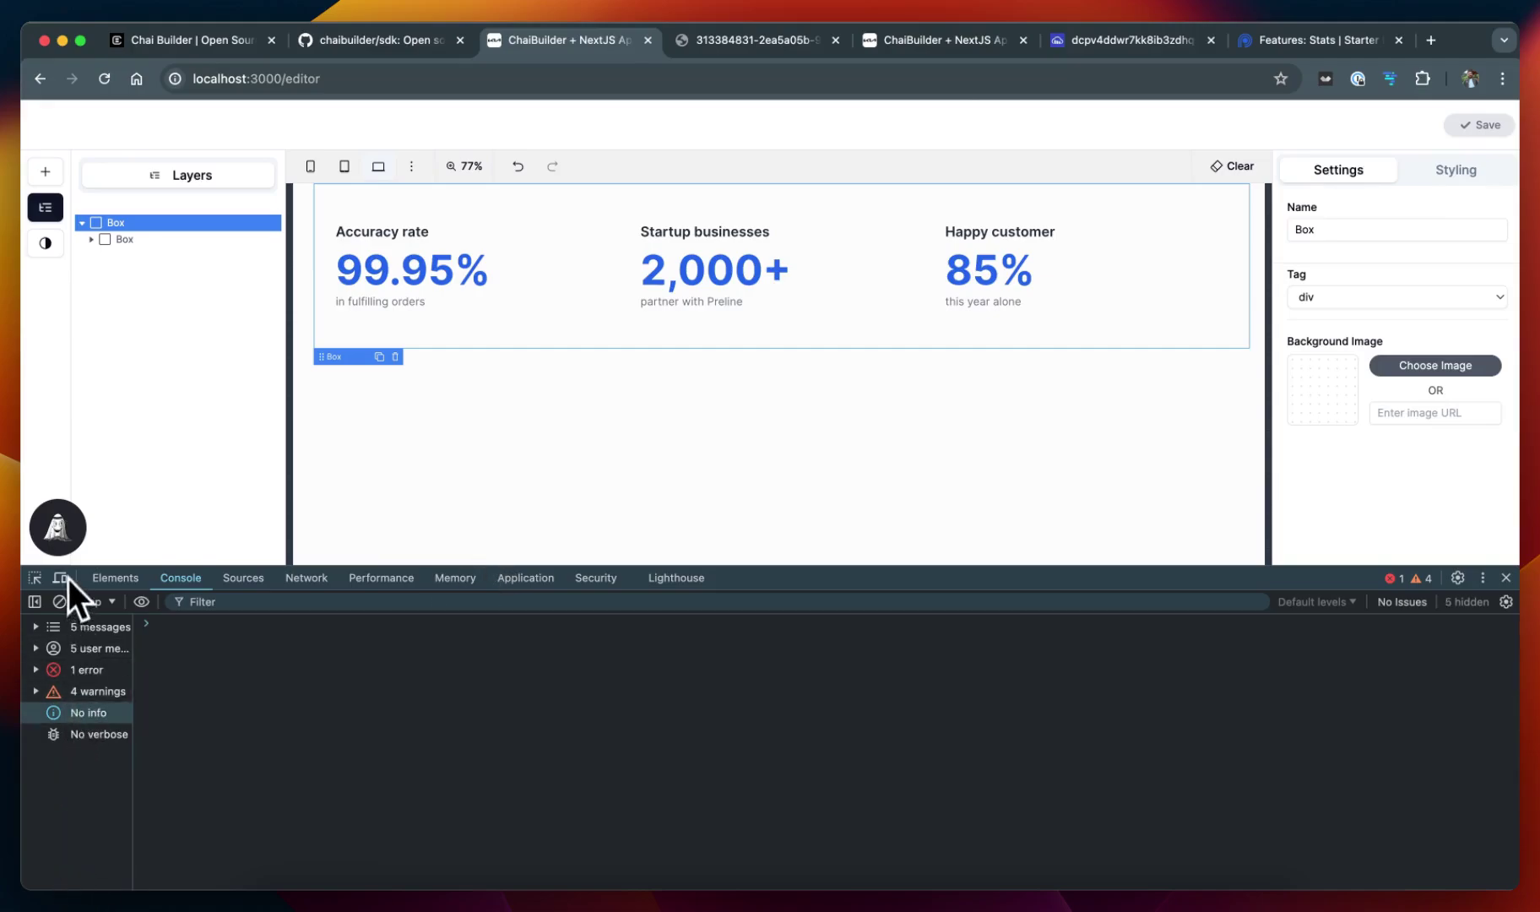
left_click(61, 602)
left_click(1479, 125)
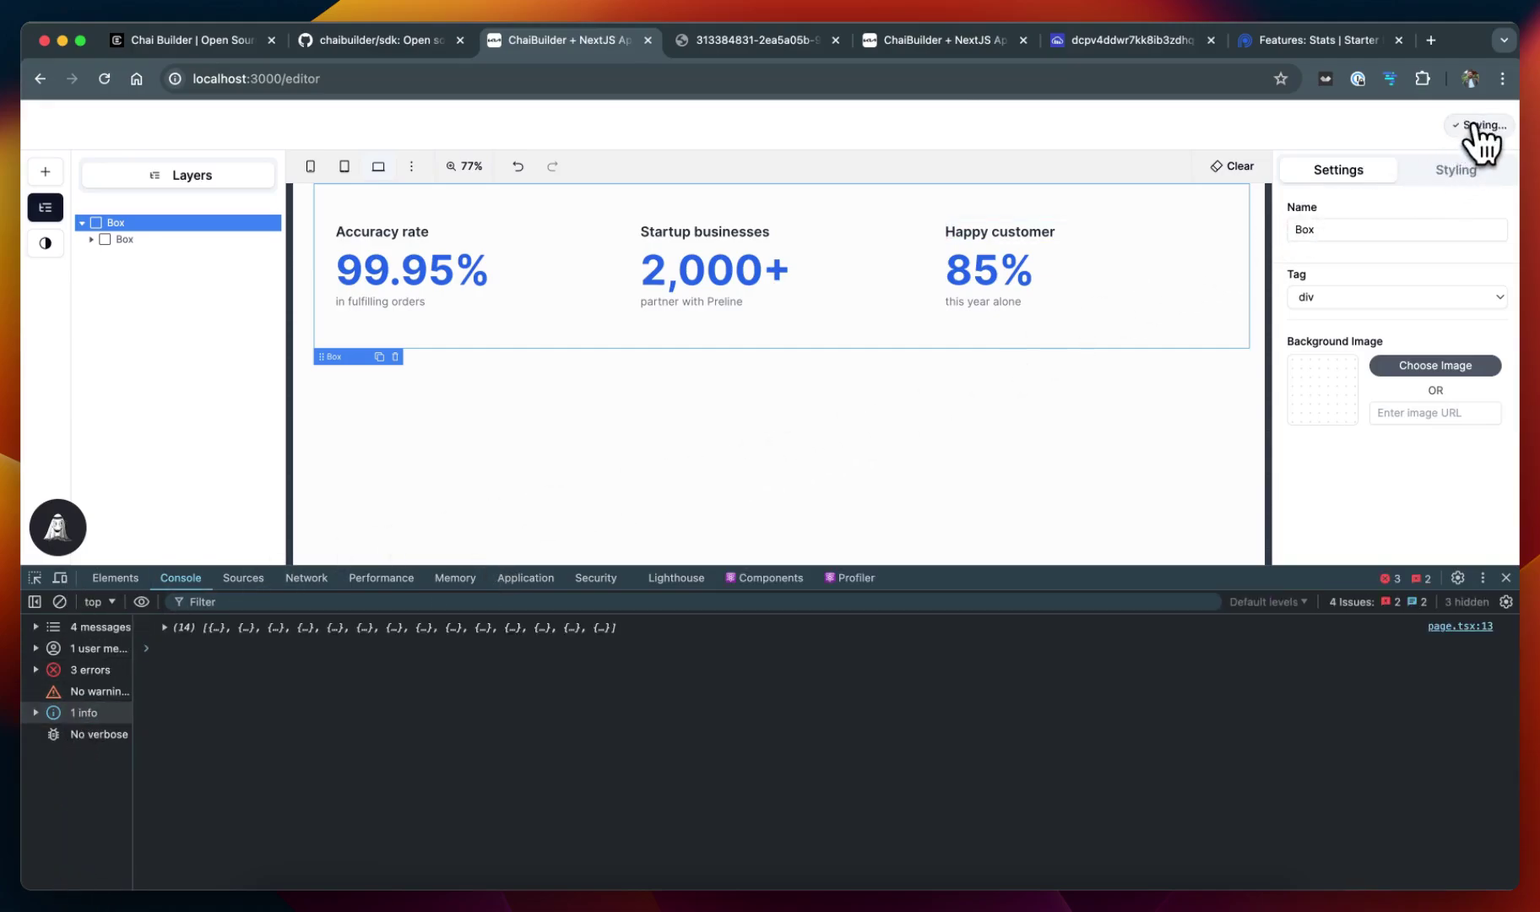
Step: Expand the logged blocks array and inspect its first block's properties, and close the developer tools
left_click(165, 630)
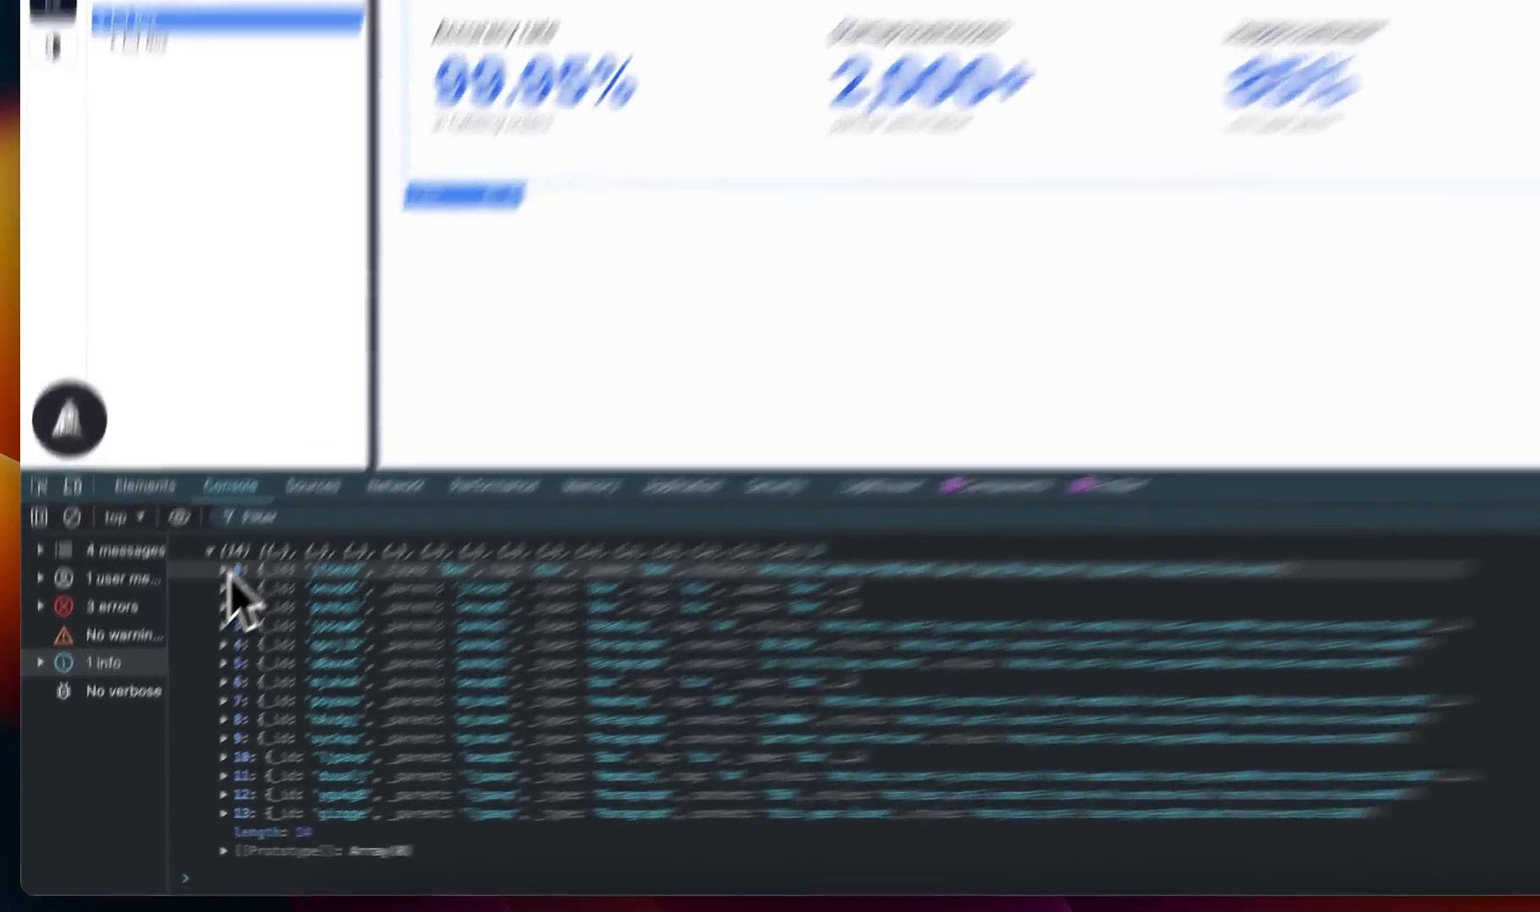
left_click(177, 641)
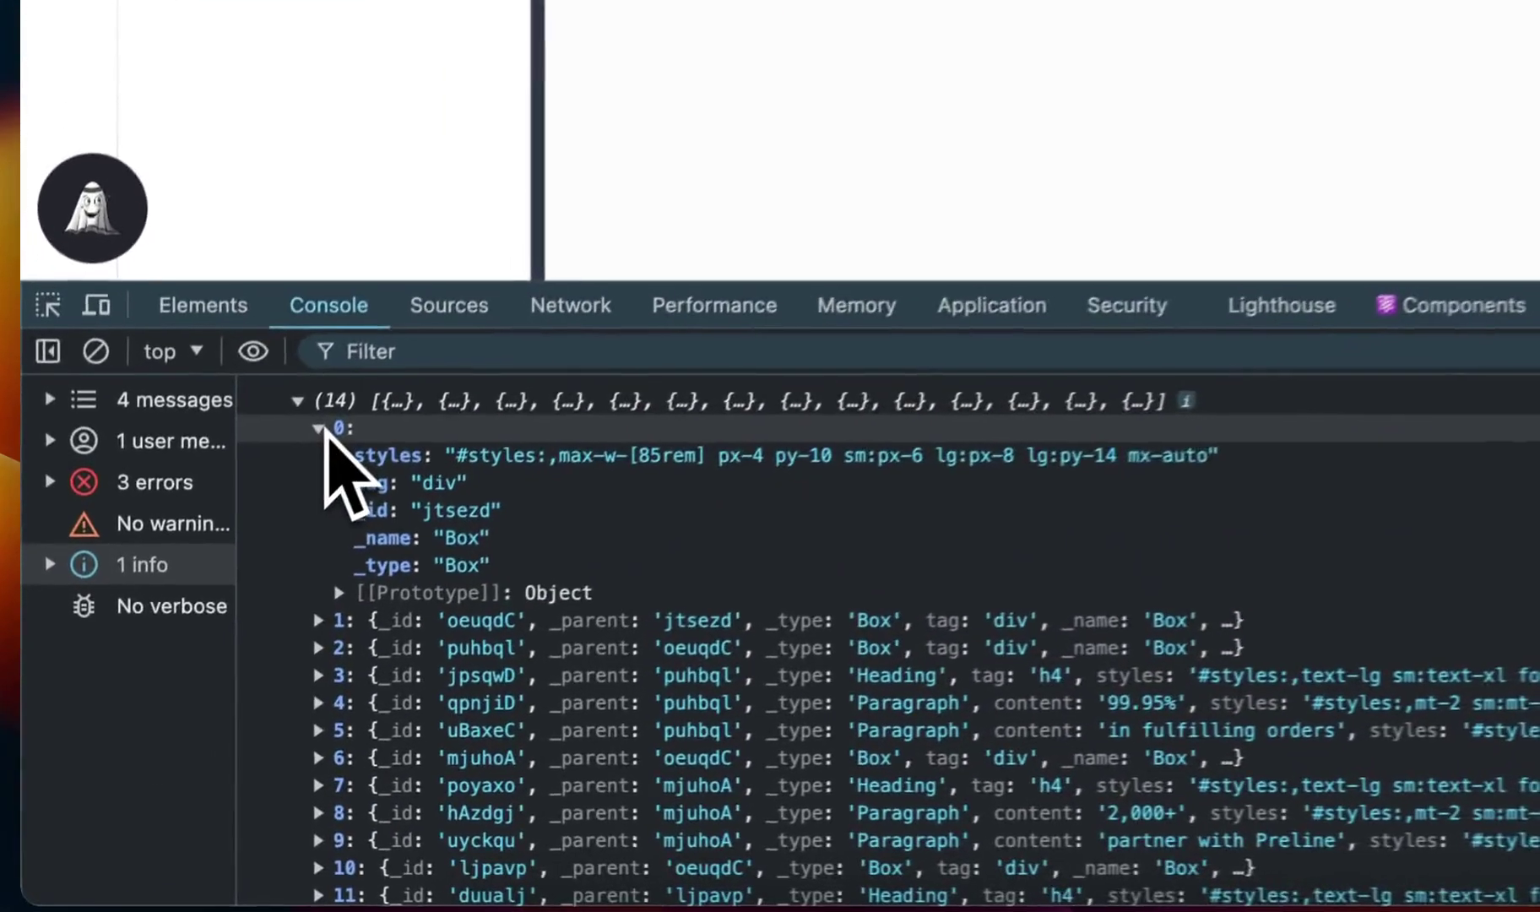
left_click(331, 411)
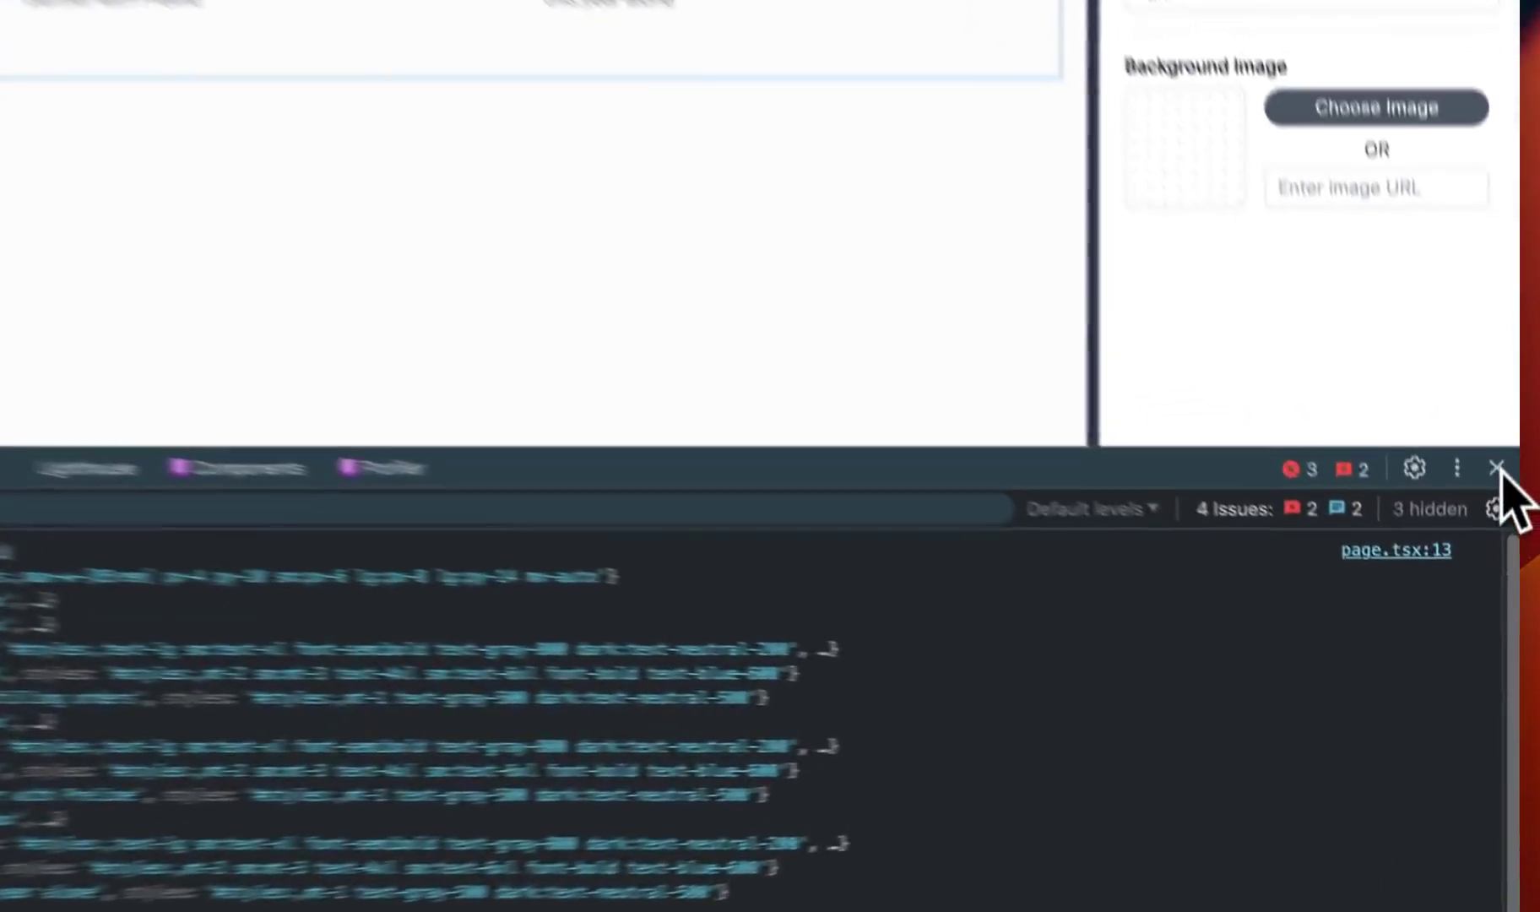
left_click(1498, 470)
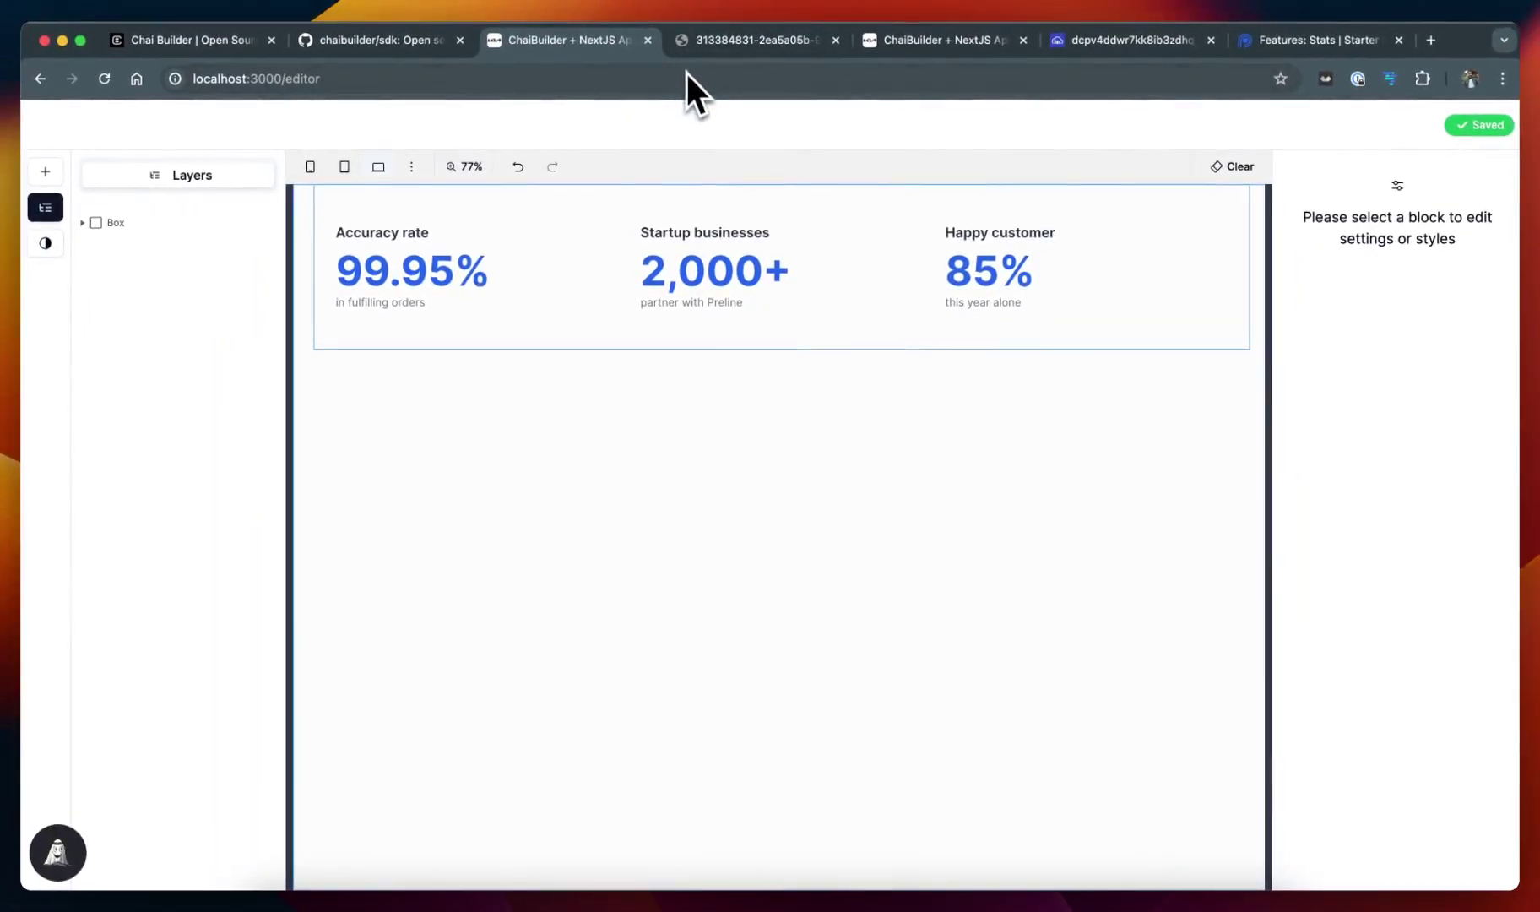
Step: View the save, JSON storage and render diagram, and switch to the localhost:3000/admin page
left_click(739, 42)
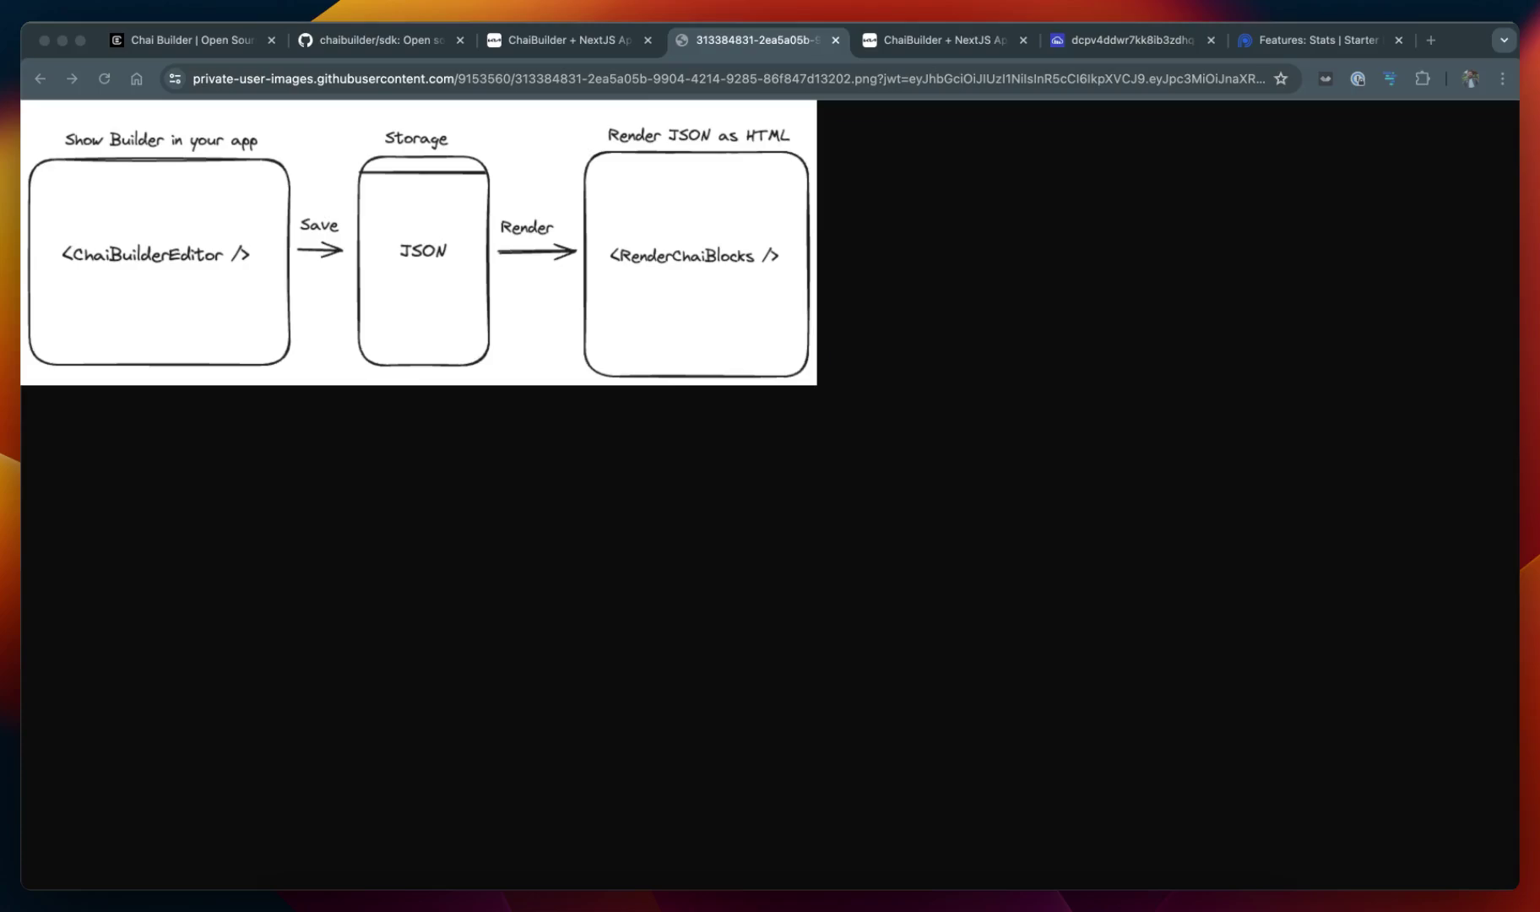
left_click(887, 44)
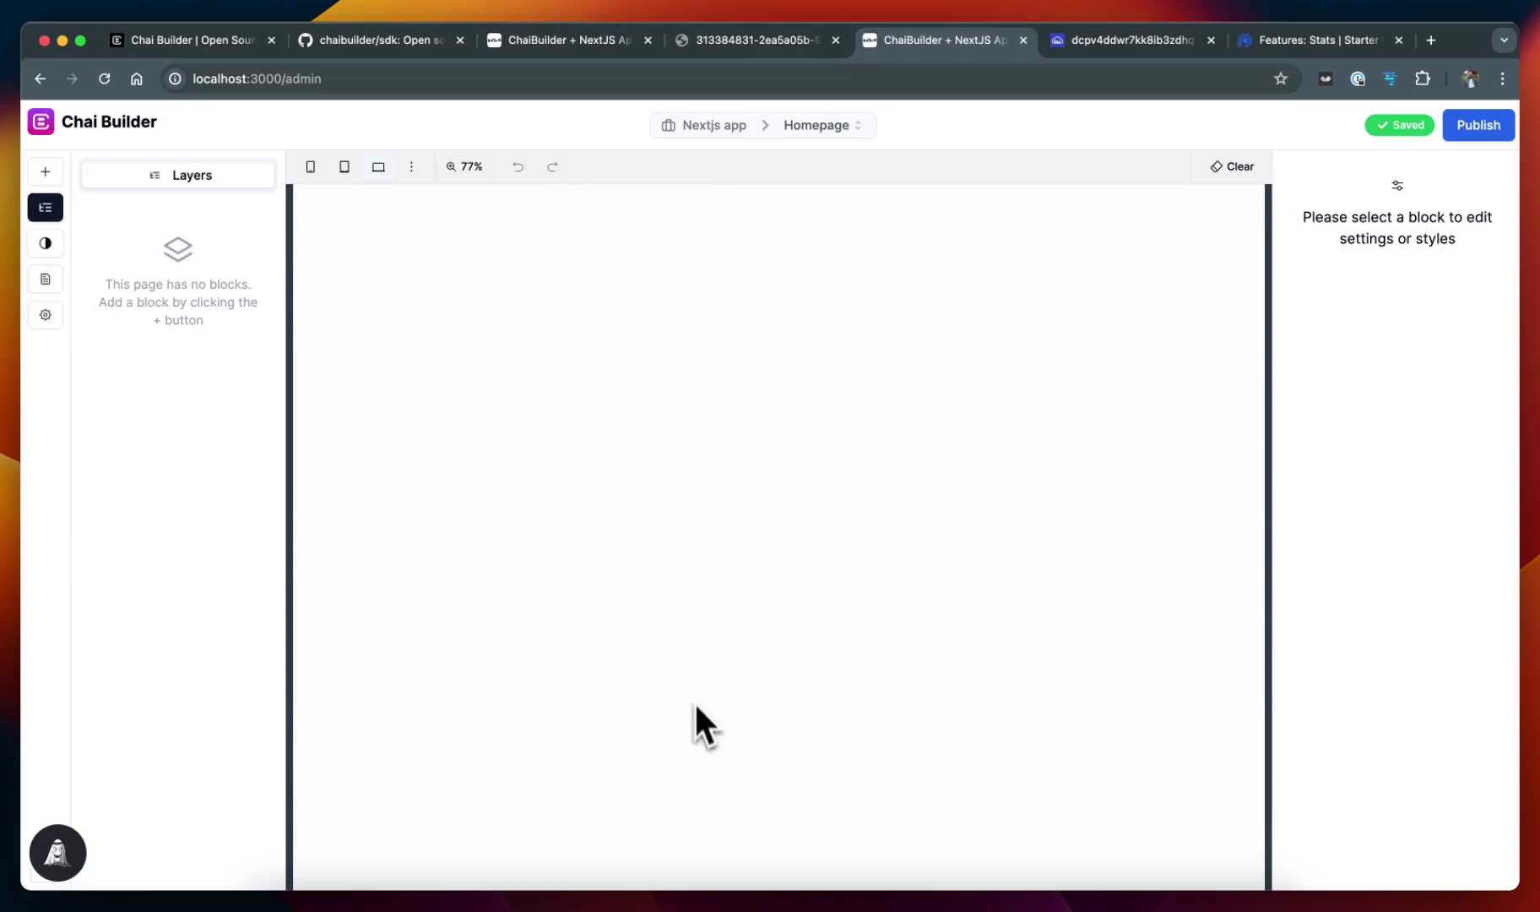
Step: Switch to the code editor, collapse the editor folder and open page.tsx from the admin folder
left_click(650, 899)
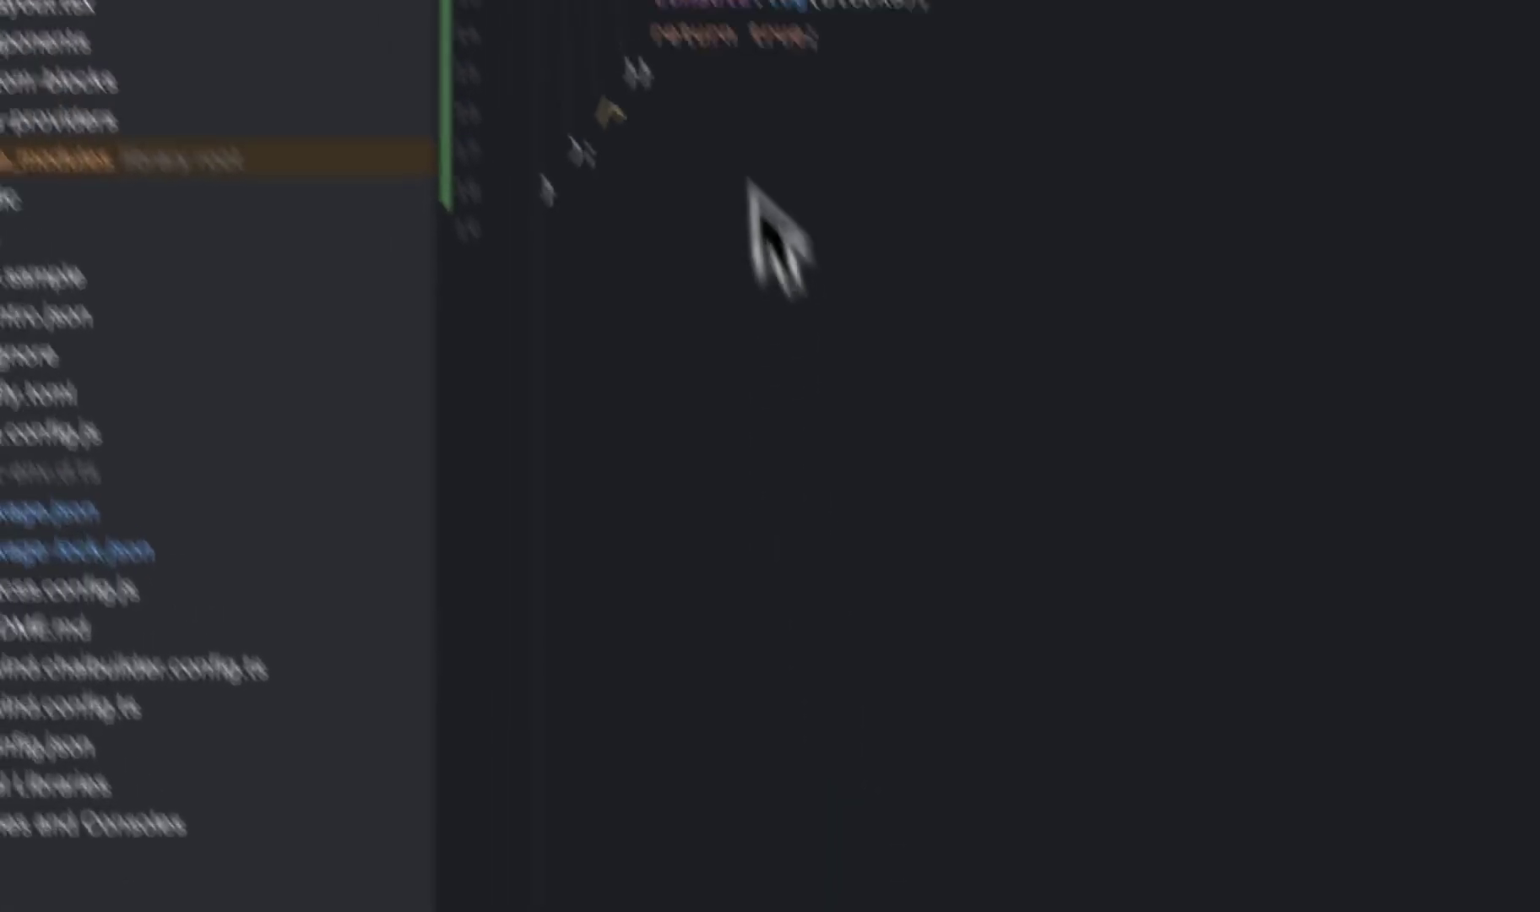
left_click(178, 355)
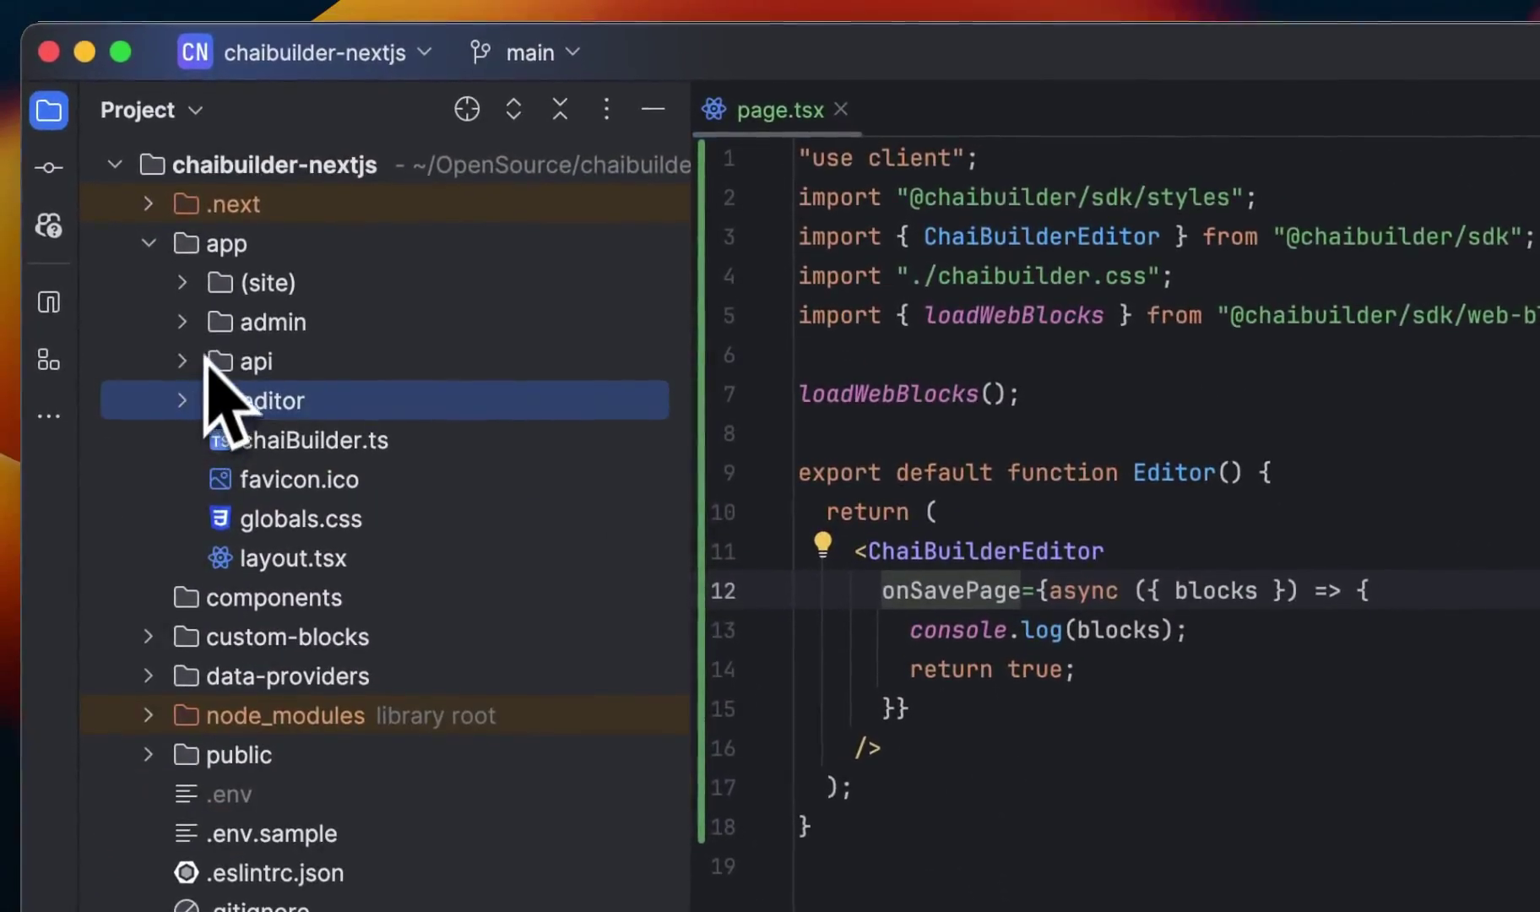
left_click(184, 324)
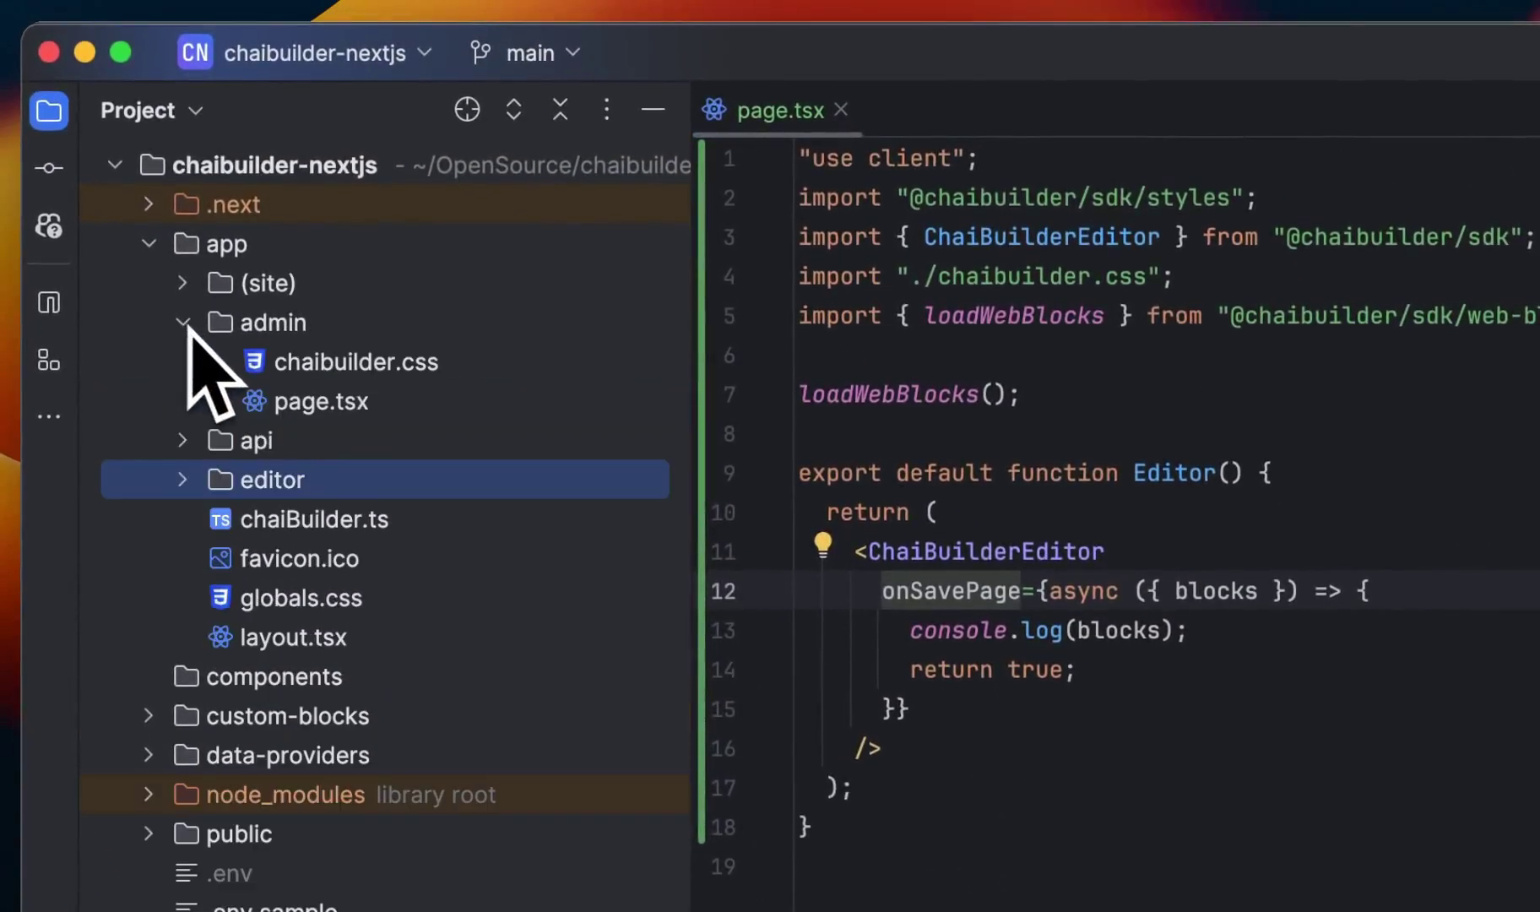
double_click(286, 413)
left_click(1191, 516)
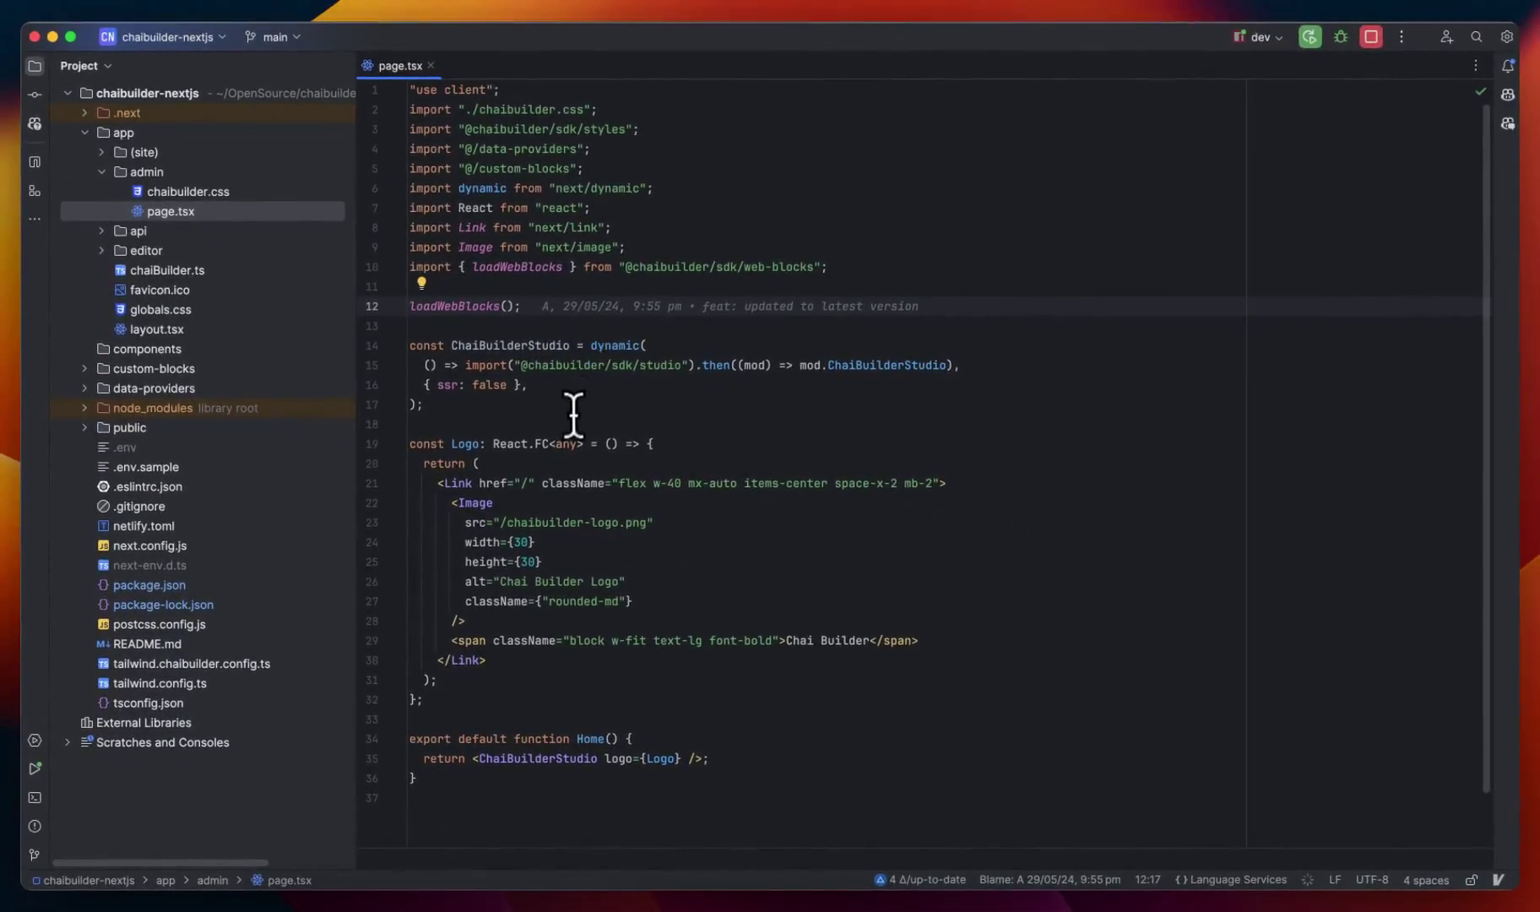
Step: Examine the dynamic import of ChaiBuilderStudio and the component returned by Home in the admin page.tsx
left_click(640, 345)
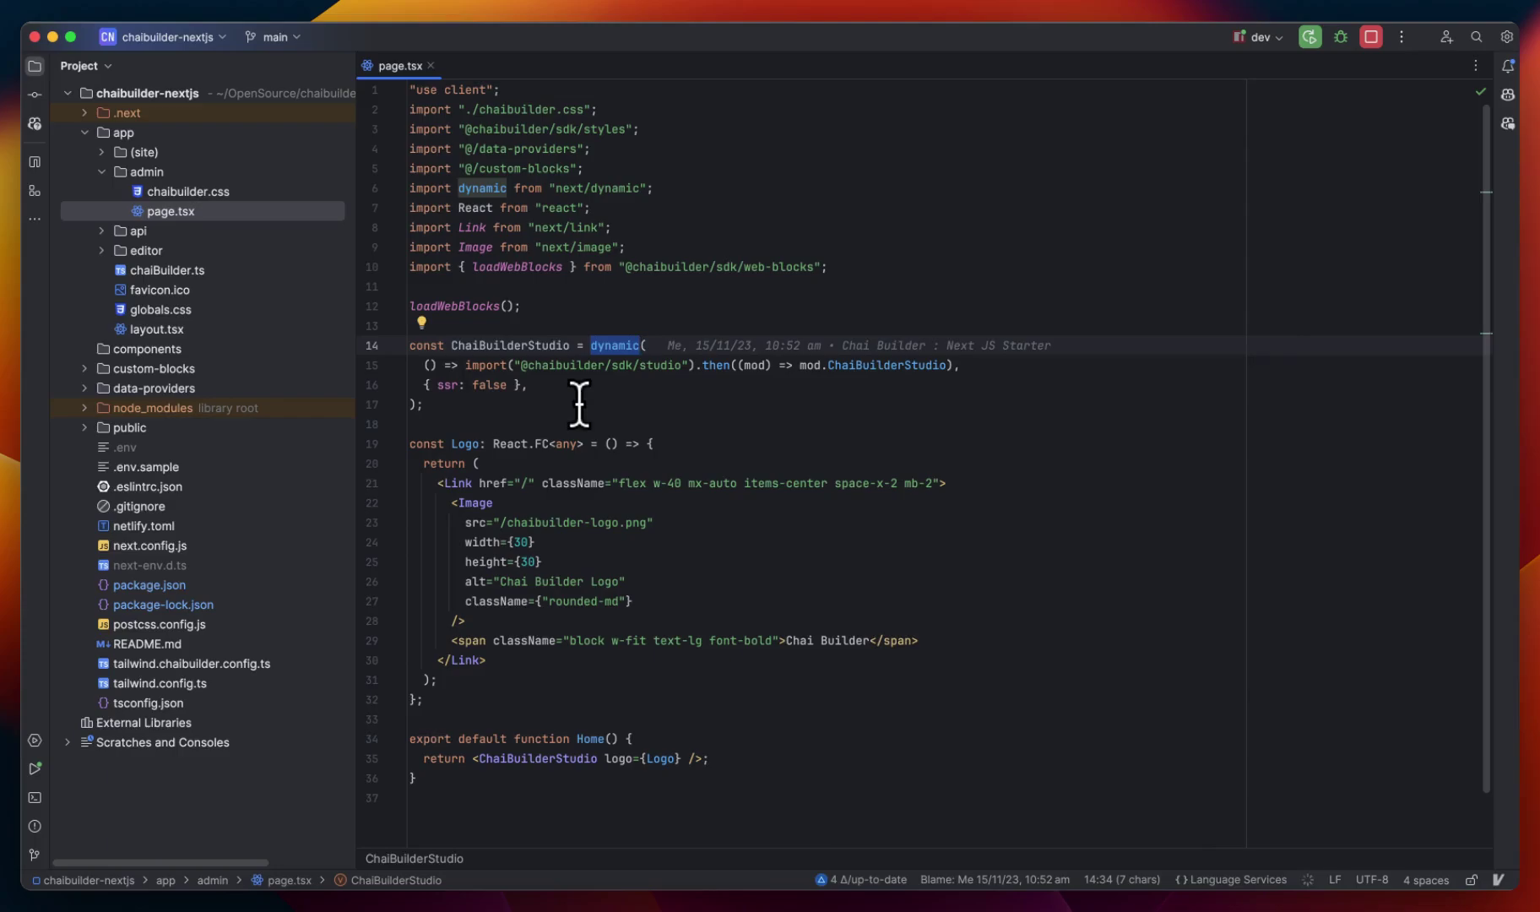
scroll(590, 418, "down", 1)
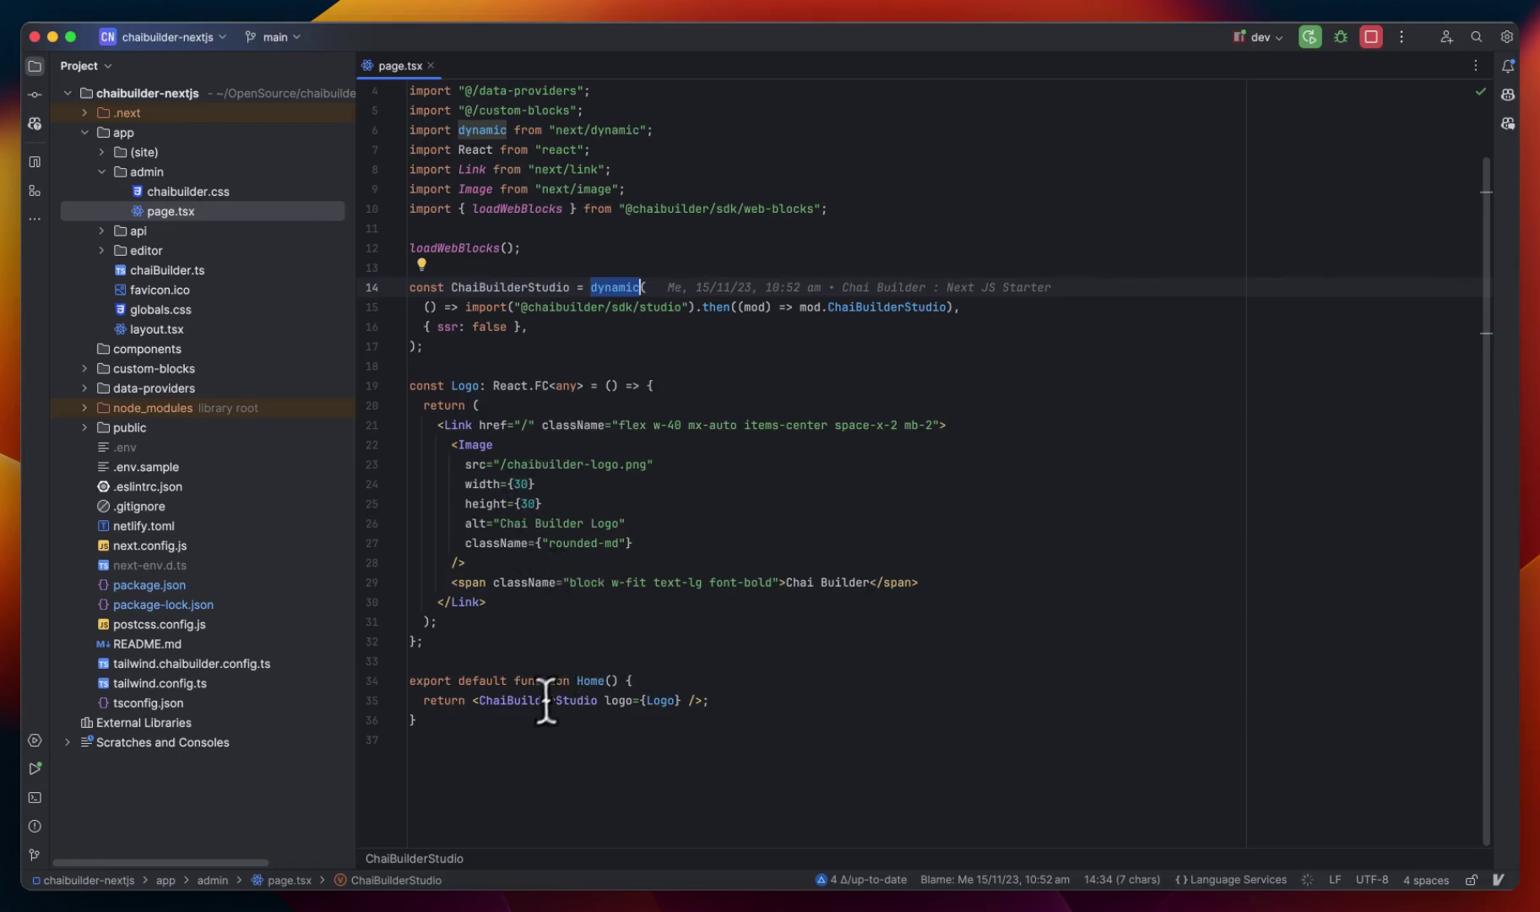
double_click(546, 699)
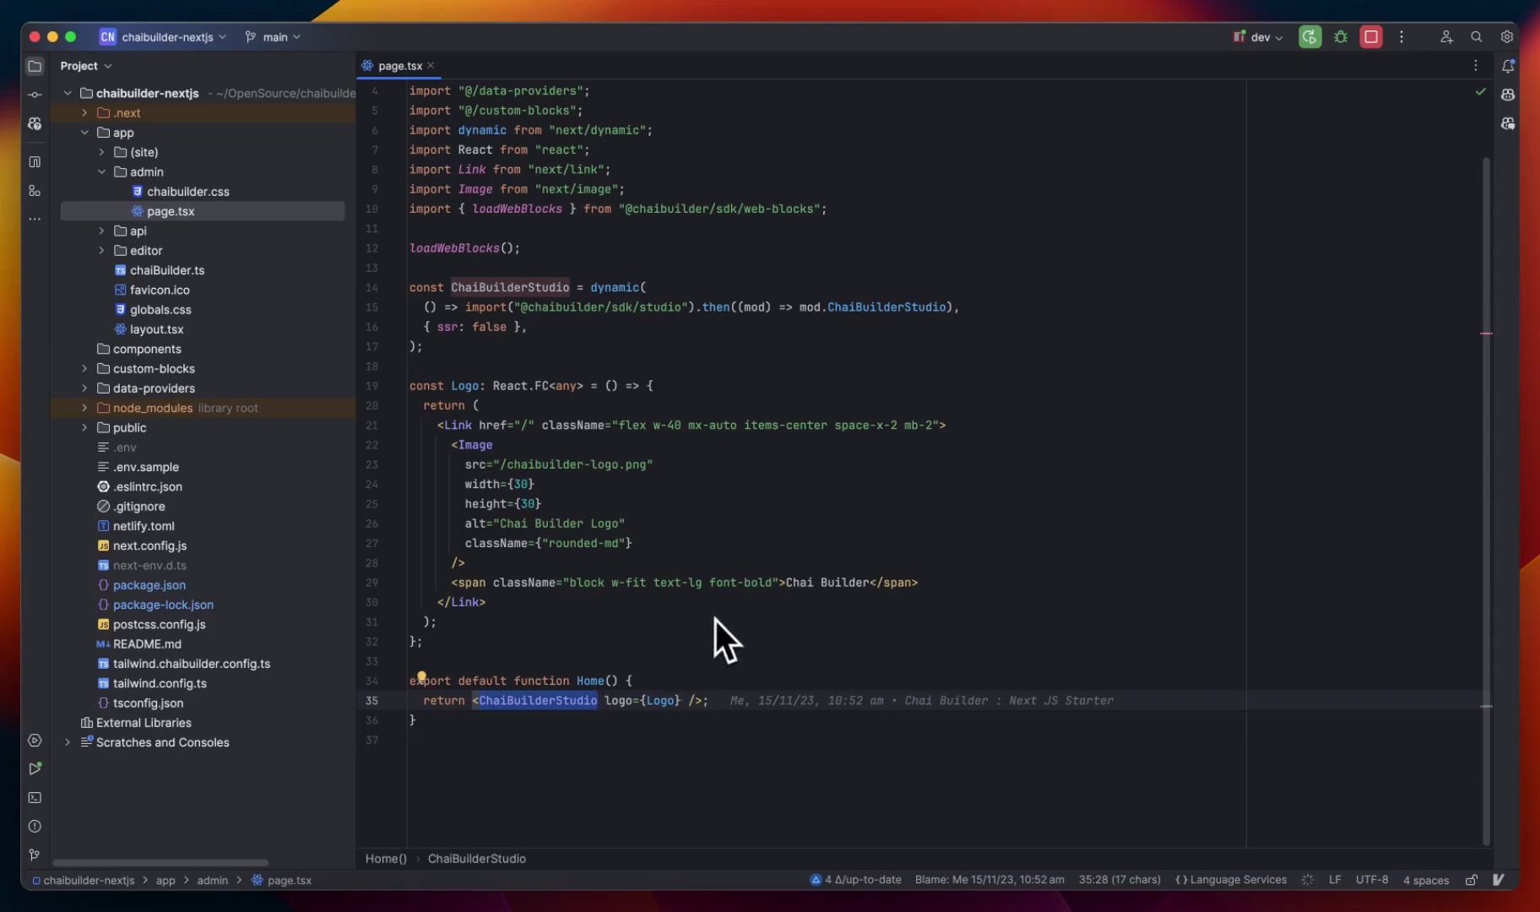
Step: Switch to the browser and compare the localhost:3000/editor page with the localhost:3000/admin page
key("super+Tab")
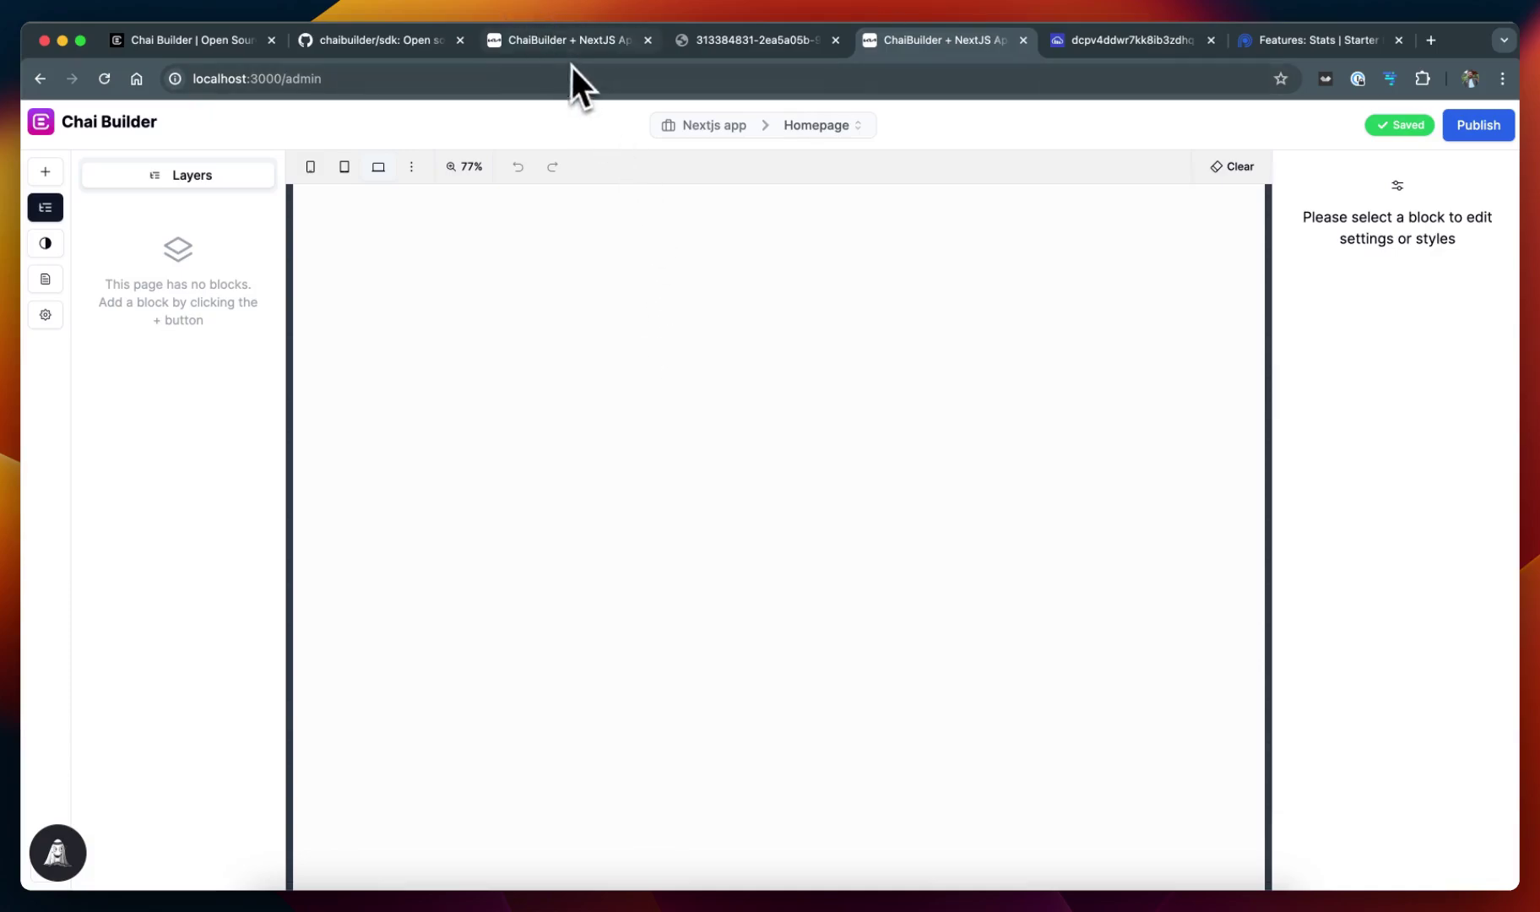
left_click(515, 42)
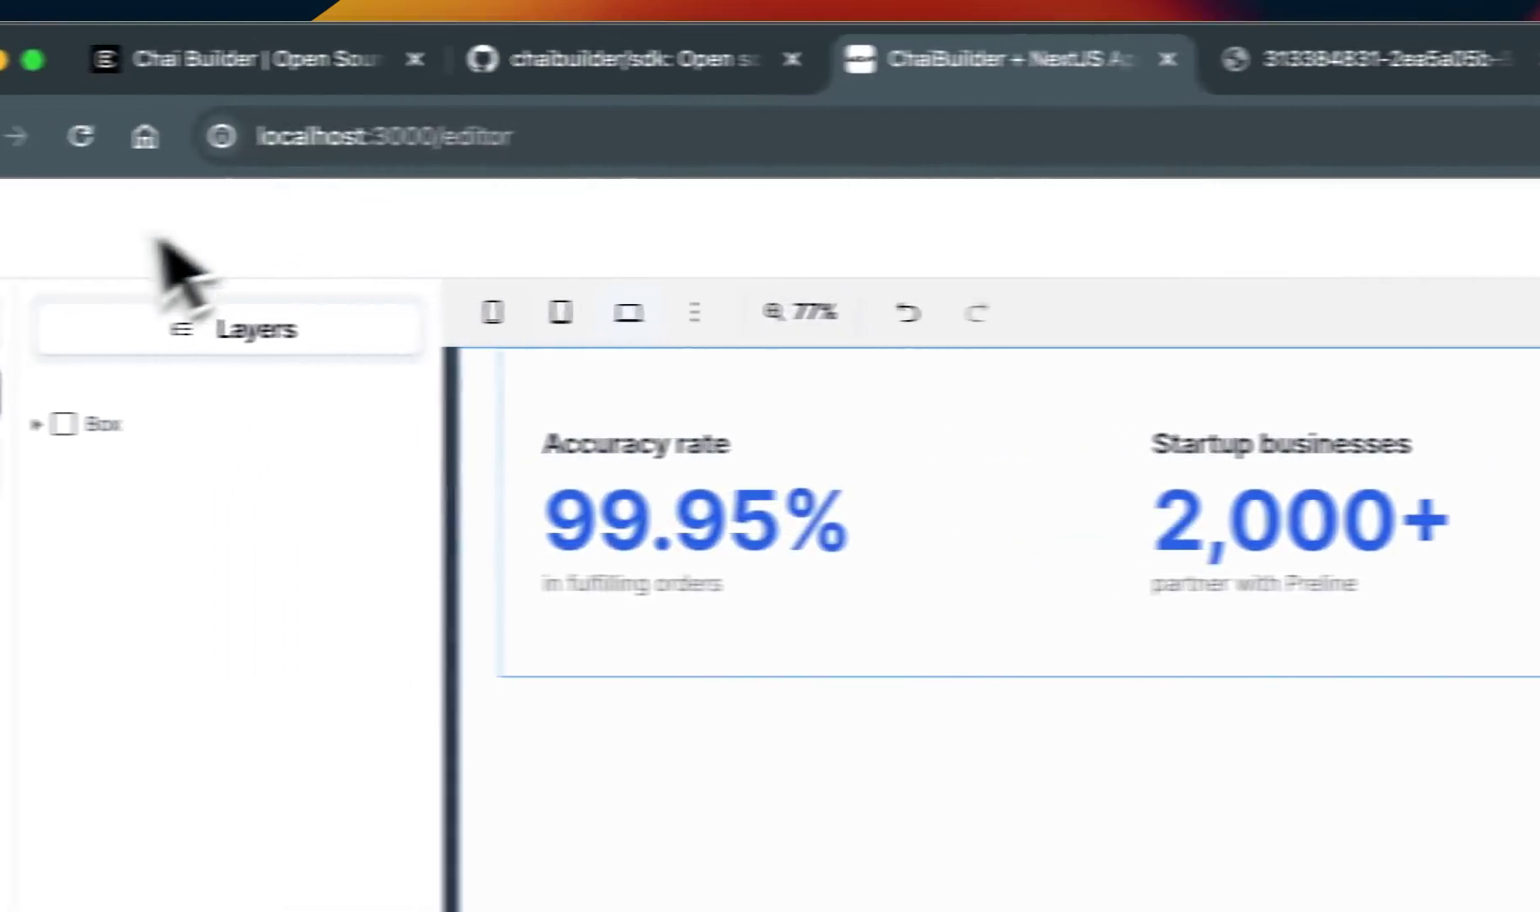
left_click(1115, 61)
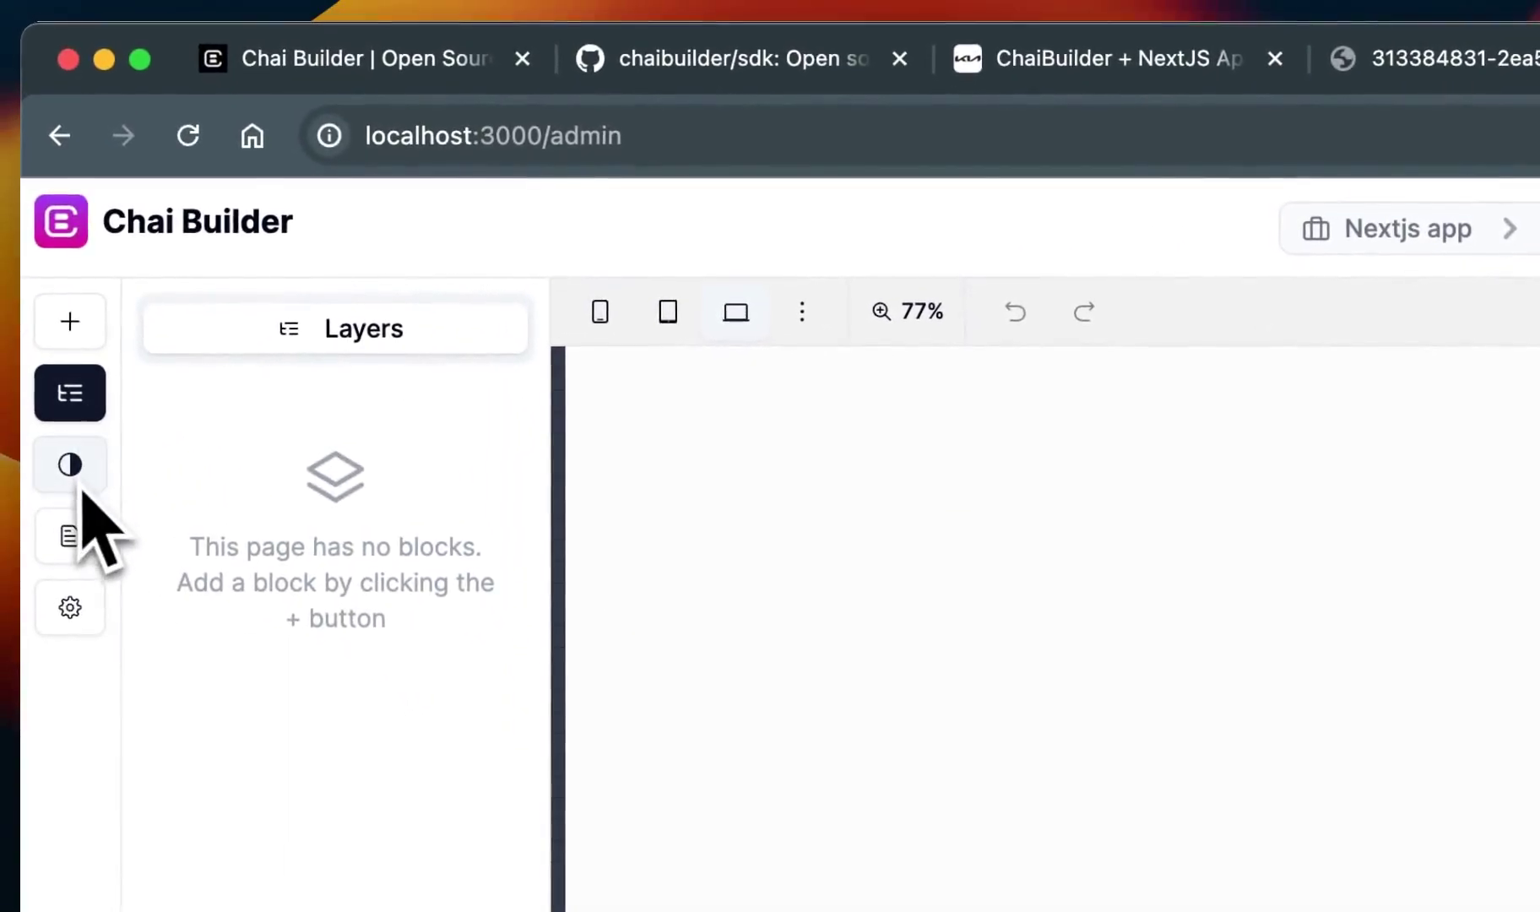
Step: Show the admin studio's page list, view the Add Page form and dismiss it without creating a page
left_click(71, 541)
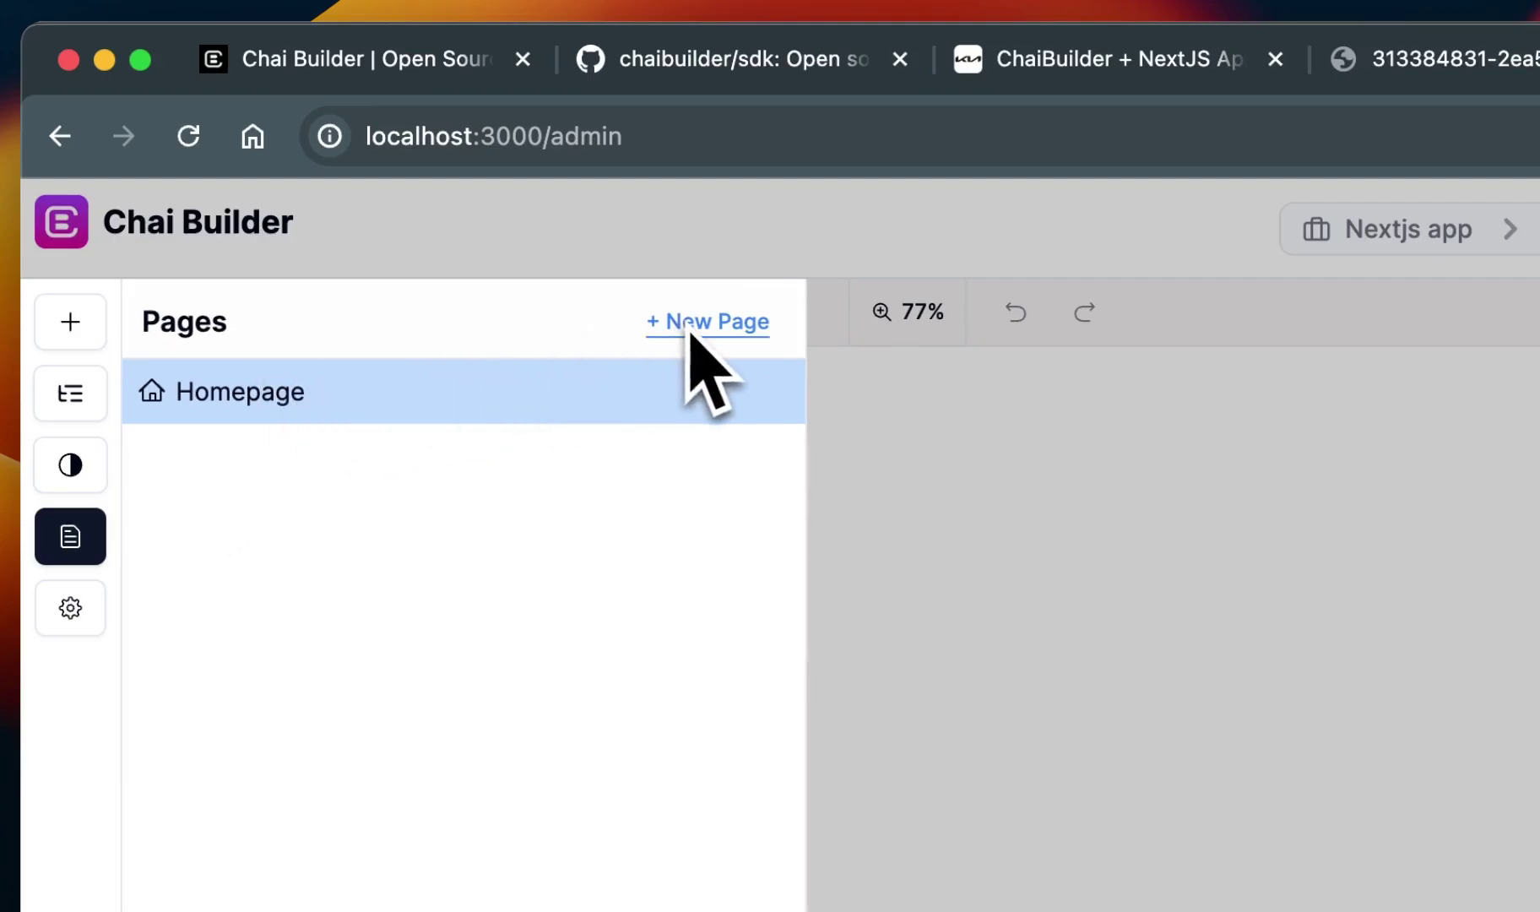
left_click(711, 325)
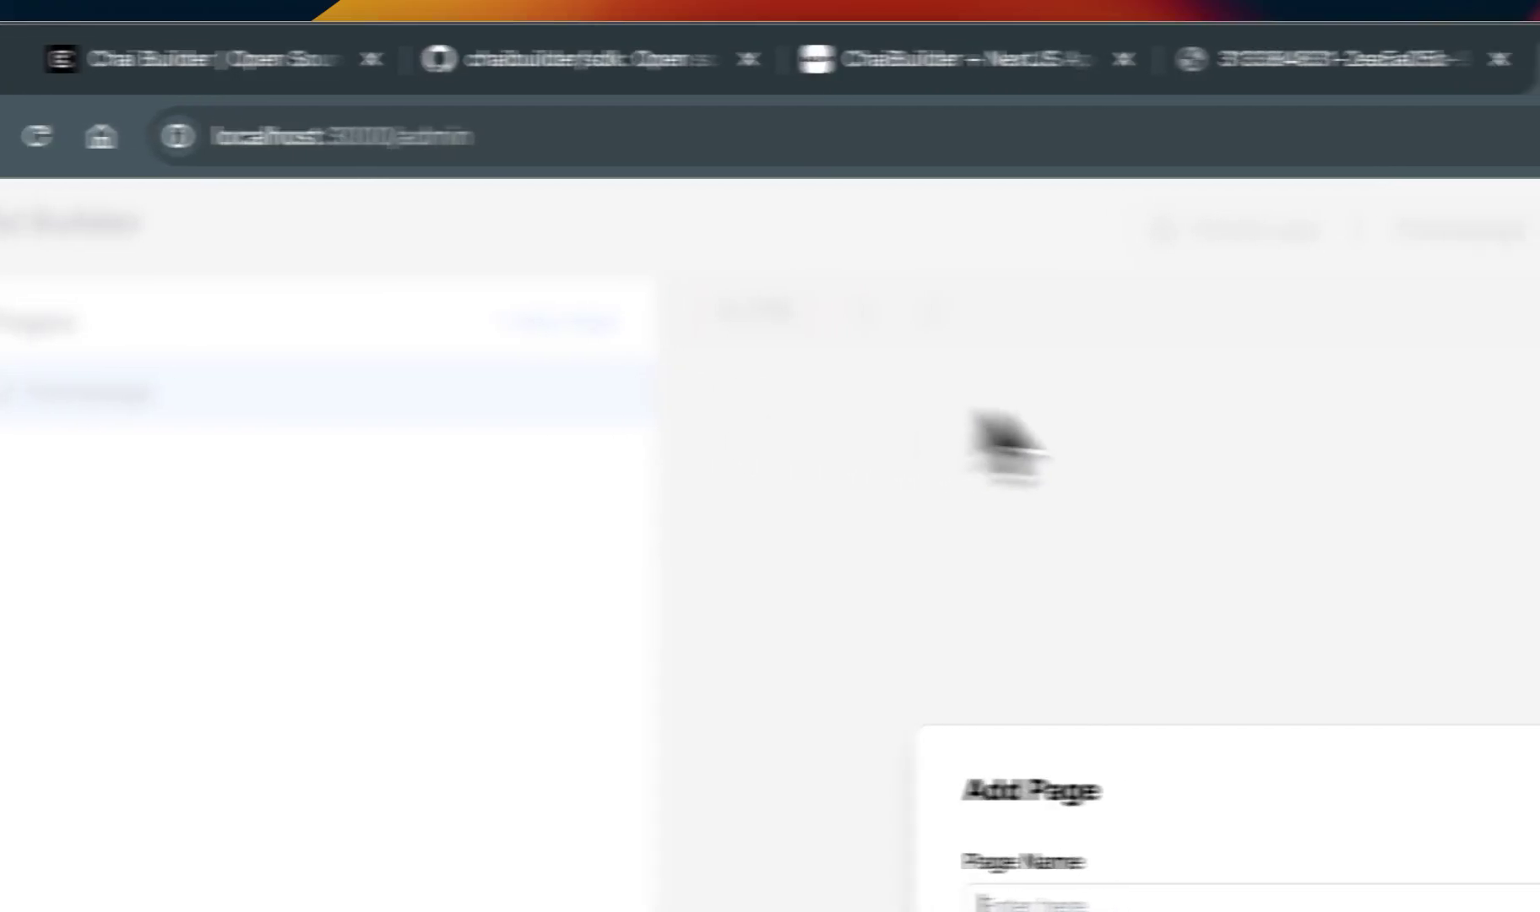
left_click(1136, 426)
Step: View the Homepage's page details, including its slug and SEO fields, and close them
mouse_move(774, 392)
left_click(771, 208)
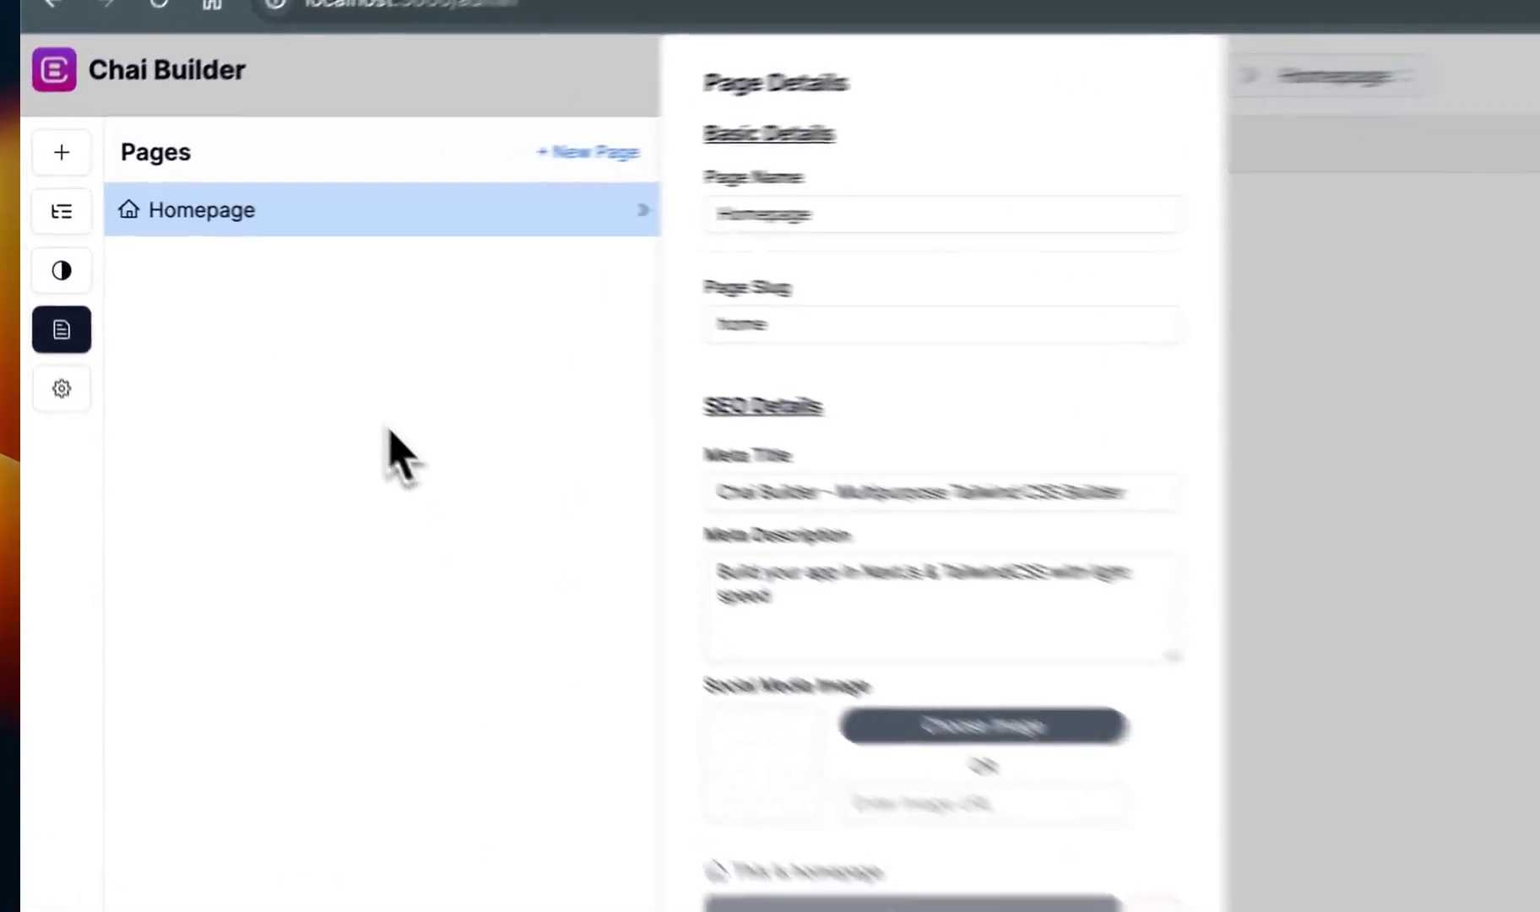
left_click(241, 342)
Step: View the general and SEO sections of the website settings, and close the settings
left_click(44, 315)
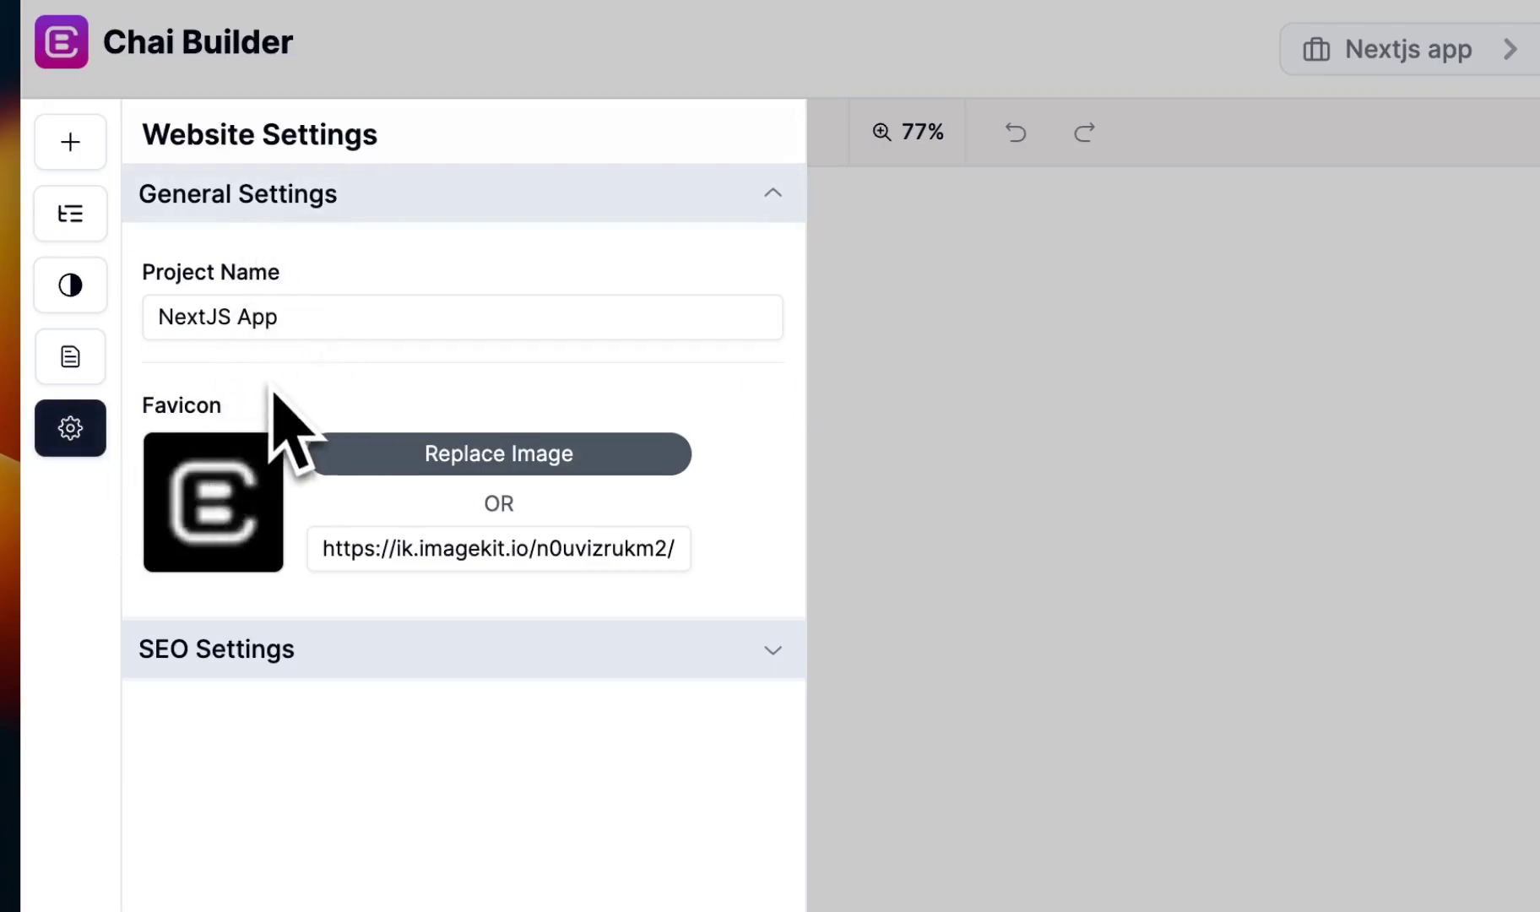
left_click(306, 648)
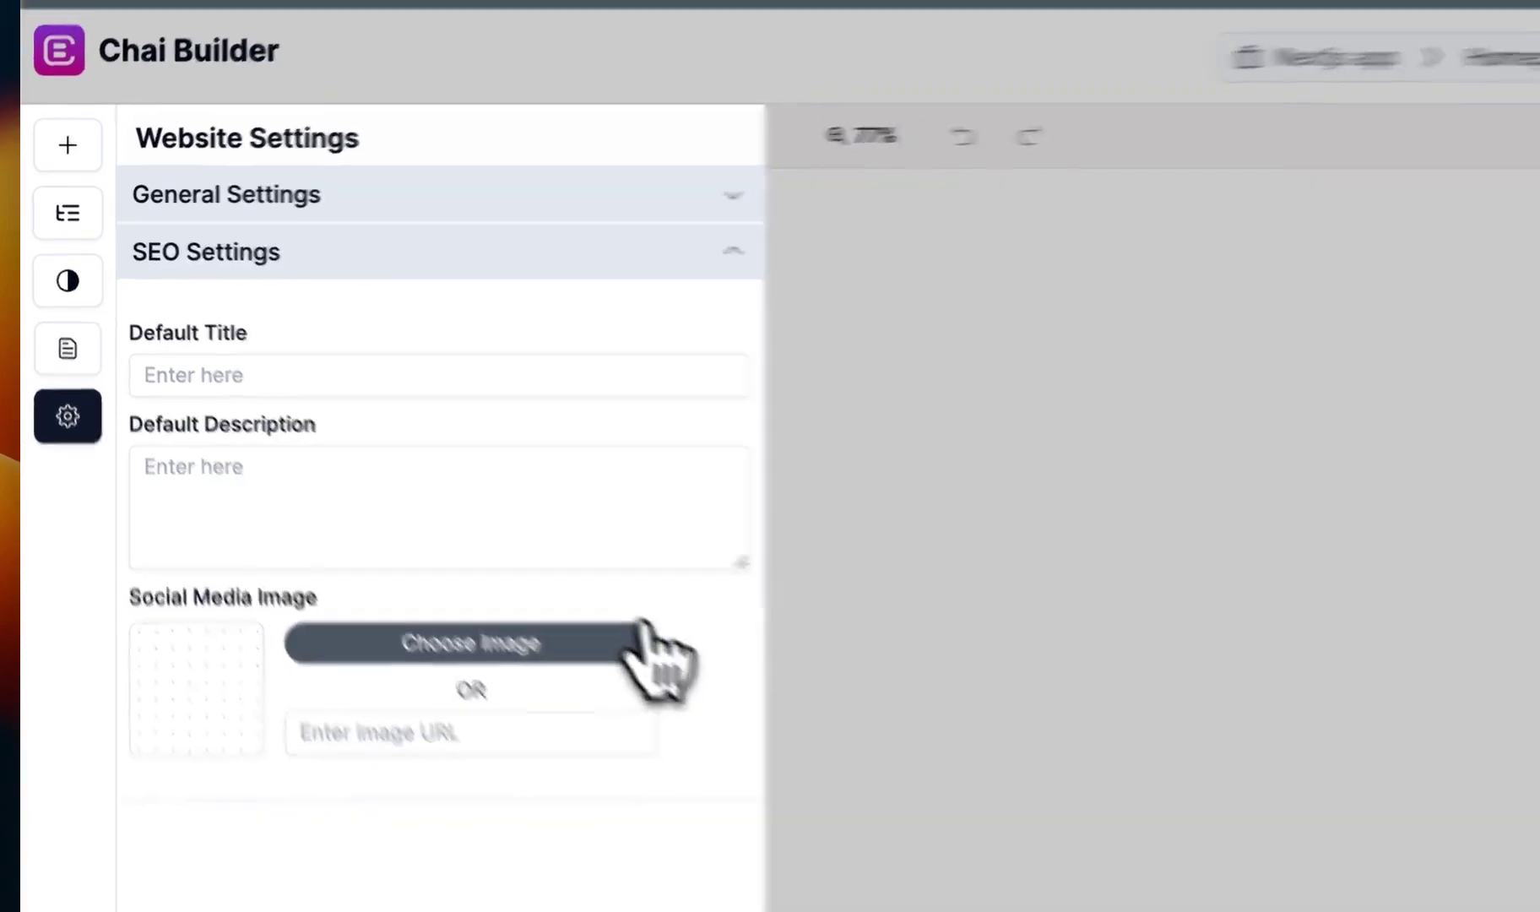
left_click(583, 412)
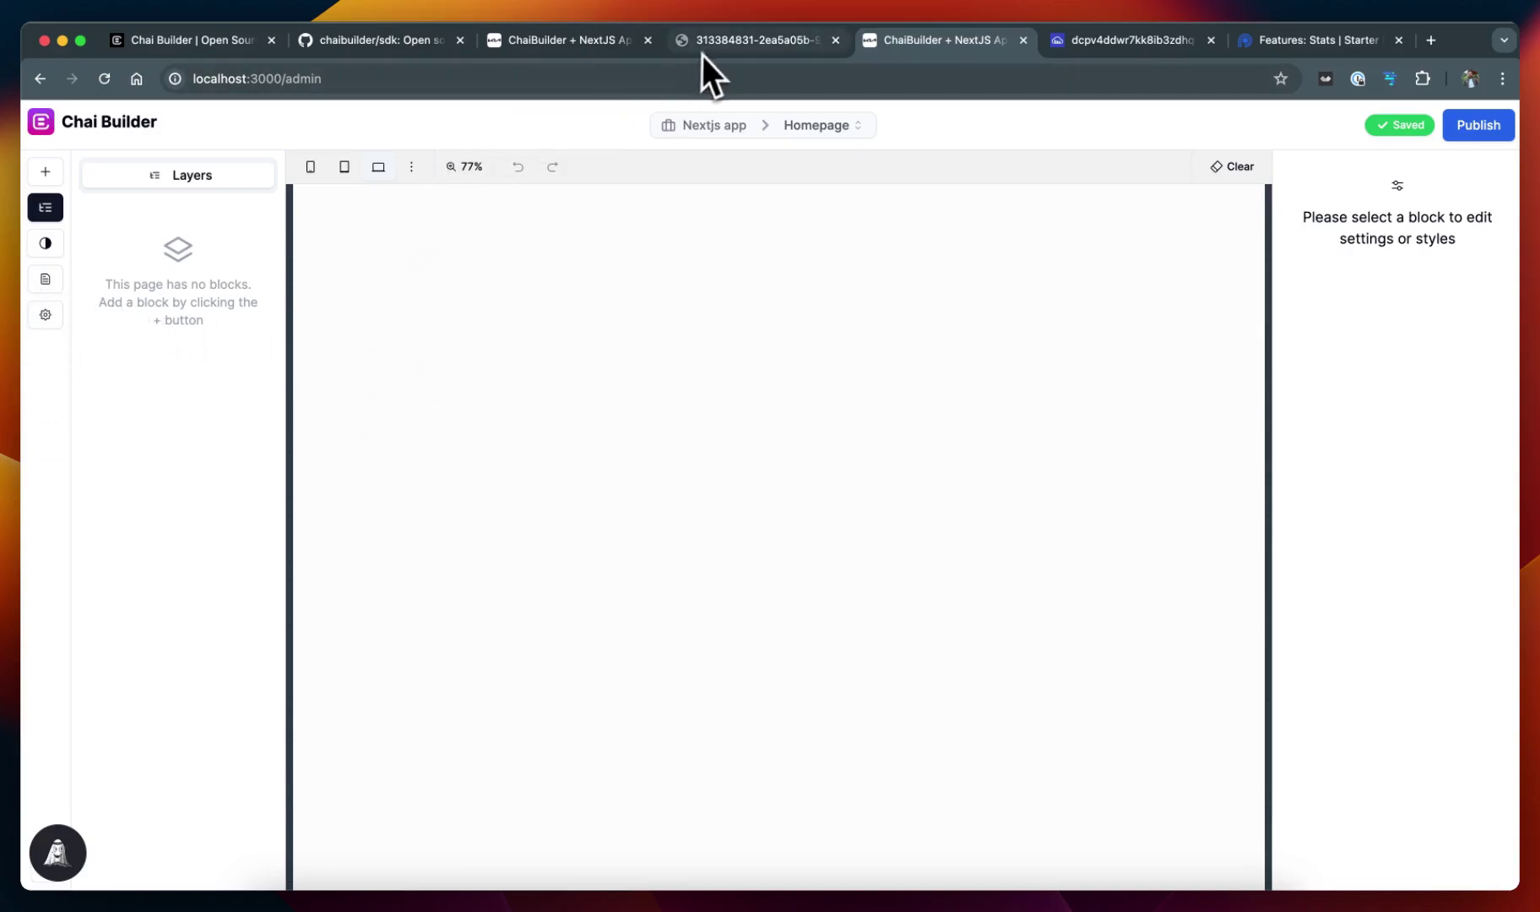
Step: Compare the admin's top bar, including its project name, page switcher and publish control, with the top bar of the localhost:3000/editor page
left_click(553, 42)
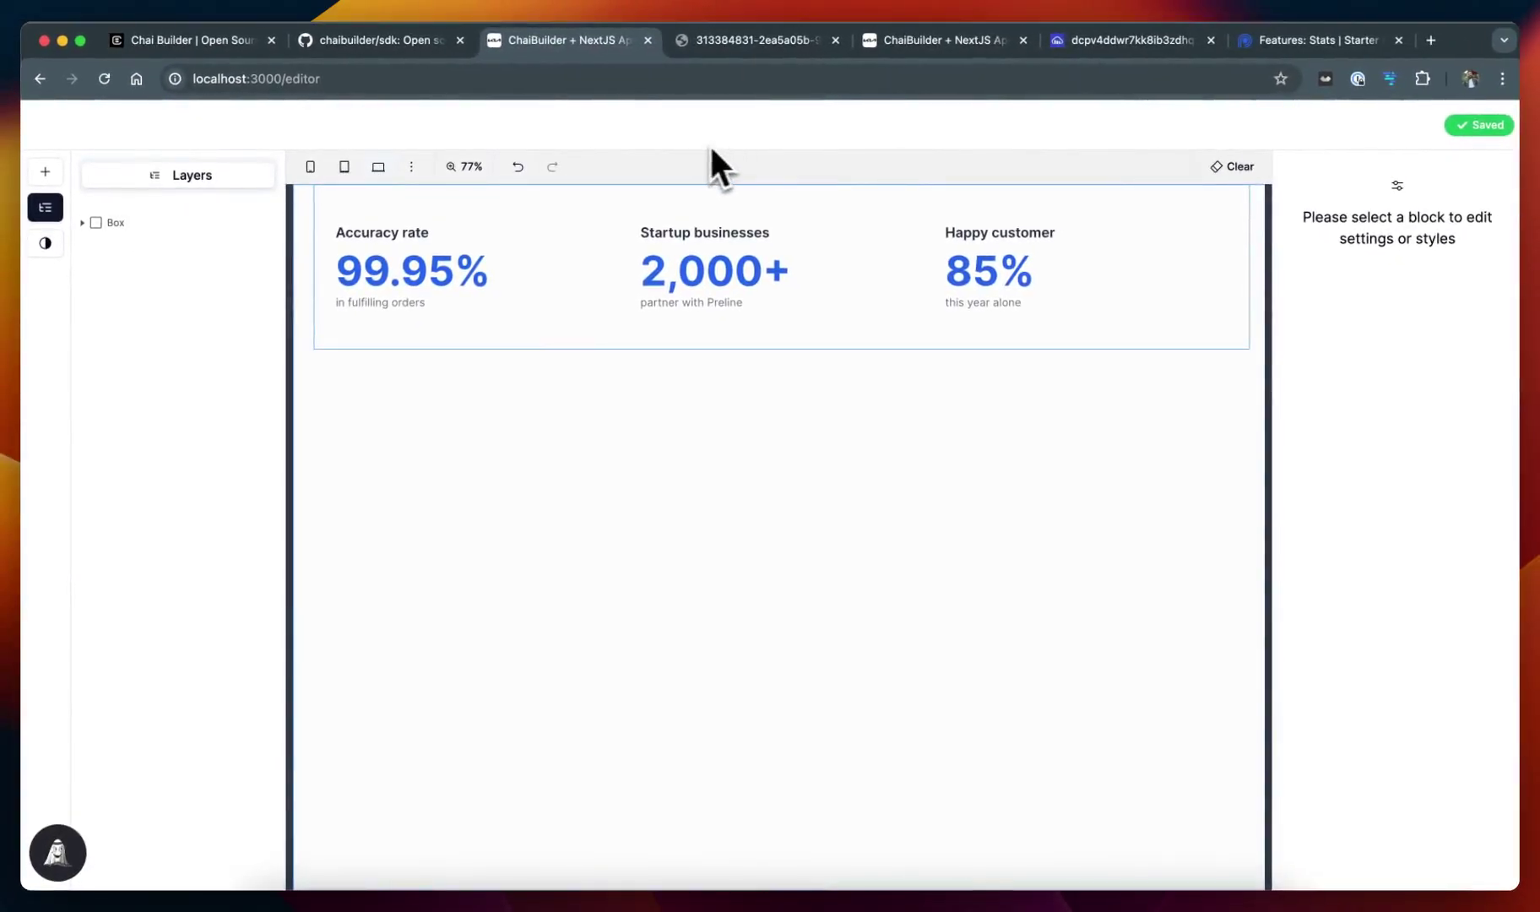
left_click(908, 42)
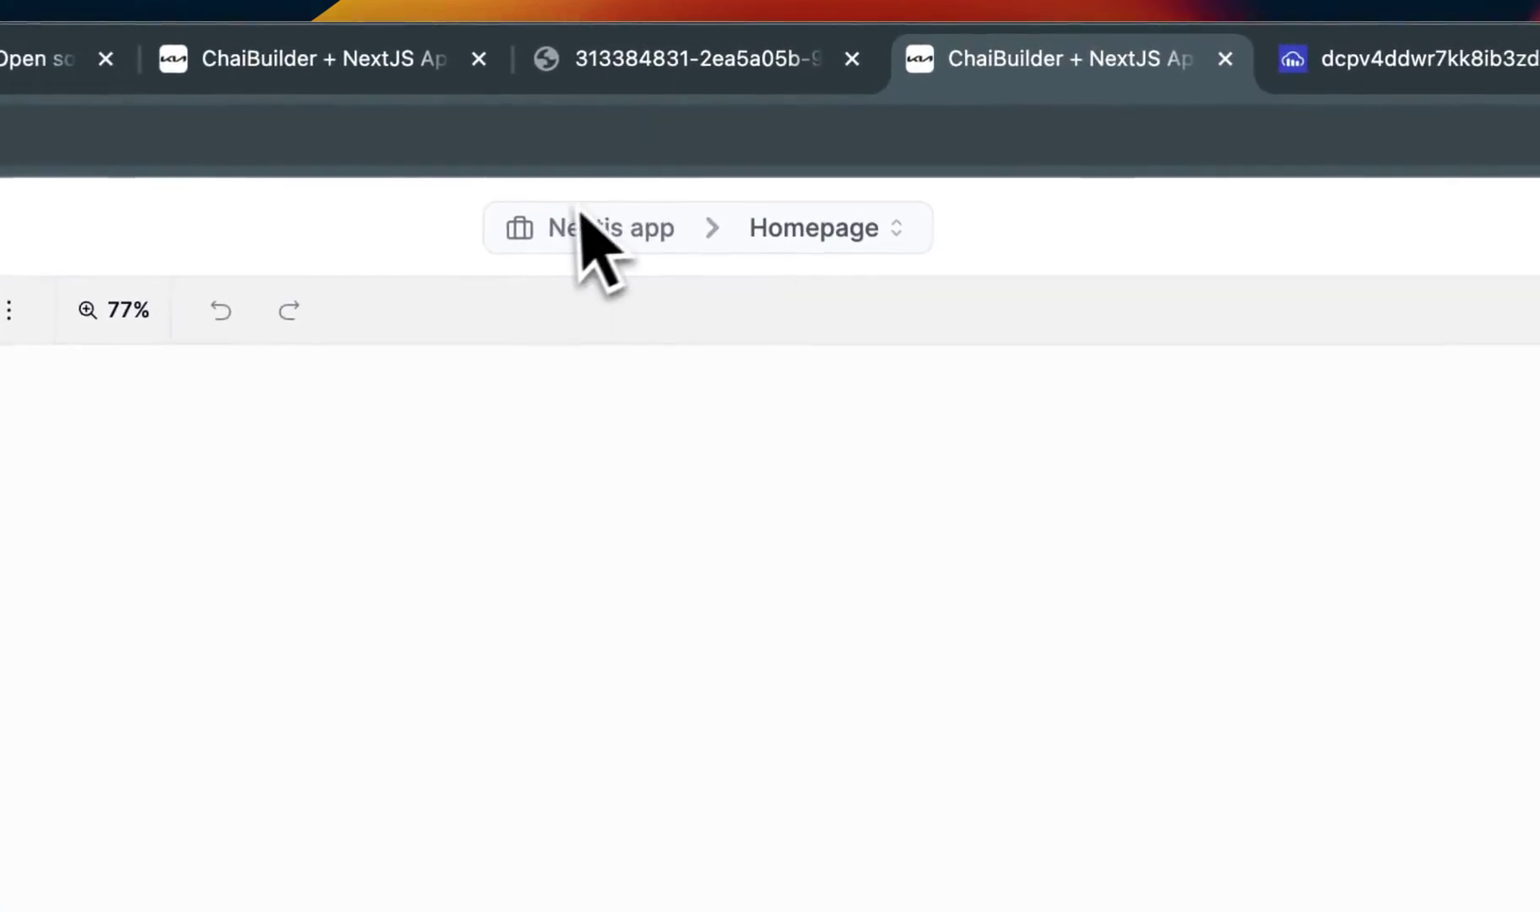
left_click_drag(551, 234, 679, 230)
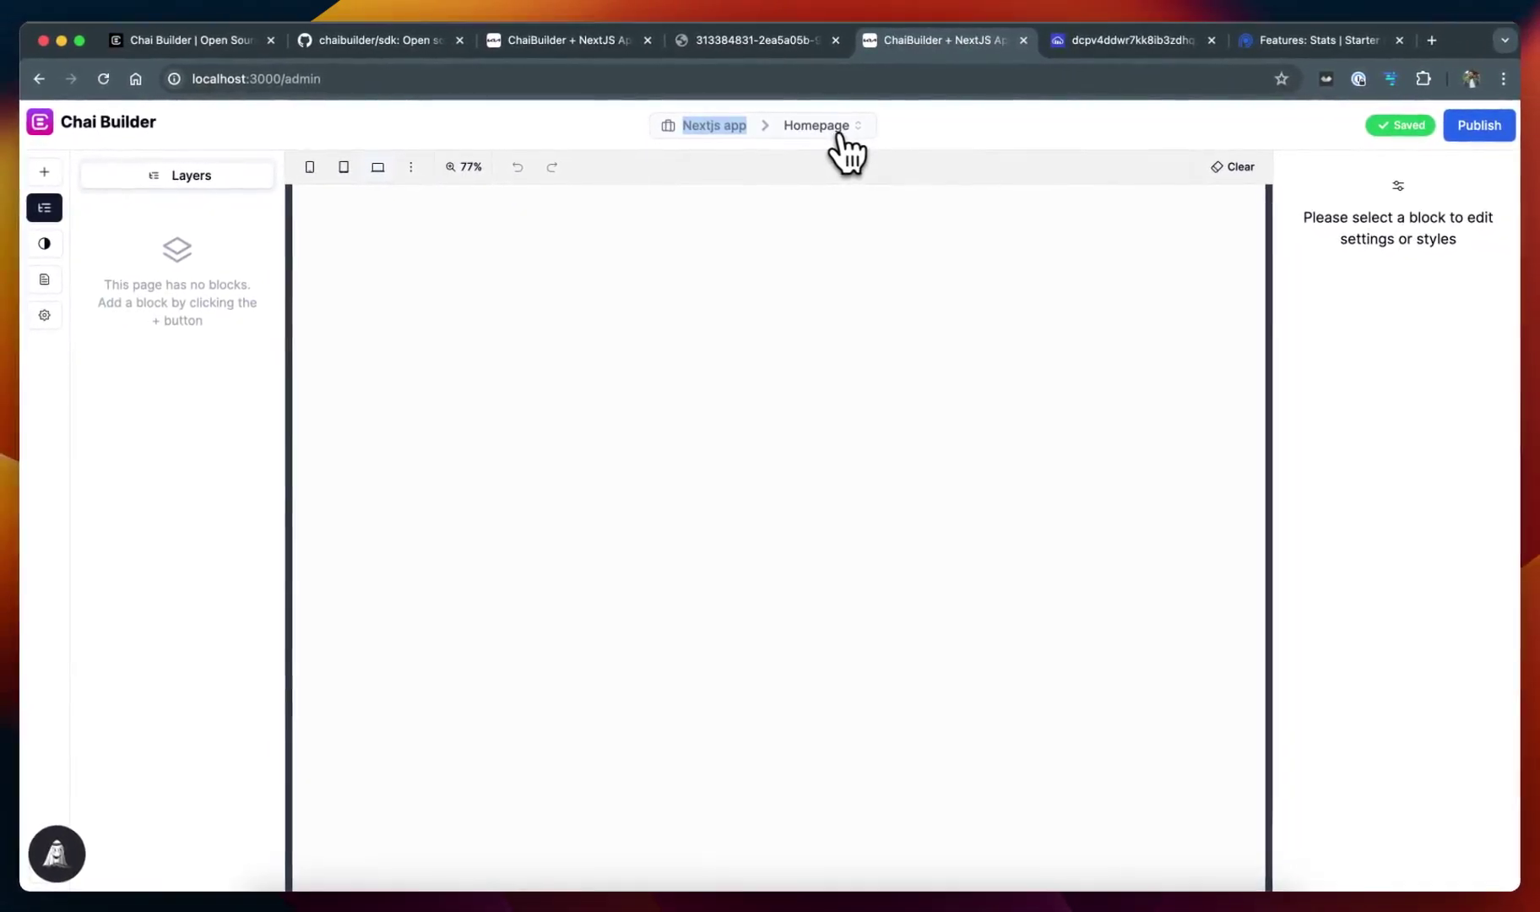
left_click(836, 129)
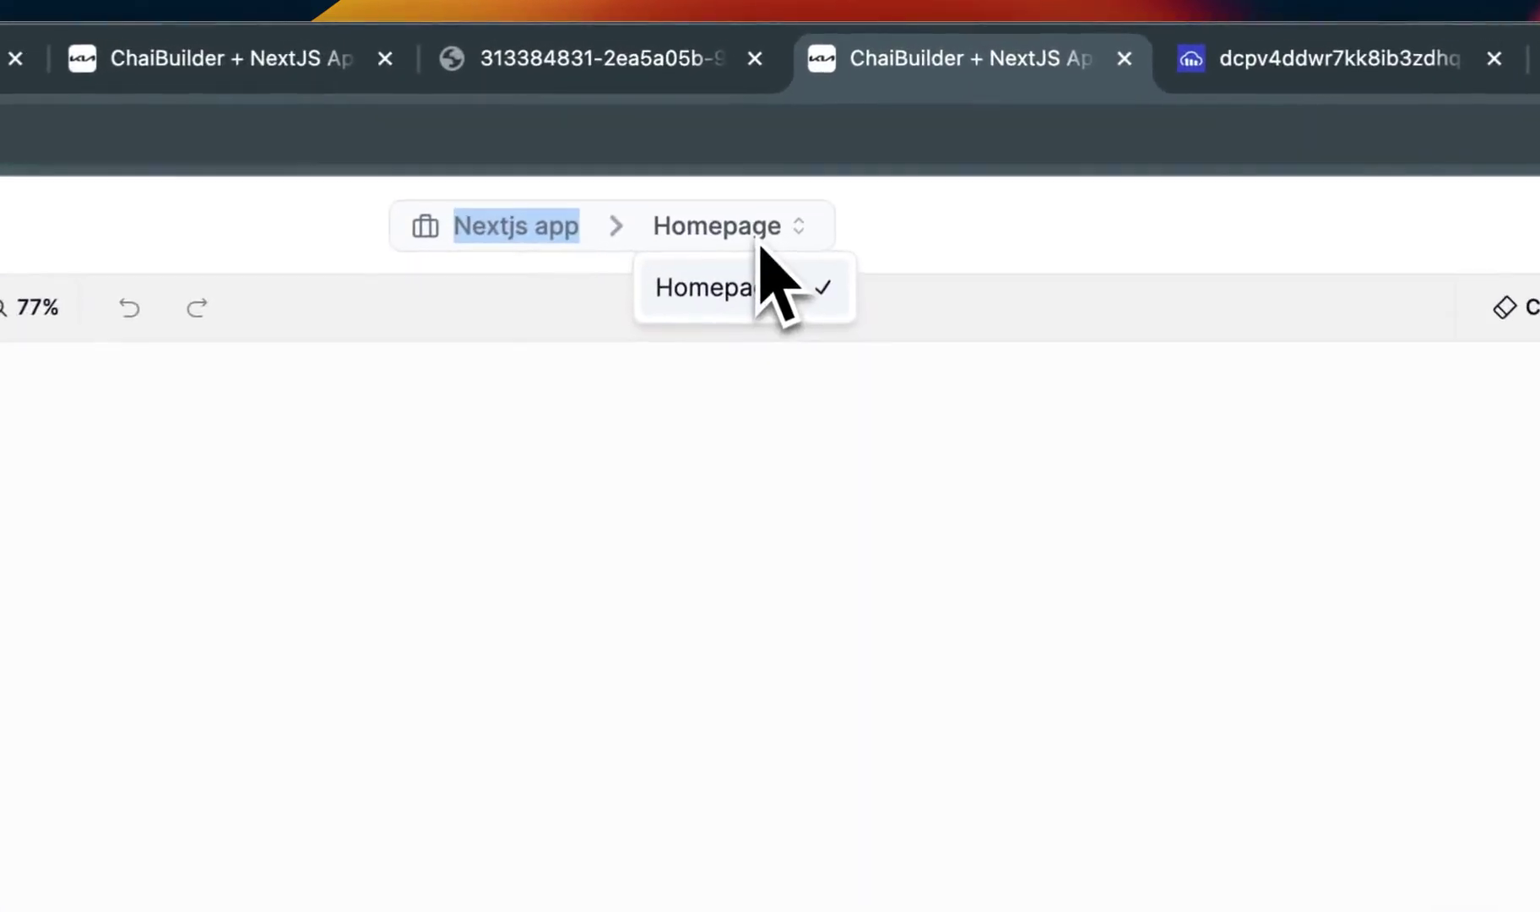
left_click(893, 133)
left_click(719, 252)
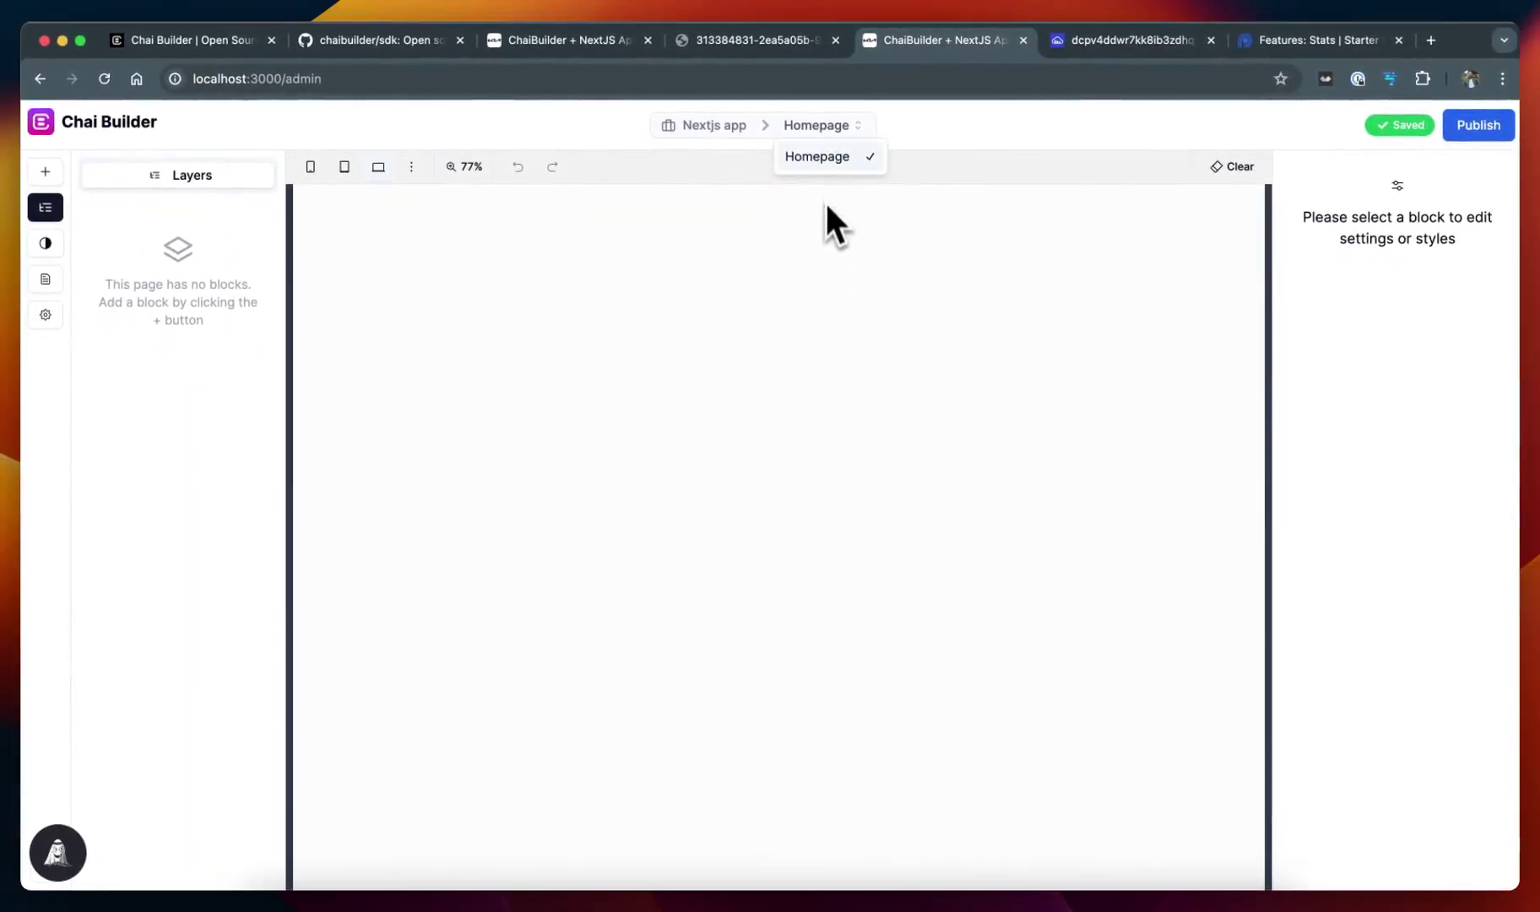
left_click(927, 156)
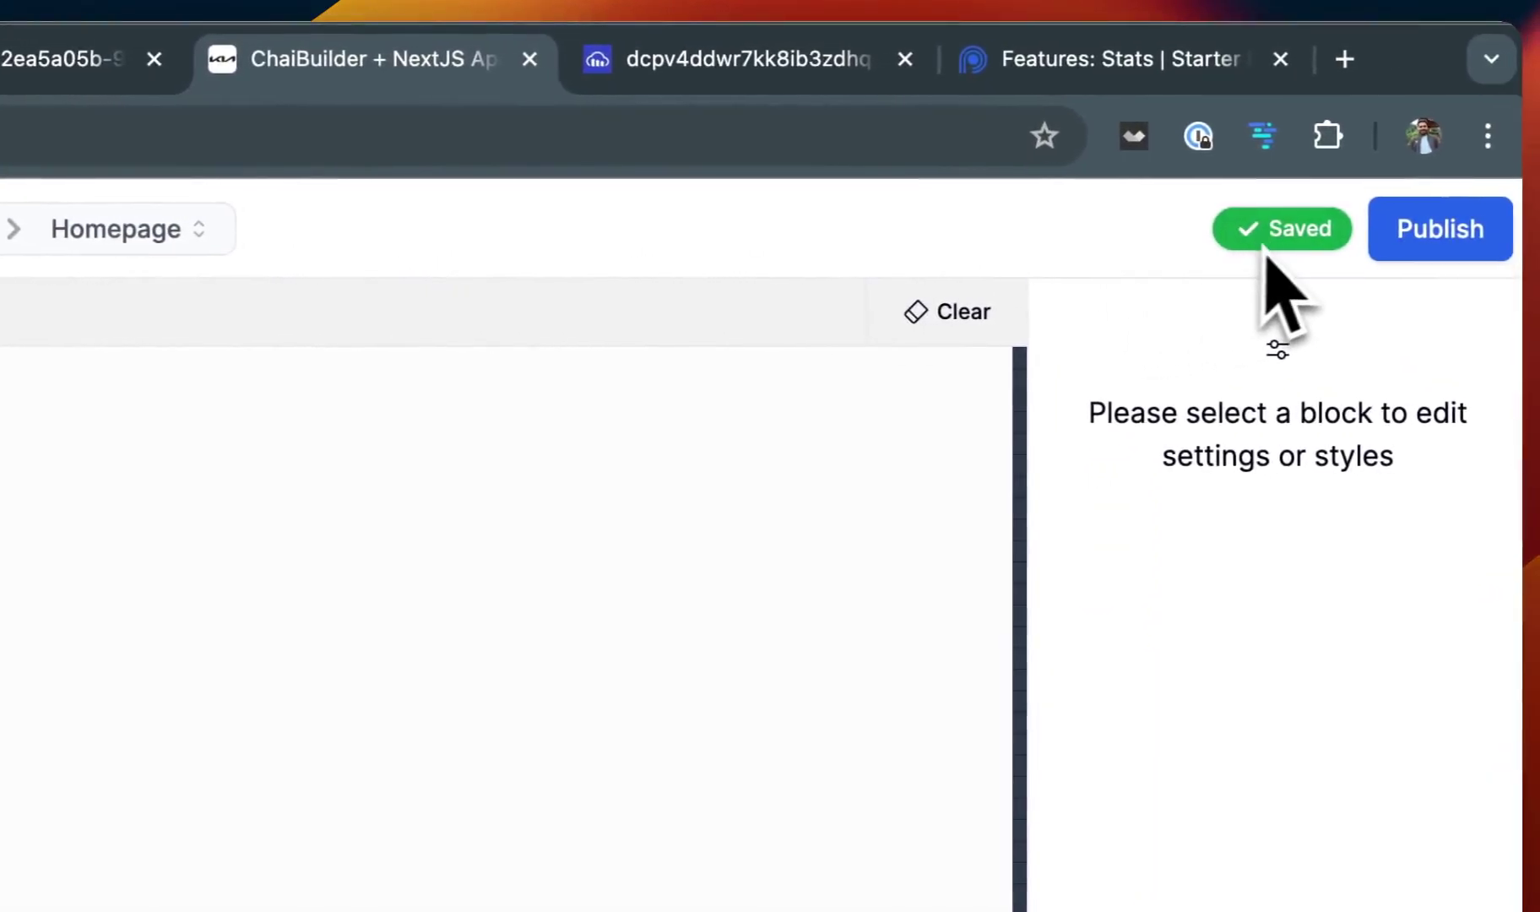
left_click(404, 60)
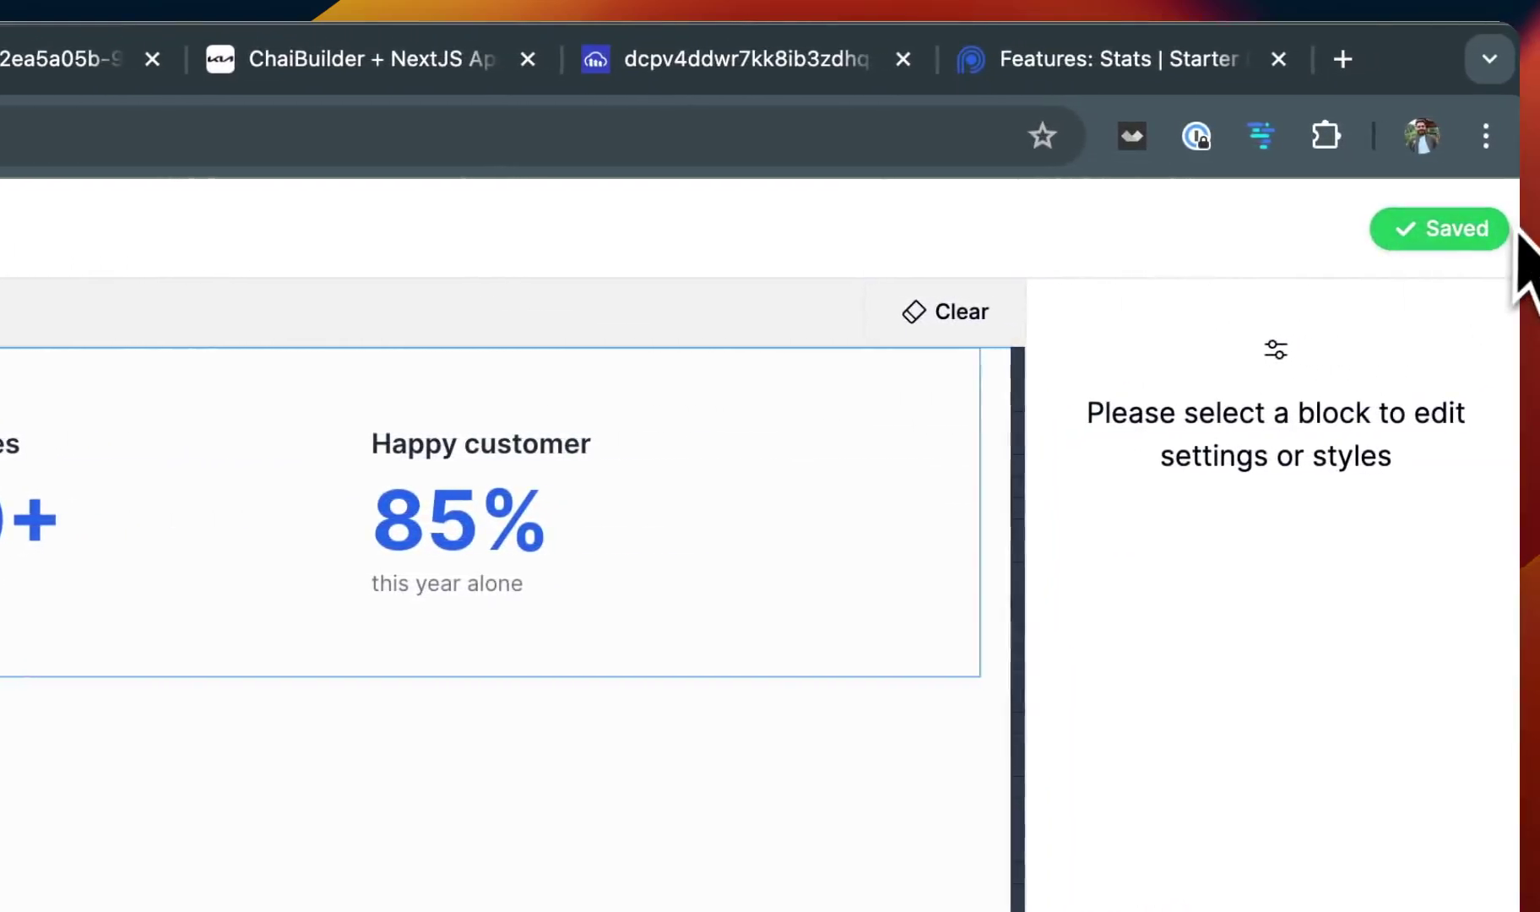
left_click(596, 57)
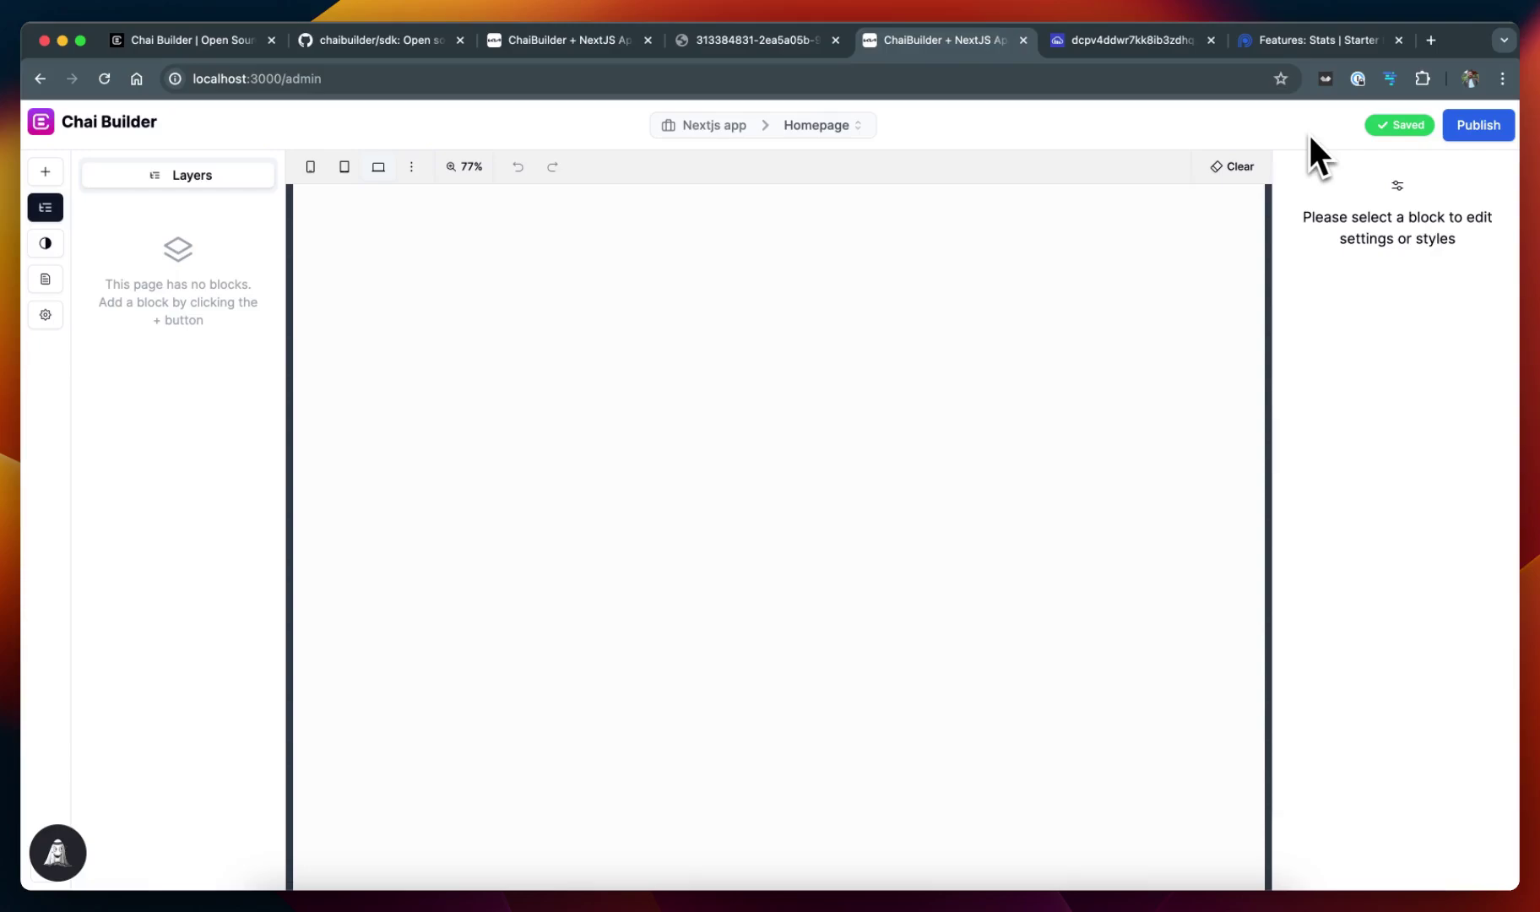
Step: Copy the HTML of the Simple 3-cols with Primary Color stats example and return to the localhost:3000/admin page
left_click(1282, 49)
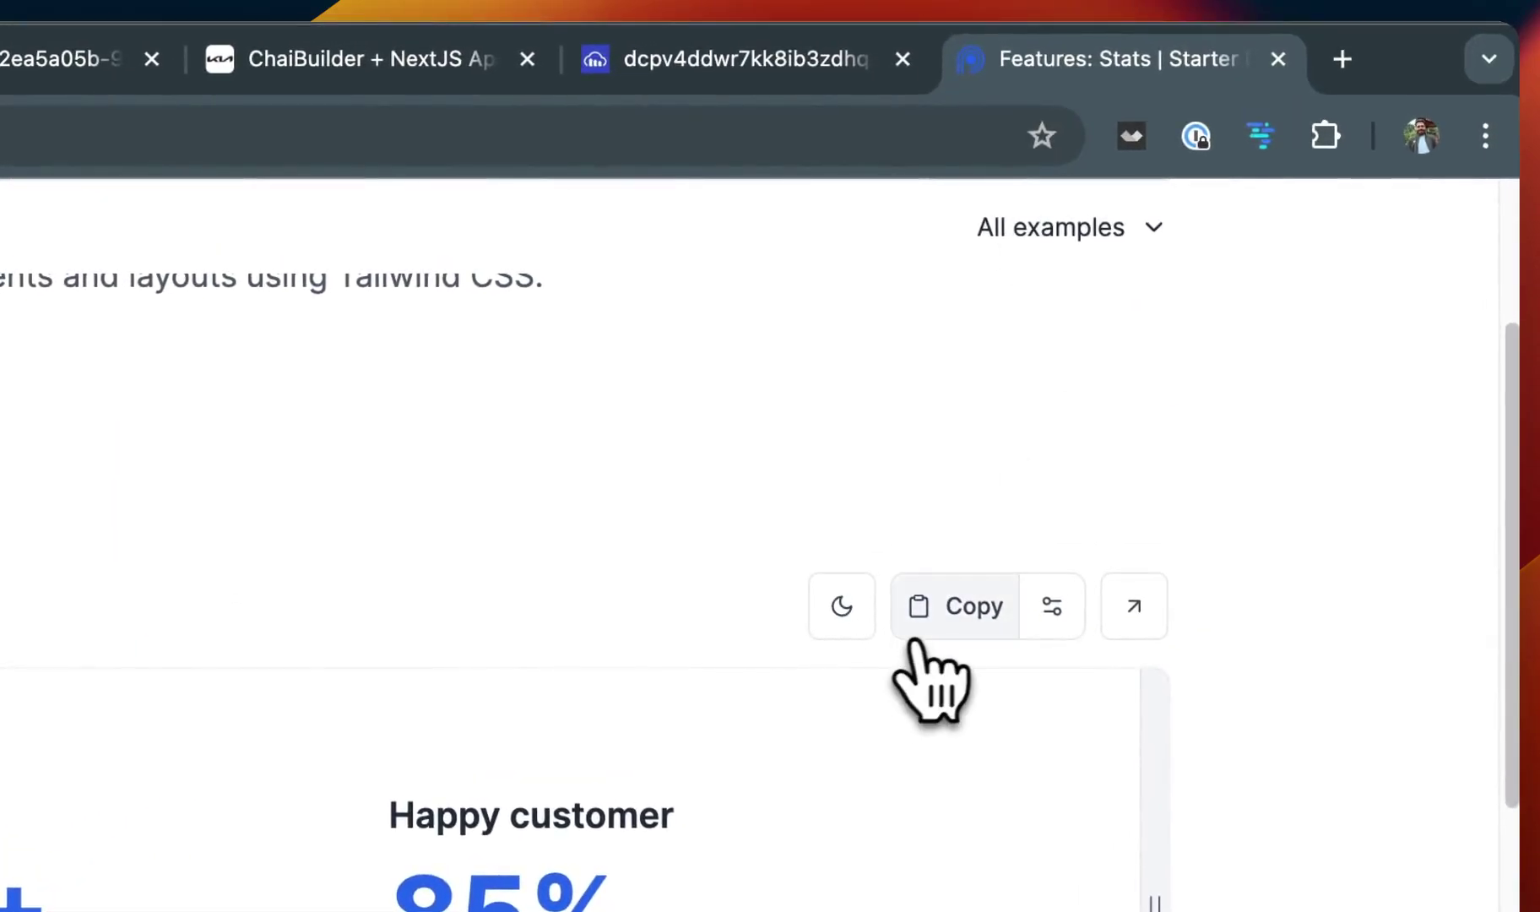
left_click(953, 629)
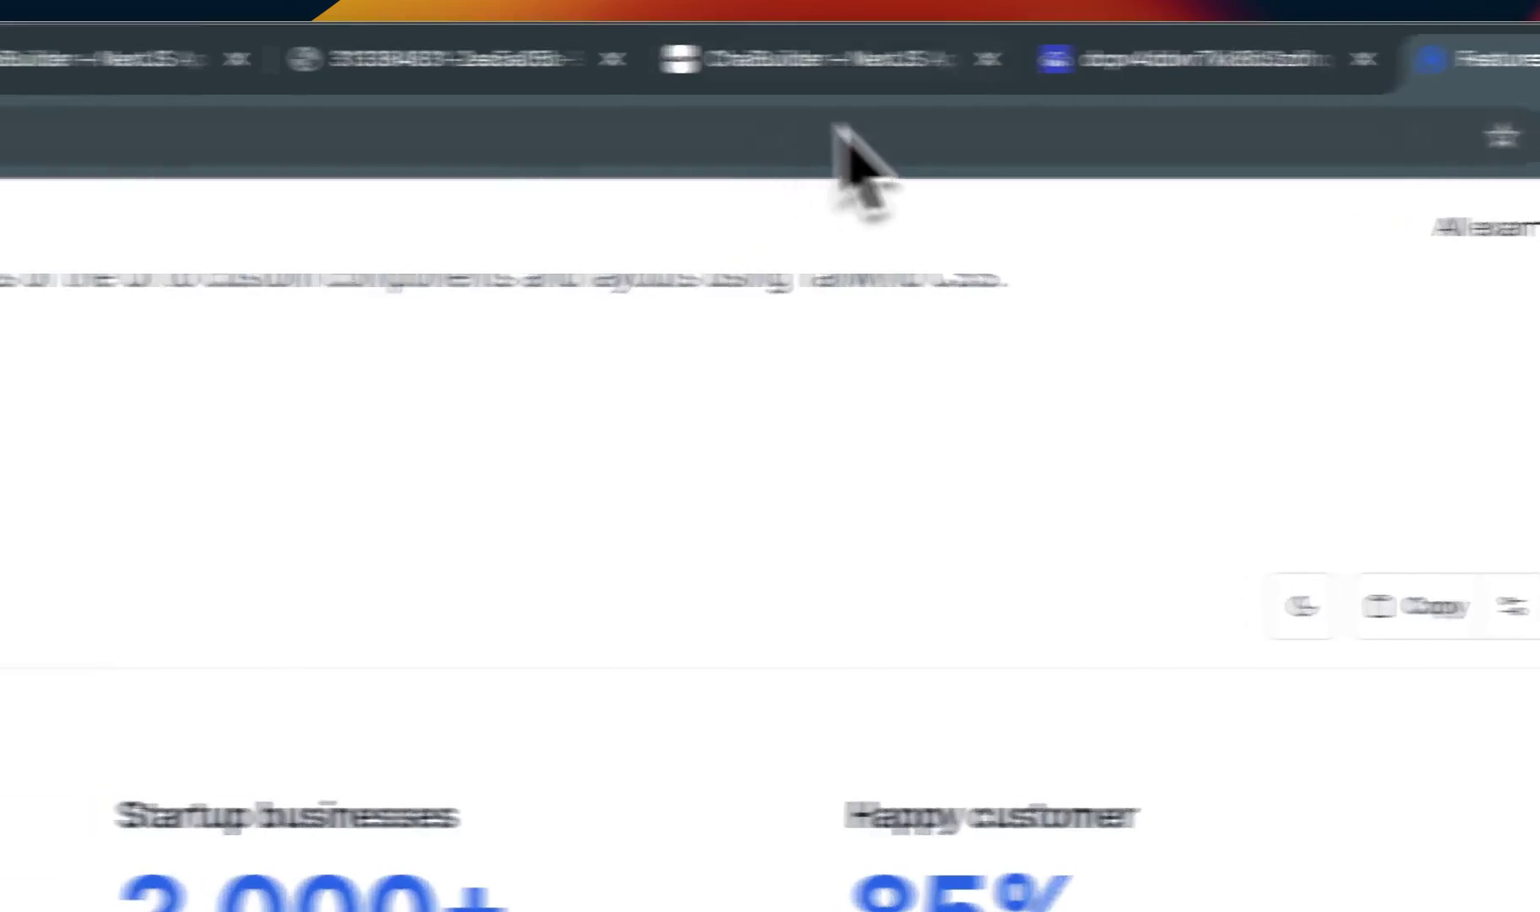
left_click(596, 58)
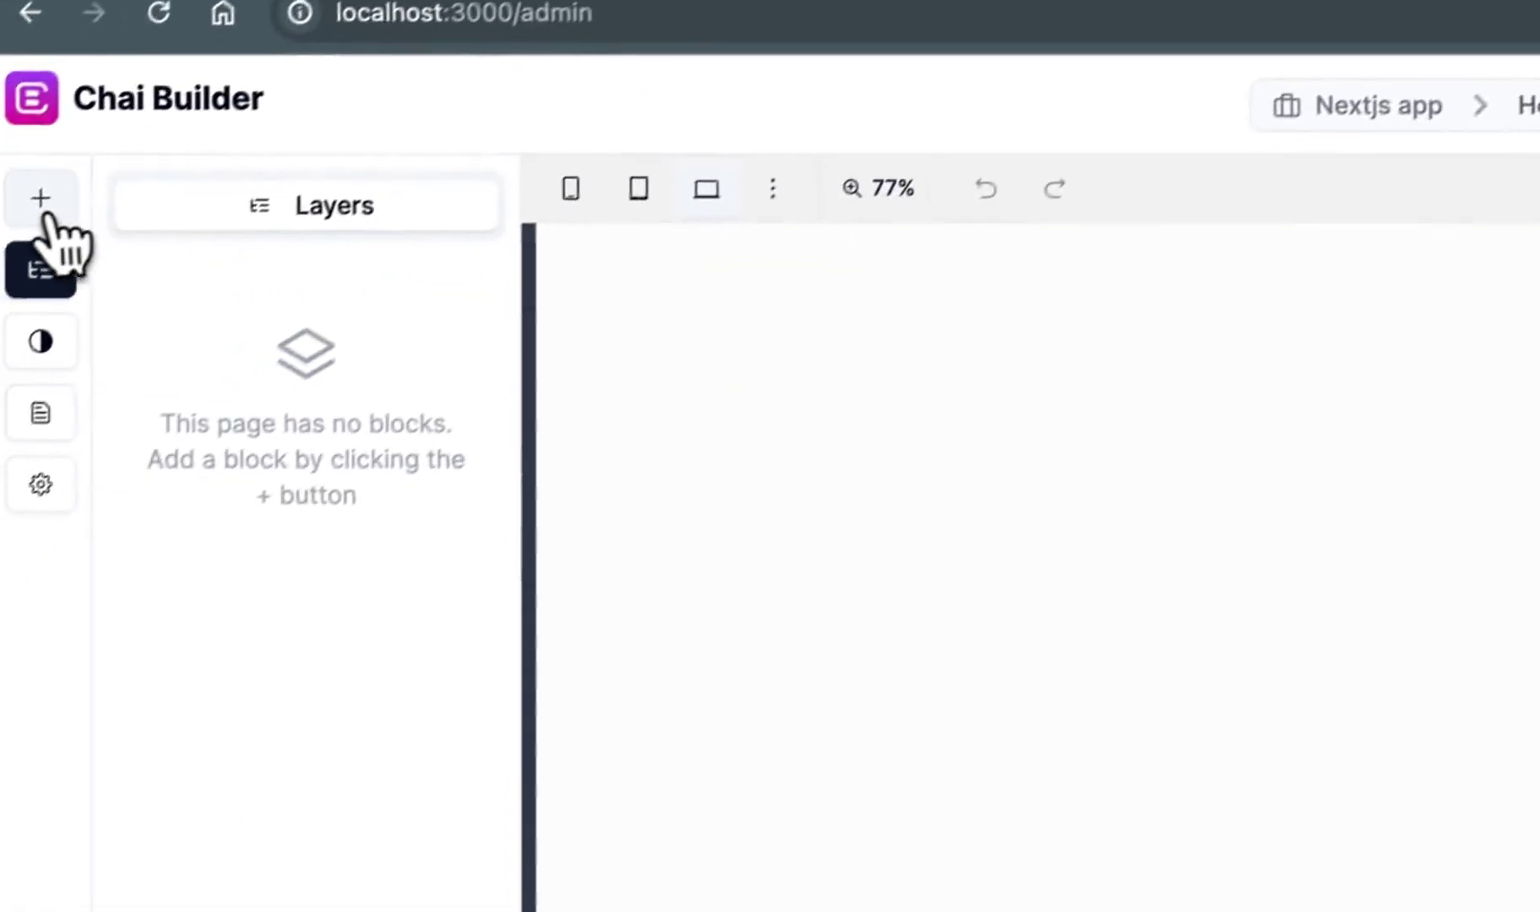
Step: Import the copied Tailwind HTML snippet as blocks on the Homepage and save the page
left_click(42, 207)
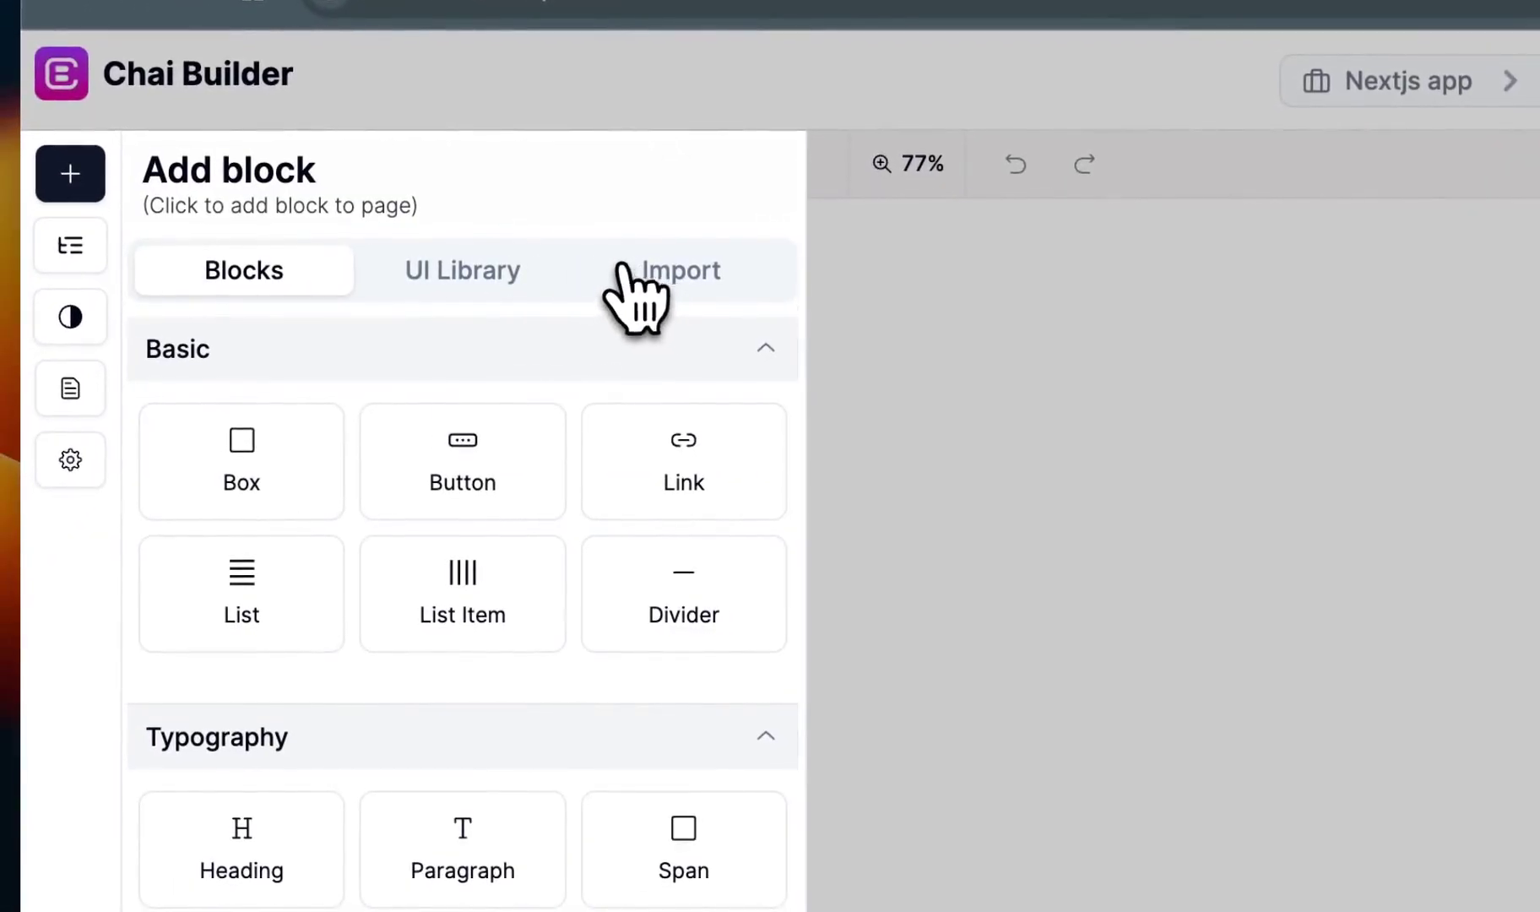
left_click(625, 269)
left_click(446, 671)
key("super+v")
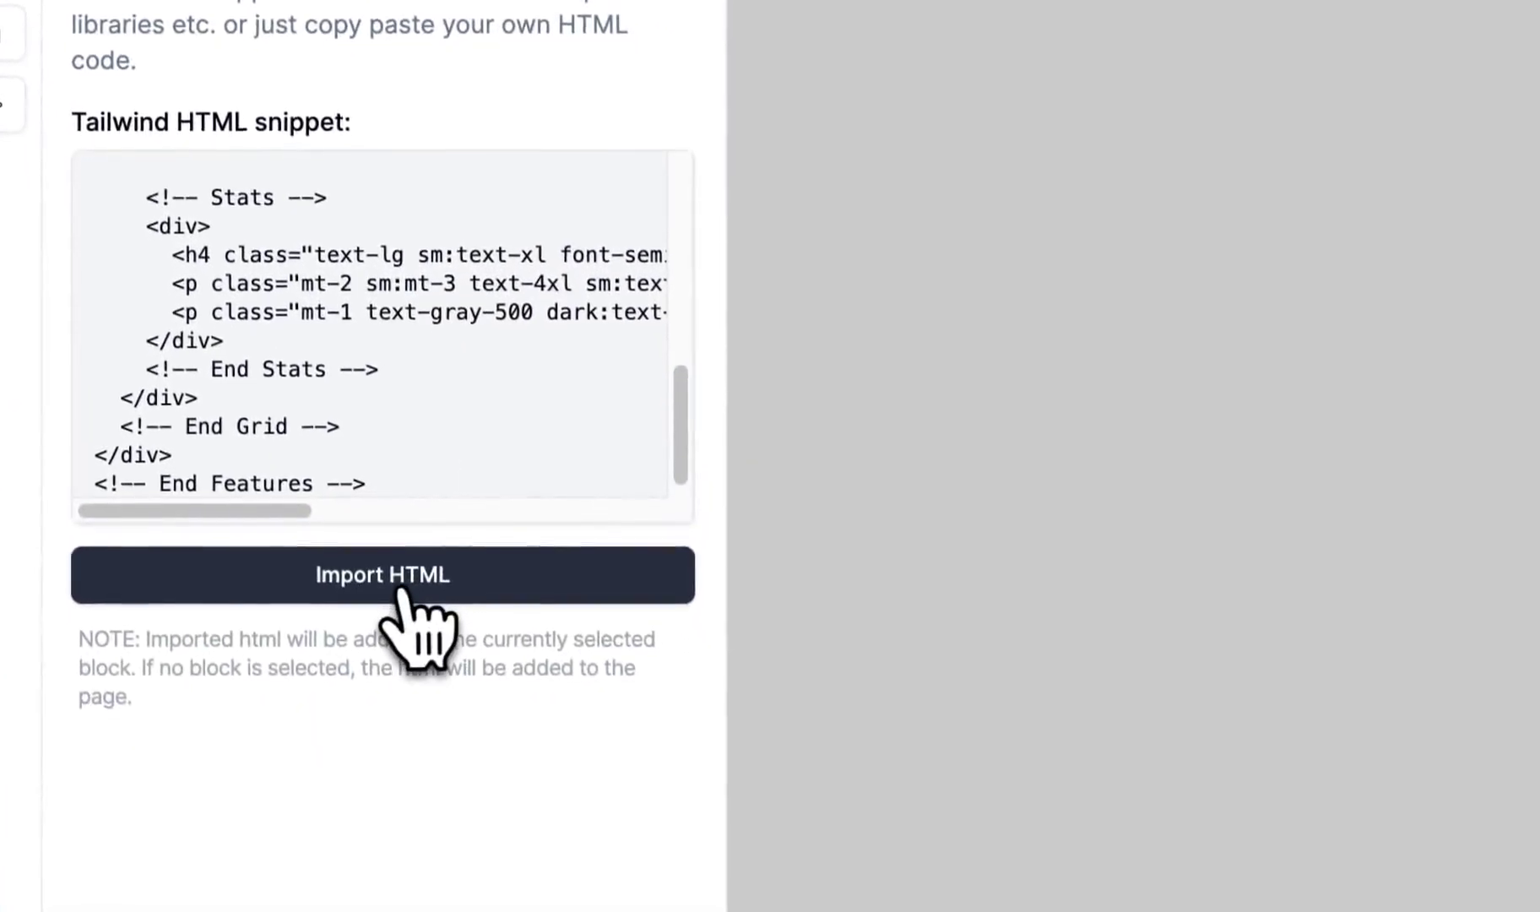
left_click(402, 591)
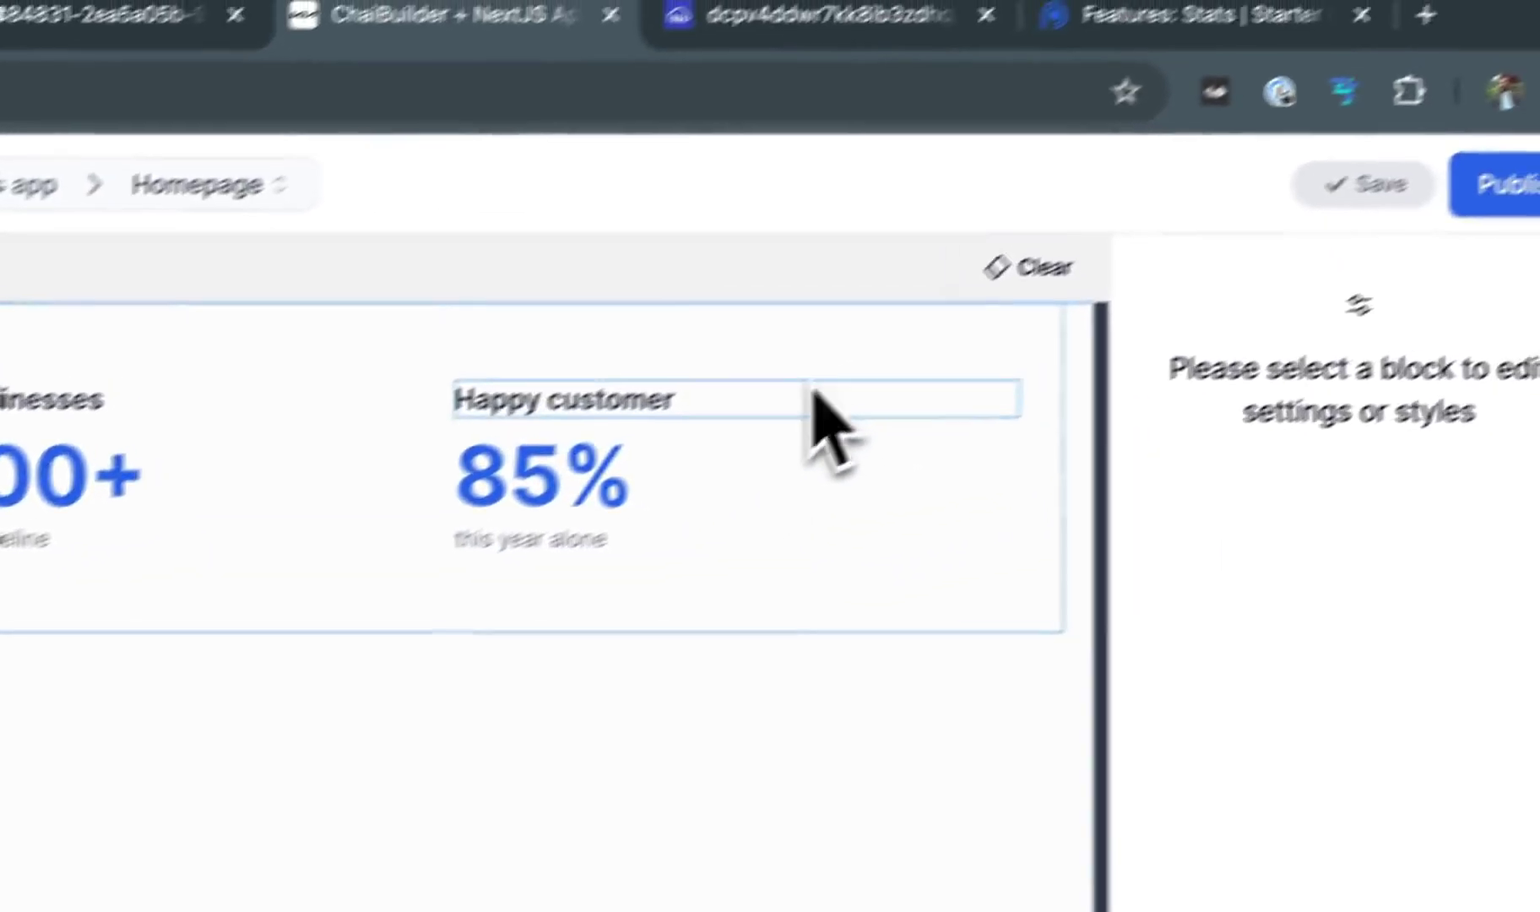
left_click(1351, 195)
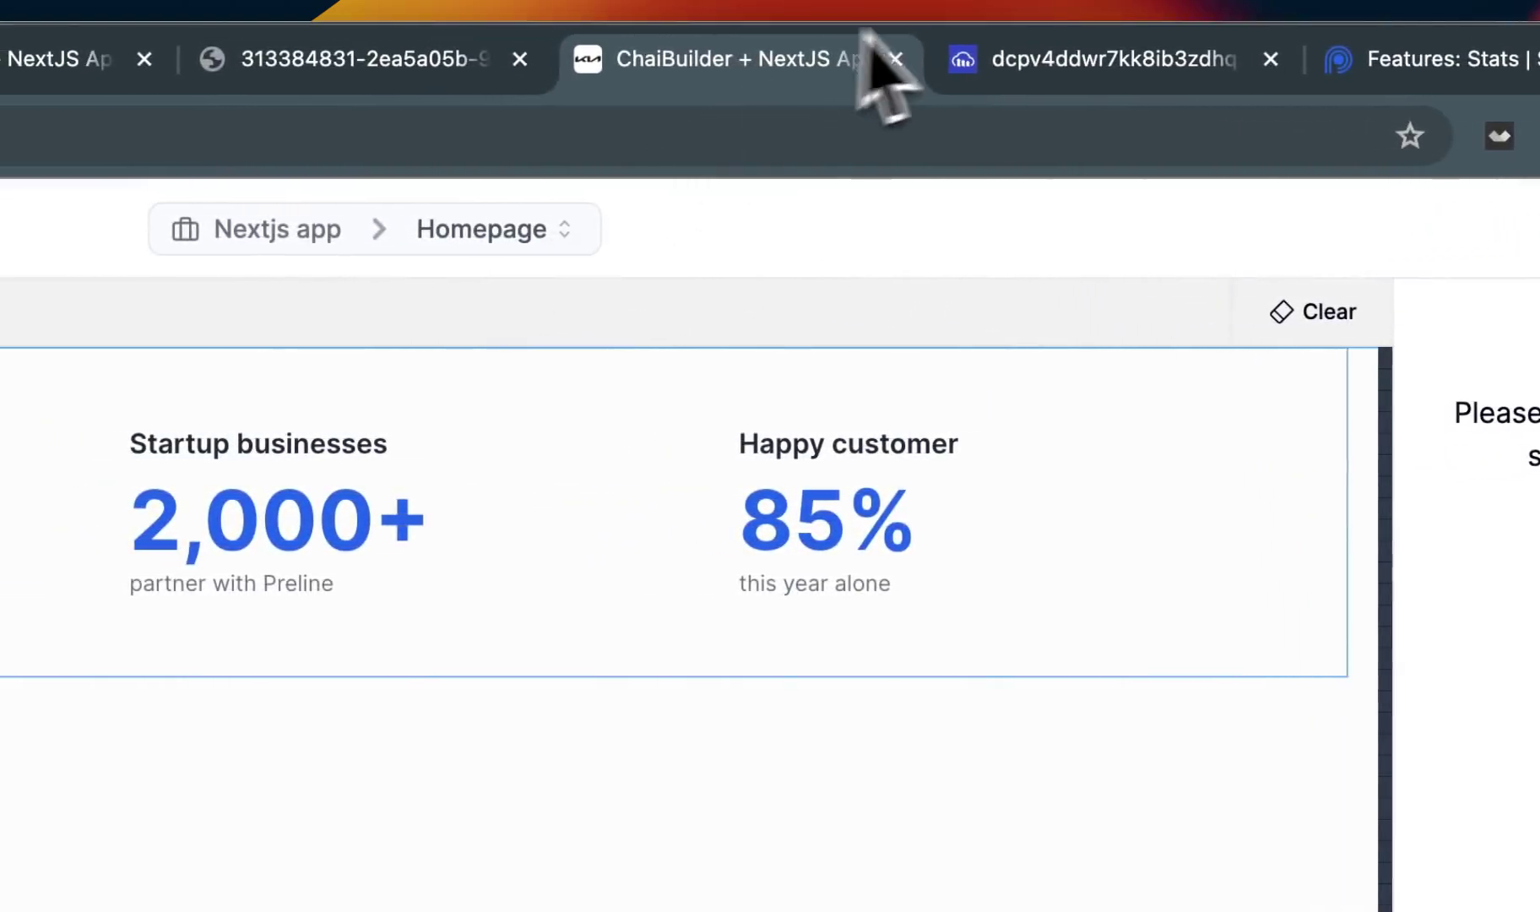
Step: Open localhost:3000 in the browser tab showing the stats examples and view the rendered homepage
left_click(1081, 60)
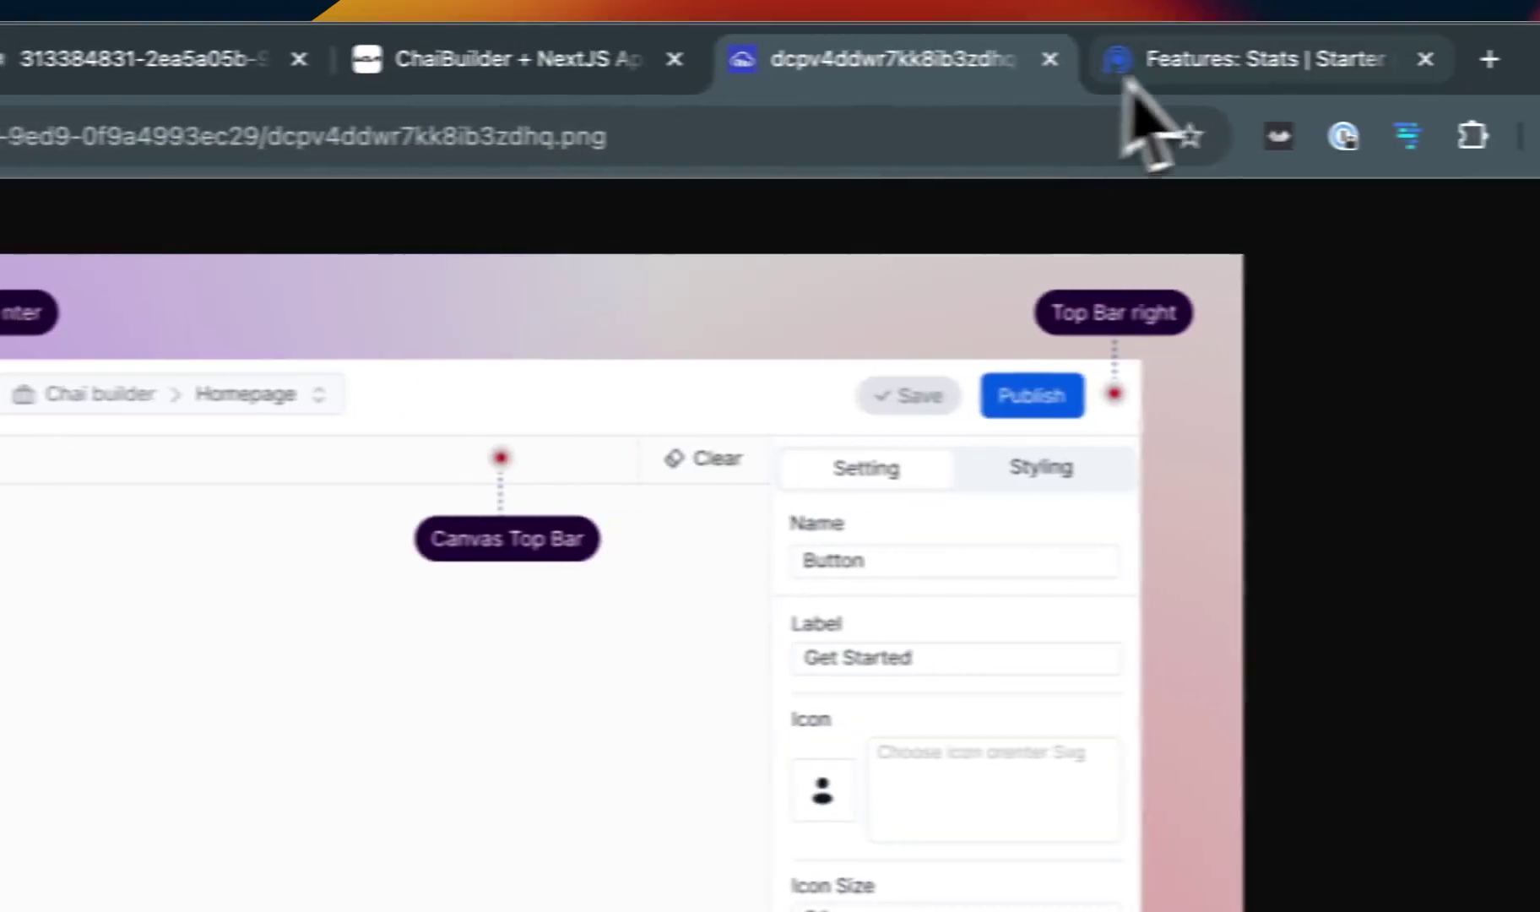
left_click(1127, 76)
left_click(873, 161)
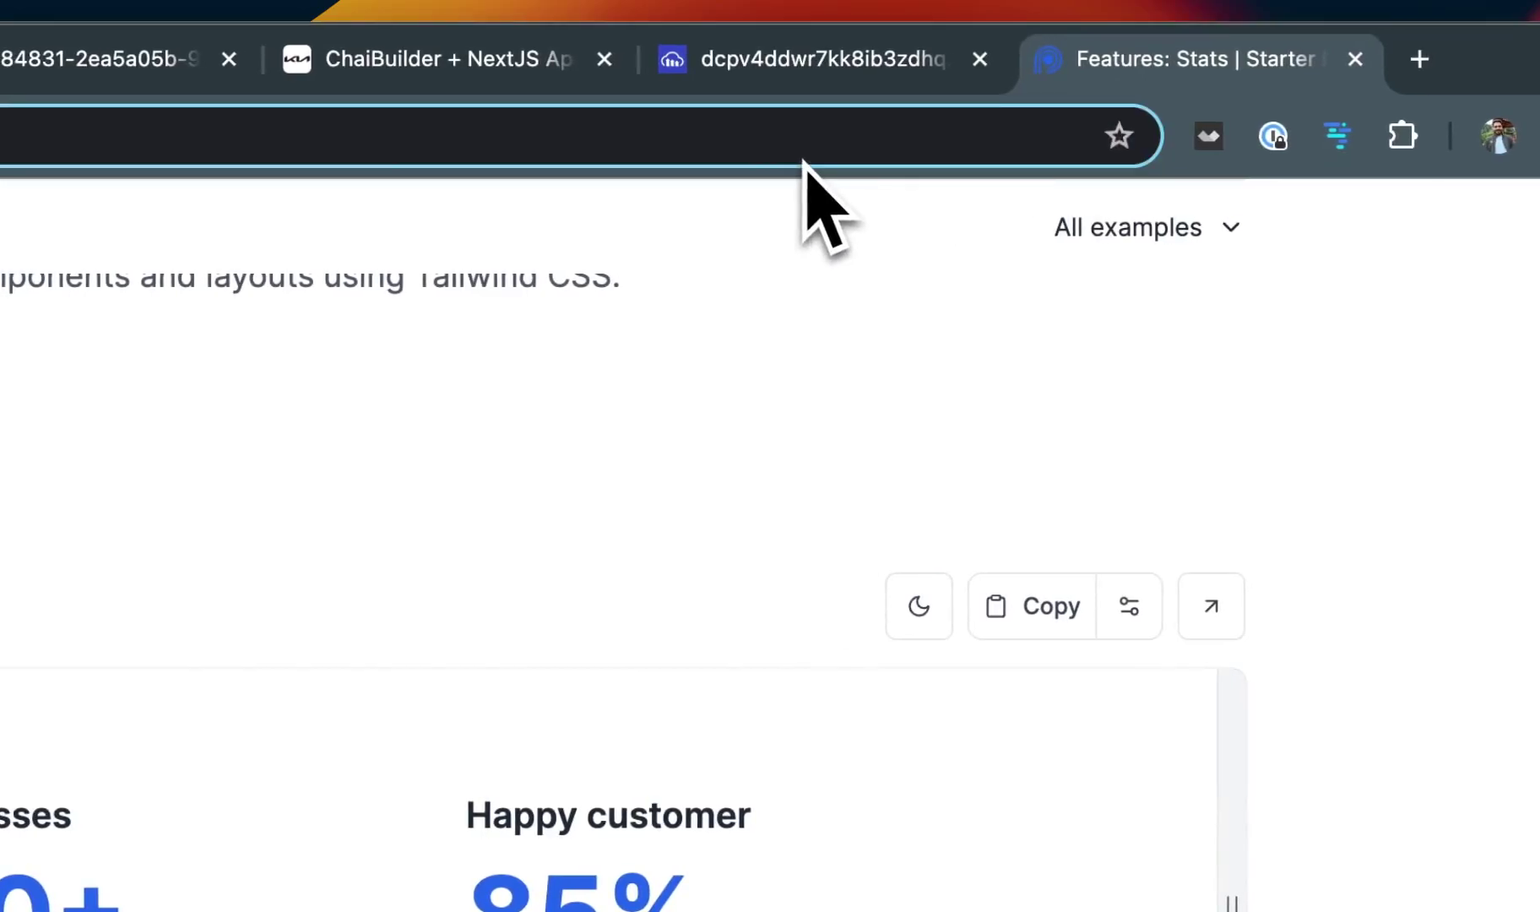
key("Return")
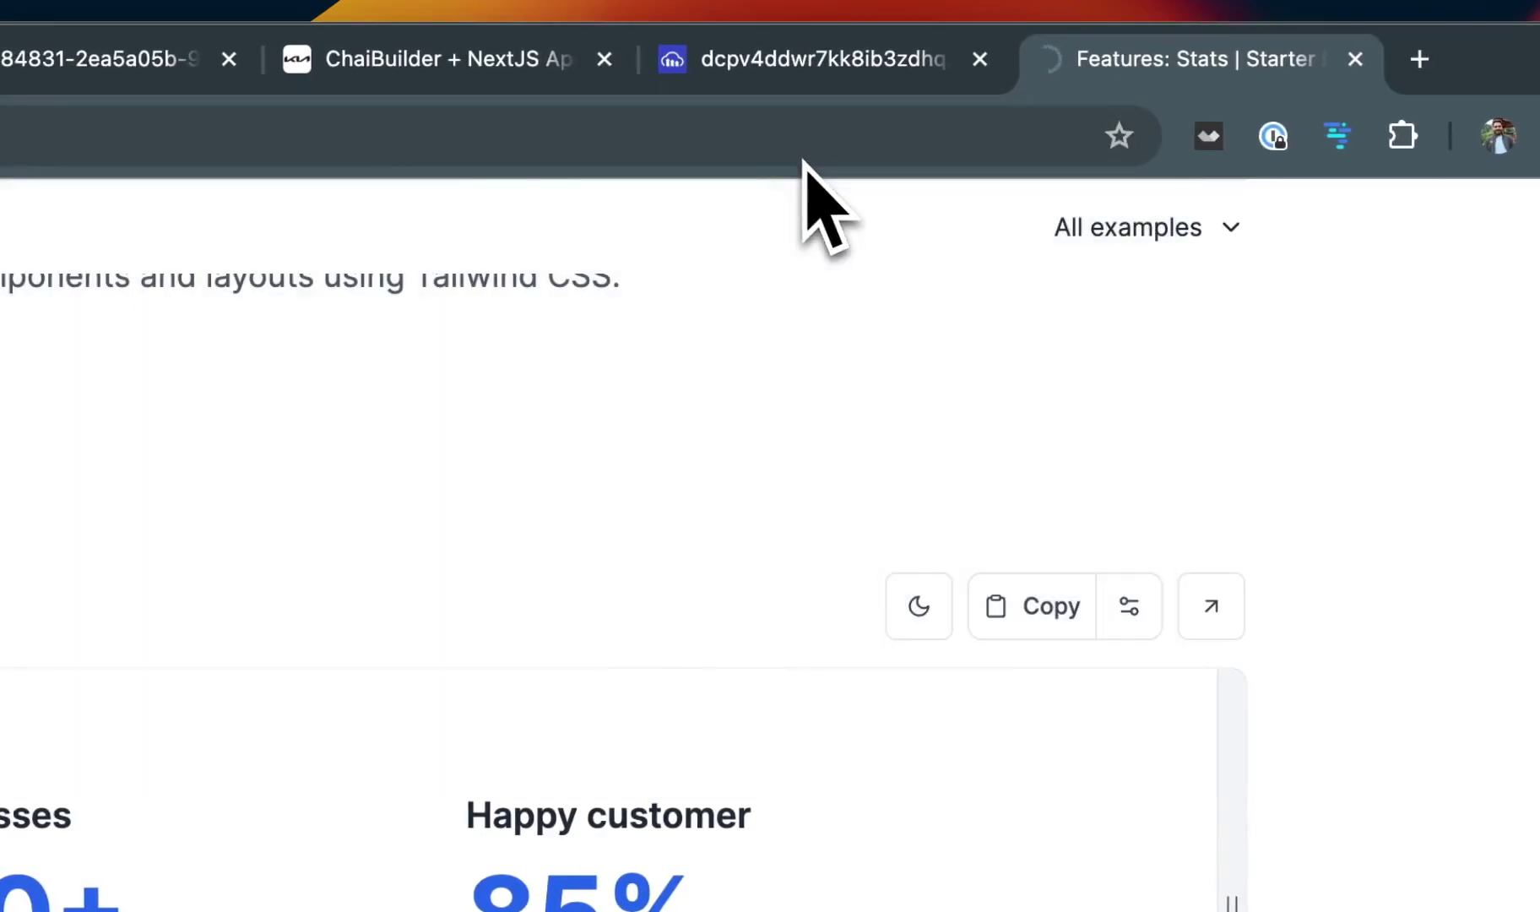
left_click(414, 64)
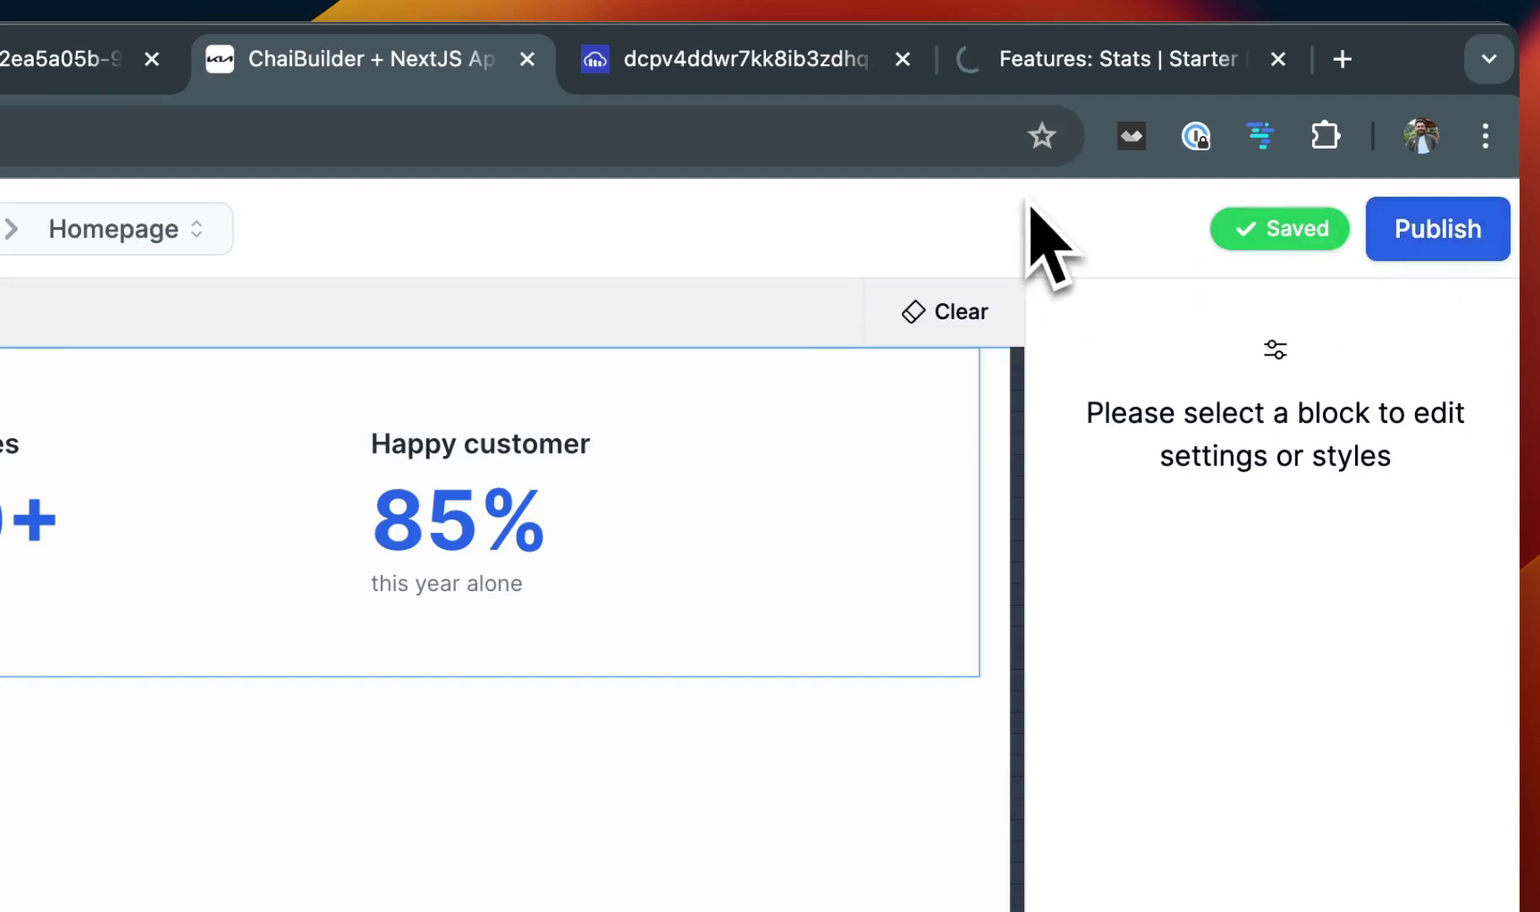
left_click(1045, 72)
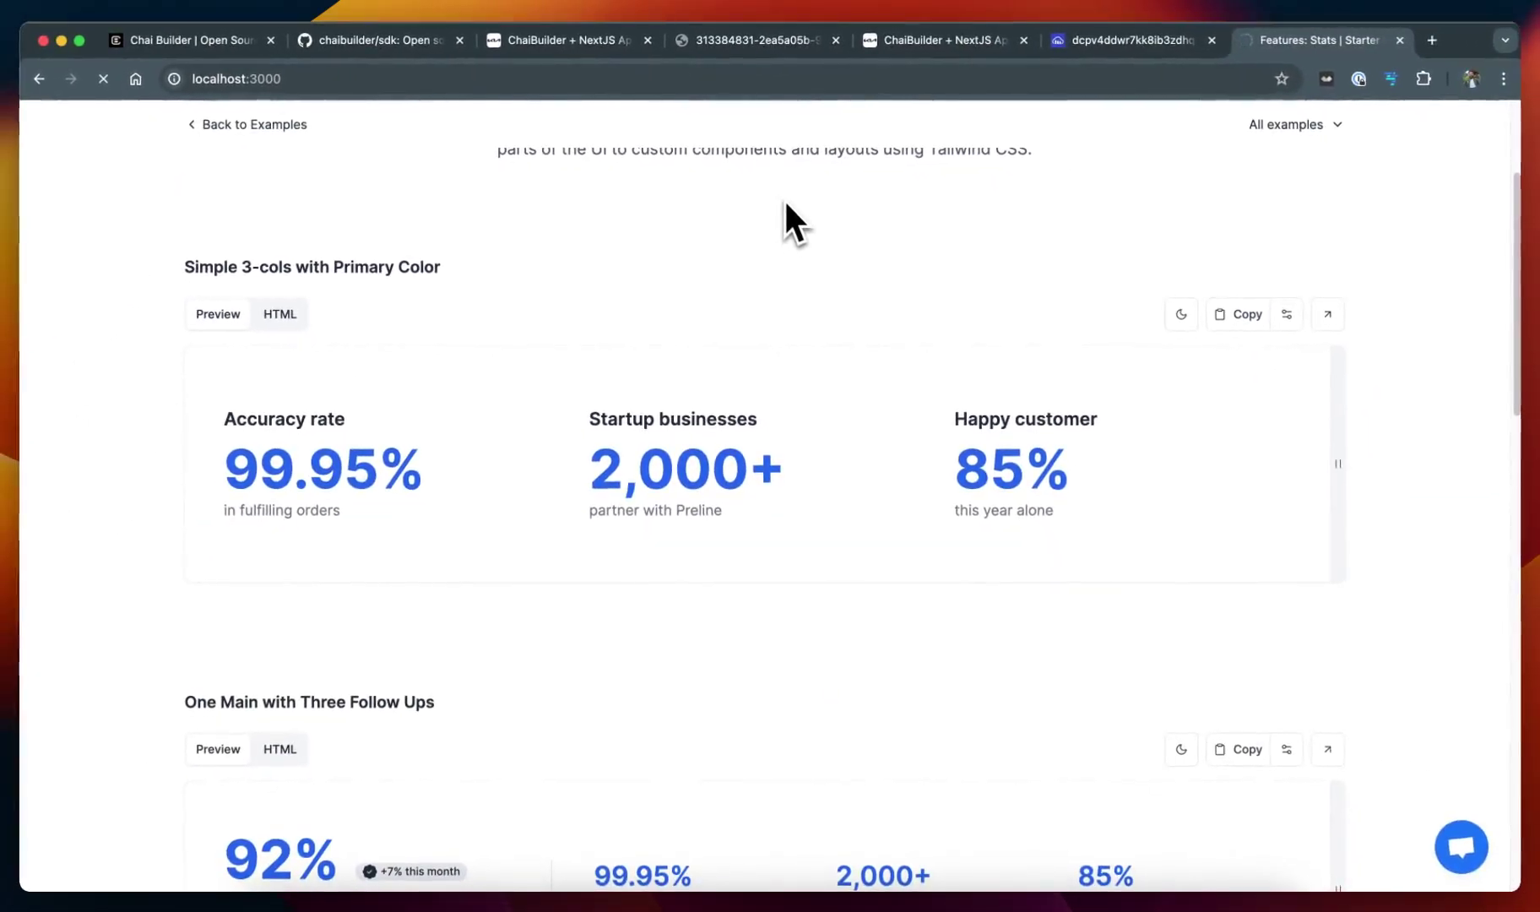
left_click(971, 42)
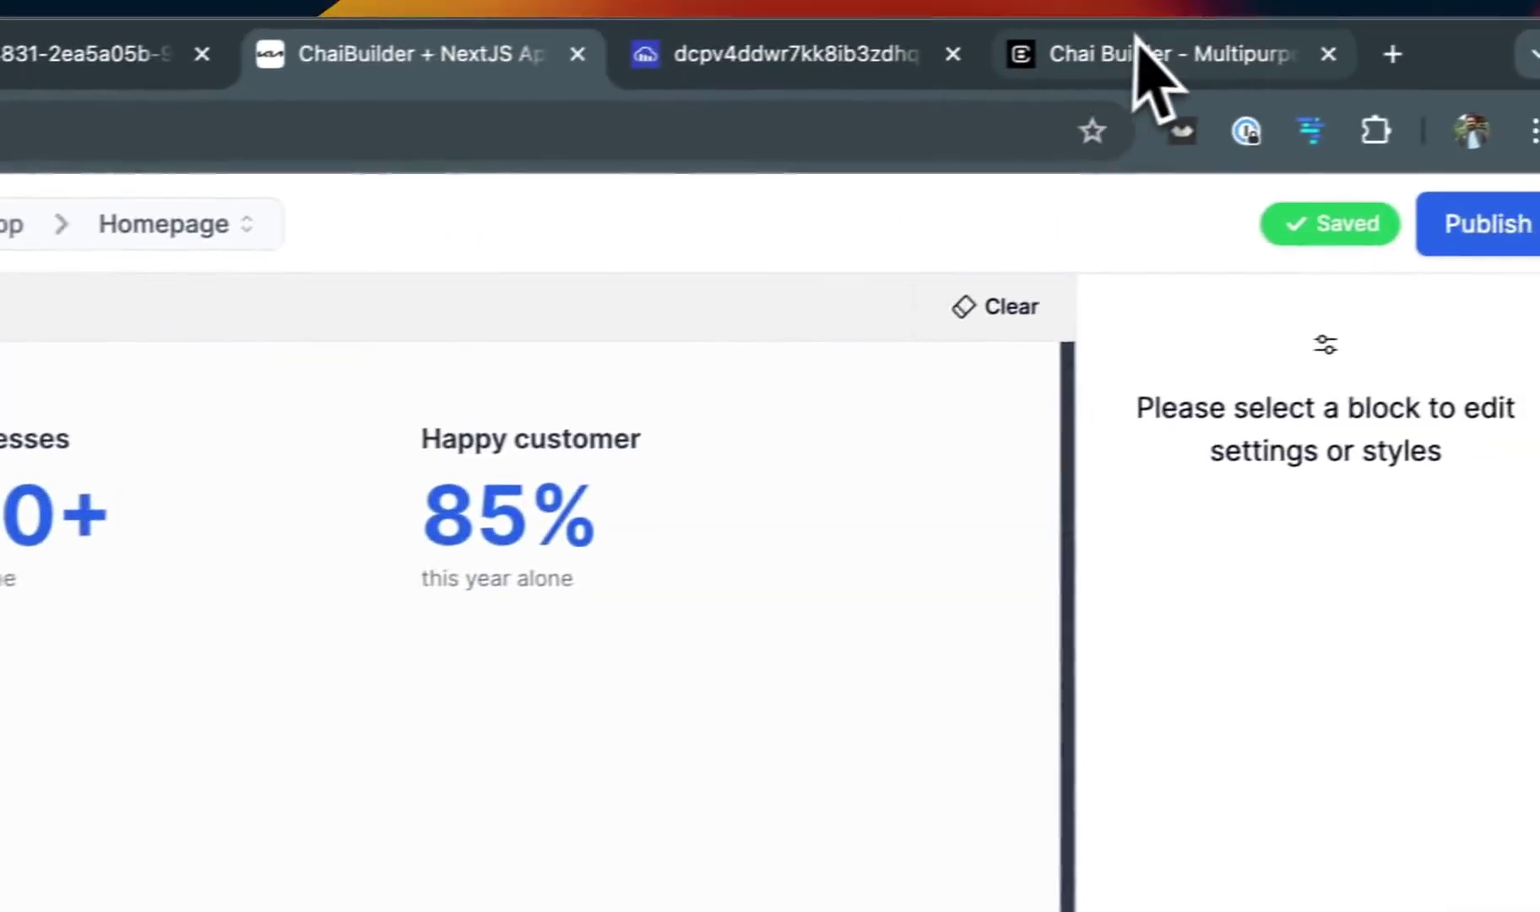
left_click(1134, 55)
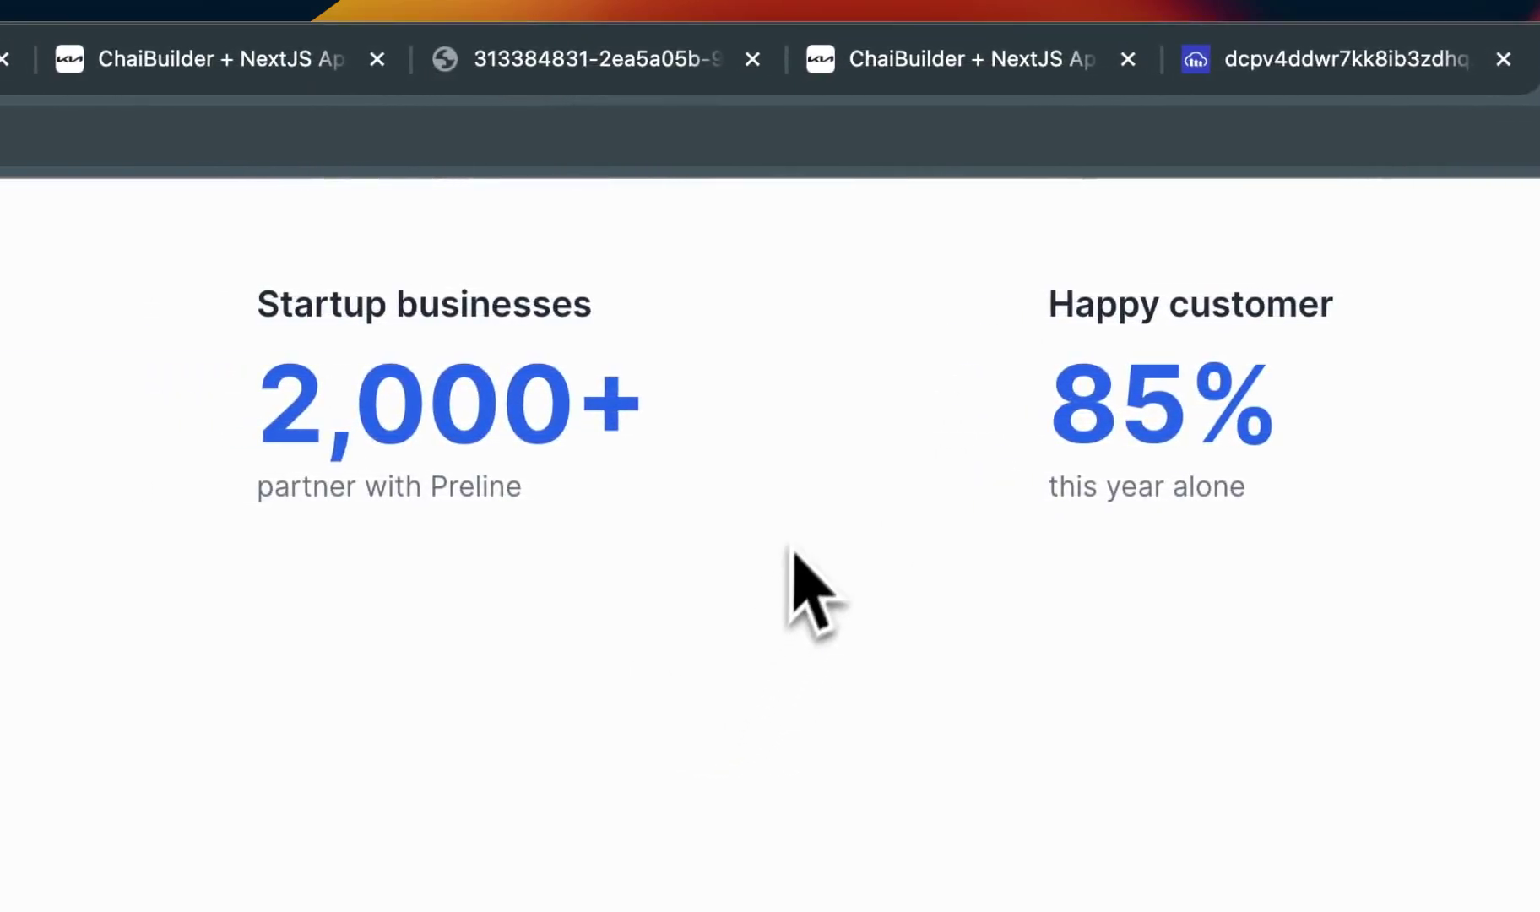
Step: Set the Startup businesses figure on the admin's Homepage to 4,000+ and save the page
left_click(900, 76)
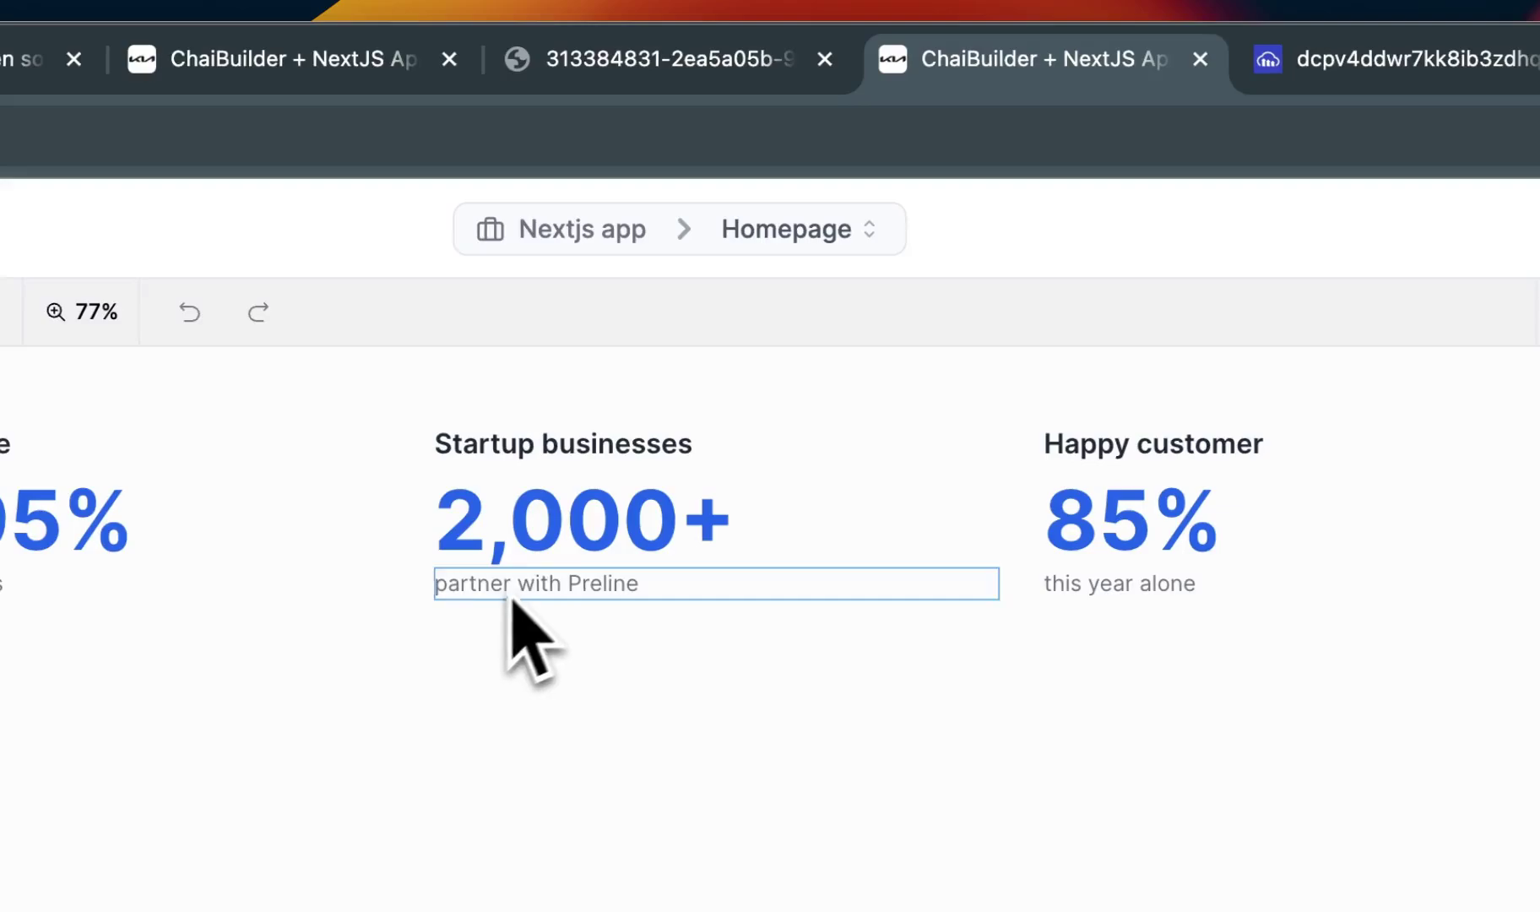
left_click(533, 525)
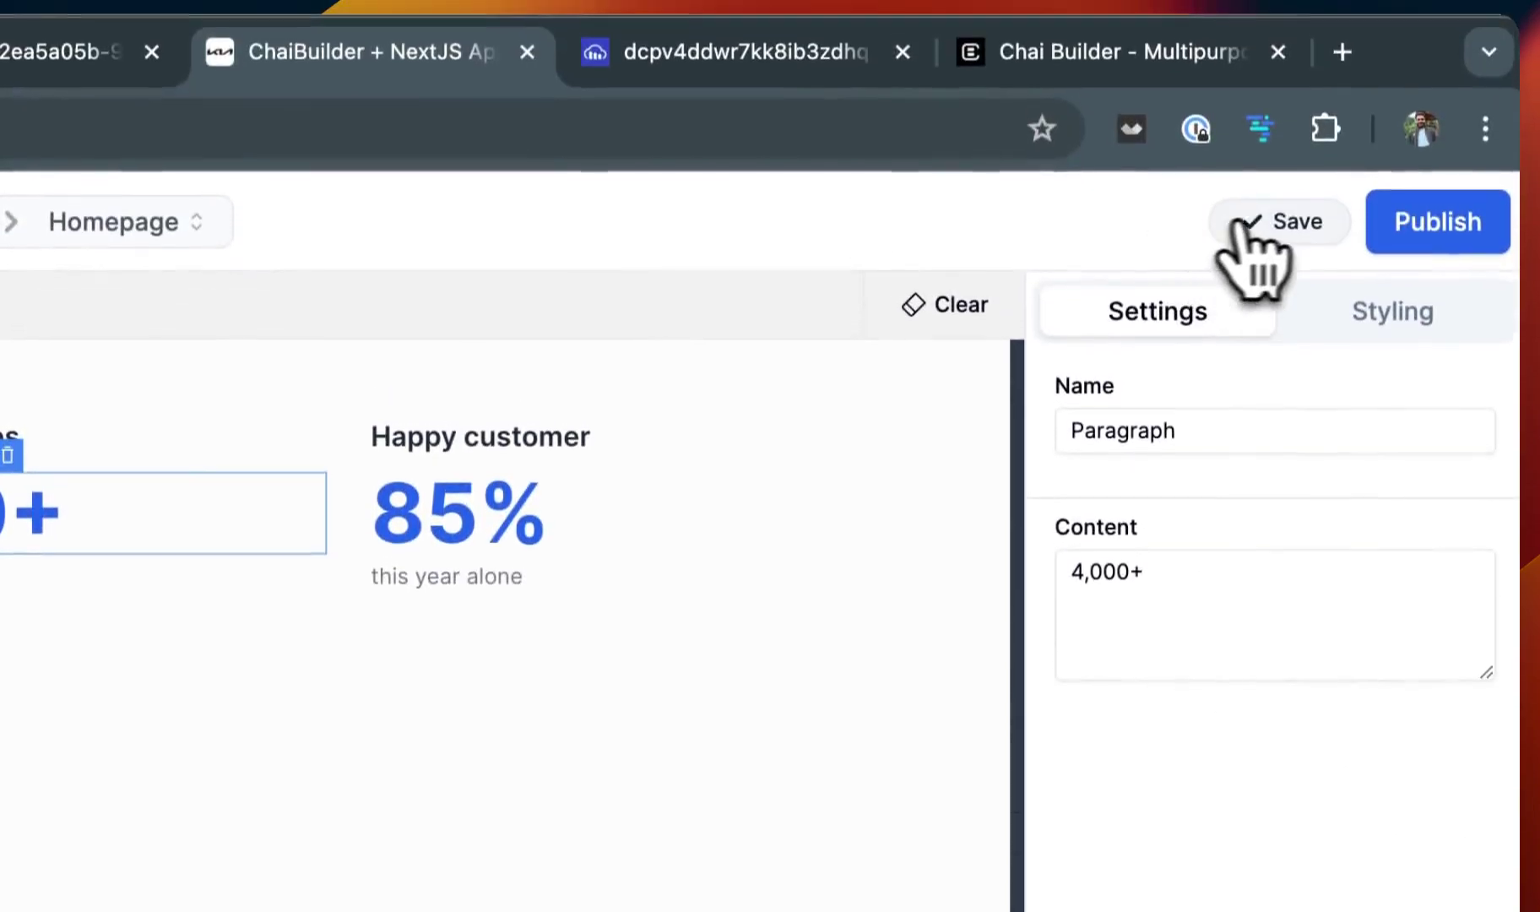
left_click(1241, 222)
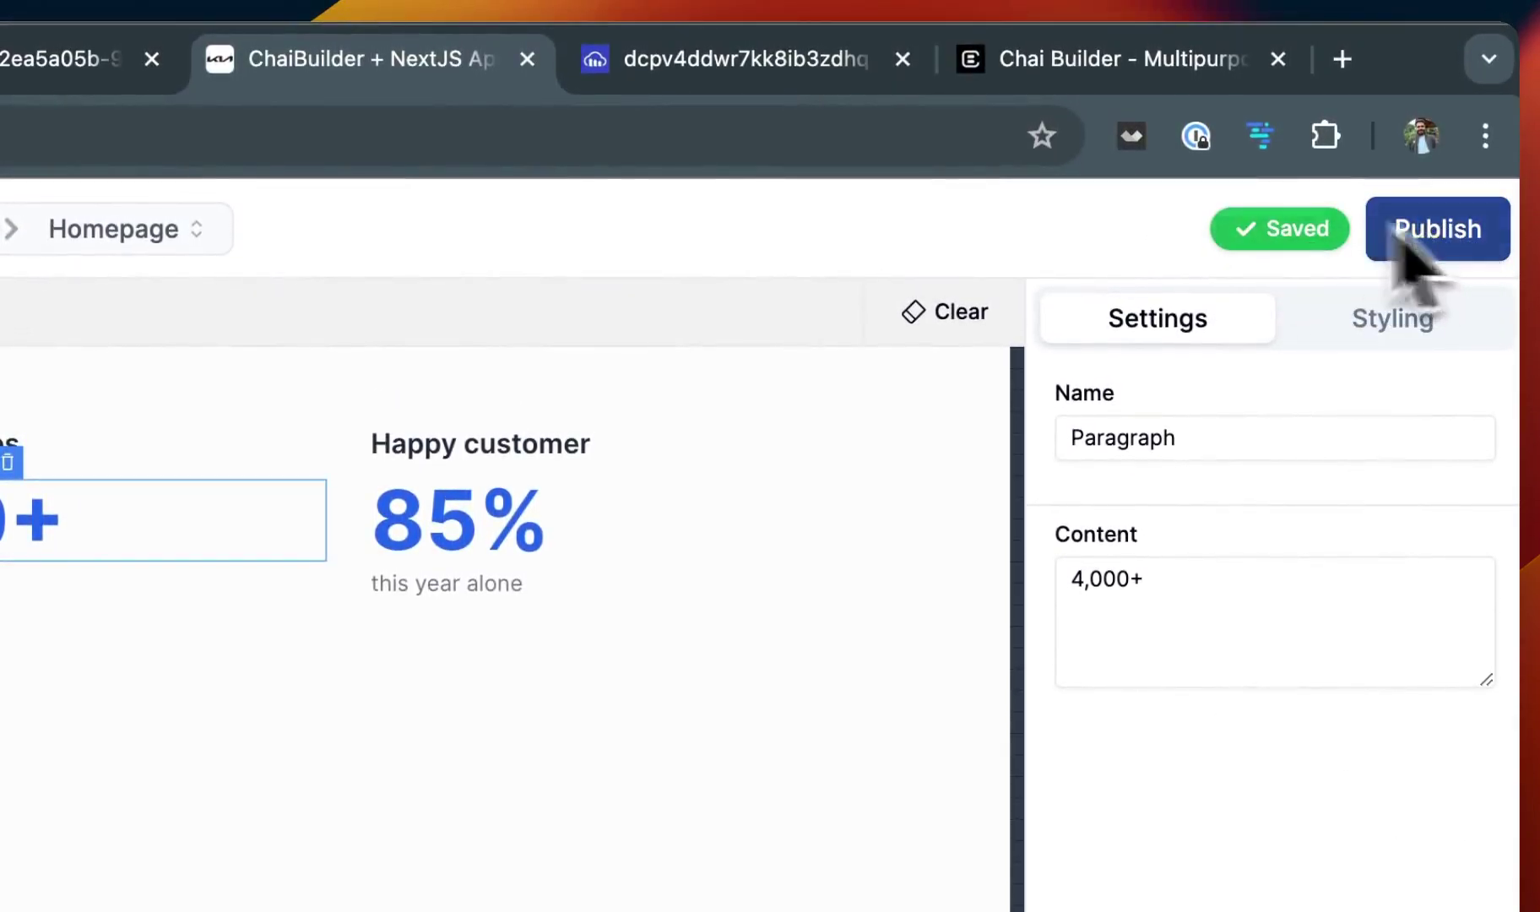
Step: Reload the localhost:3000 site and highlight the Startup businesses figure to check the edit
left_click(1113, 63)
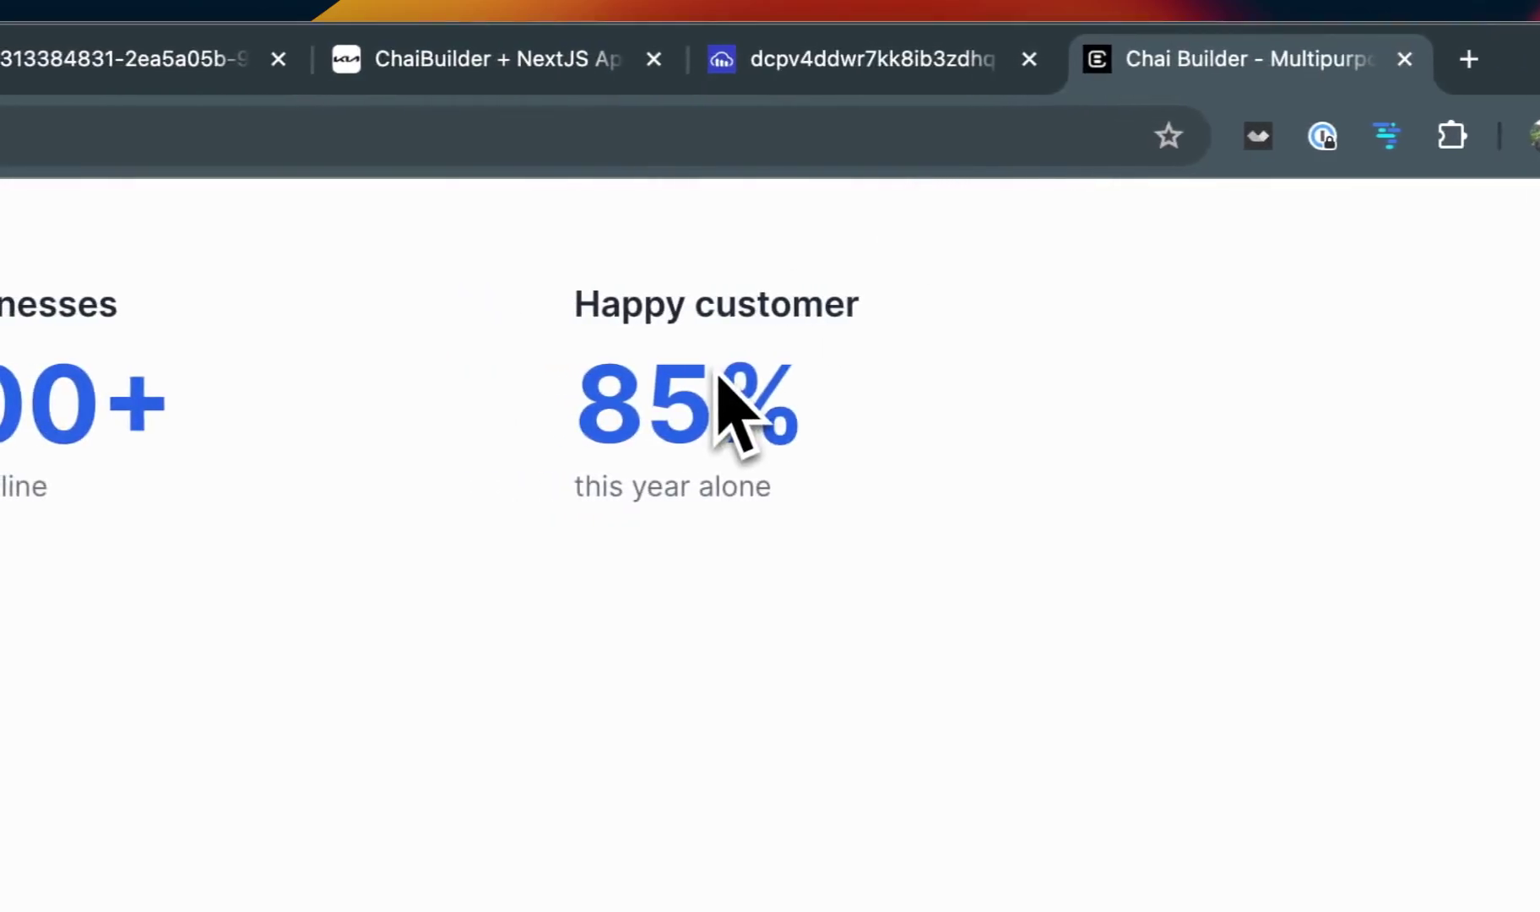
key("super+r")
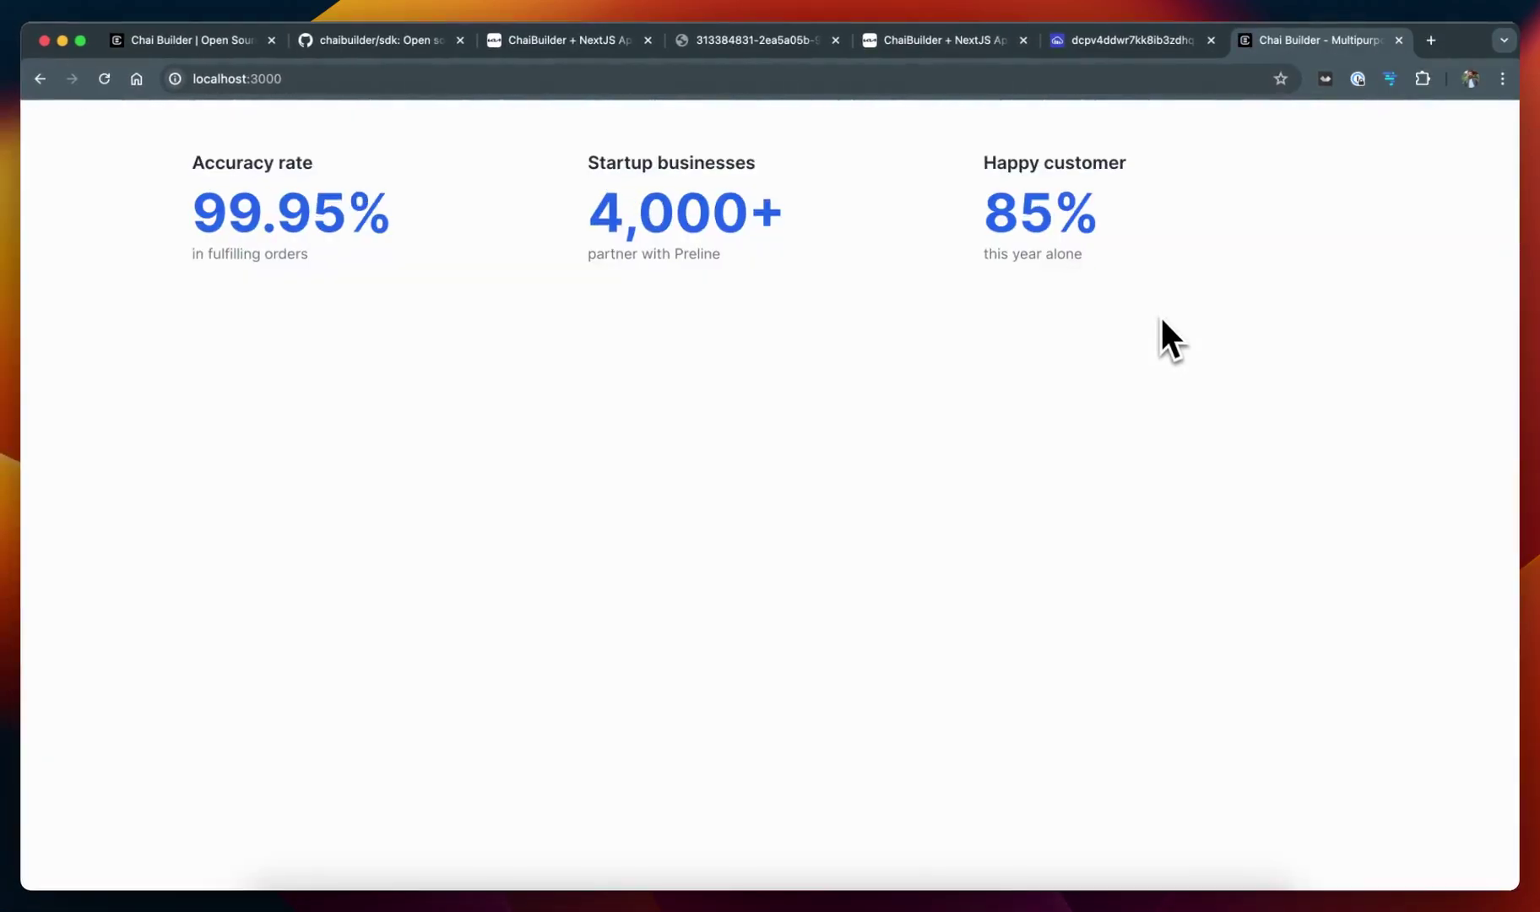
left_click_drag(590, 215, 746, 218)
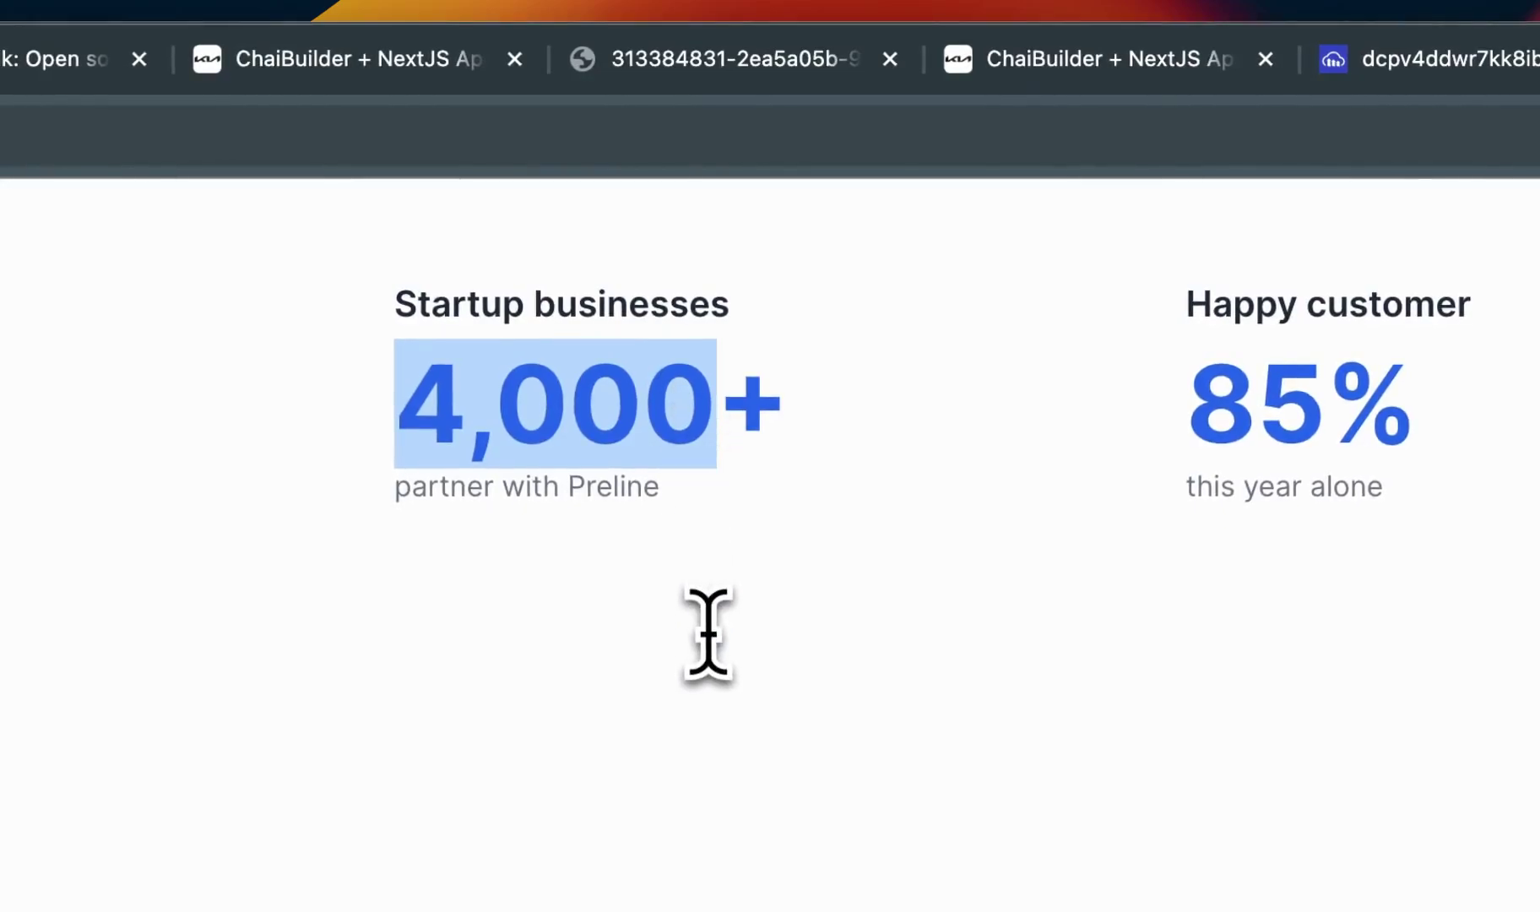
Step: Delete the outer Box holding the three-column stats section from the Homepage in the admin studio
left_click(1183, 67)
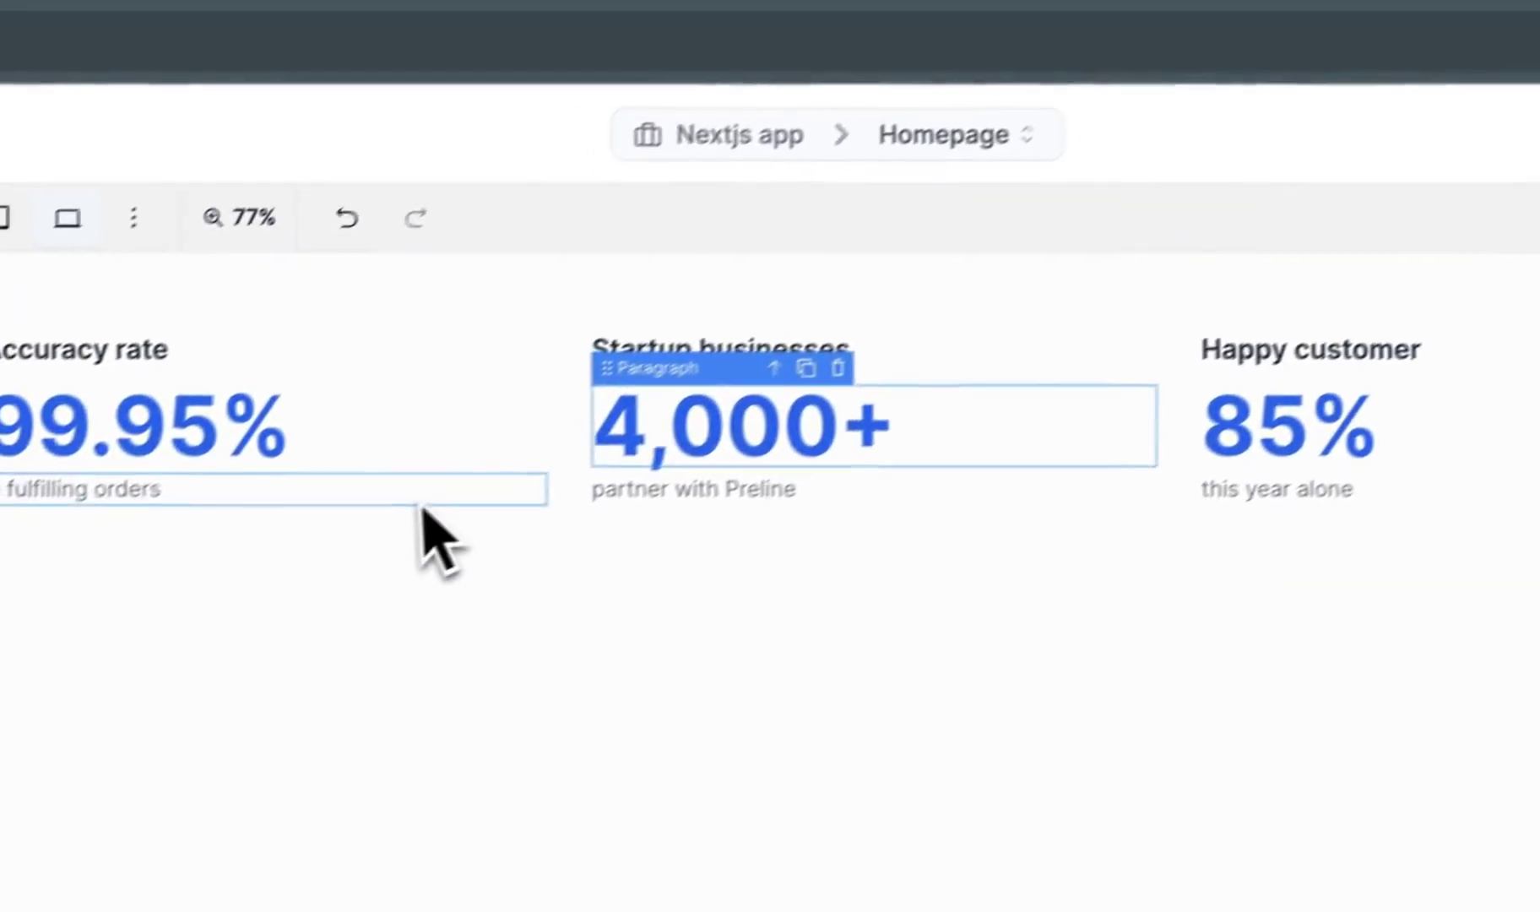
left_click(271, 592)
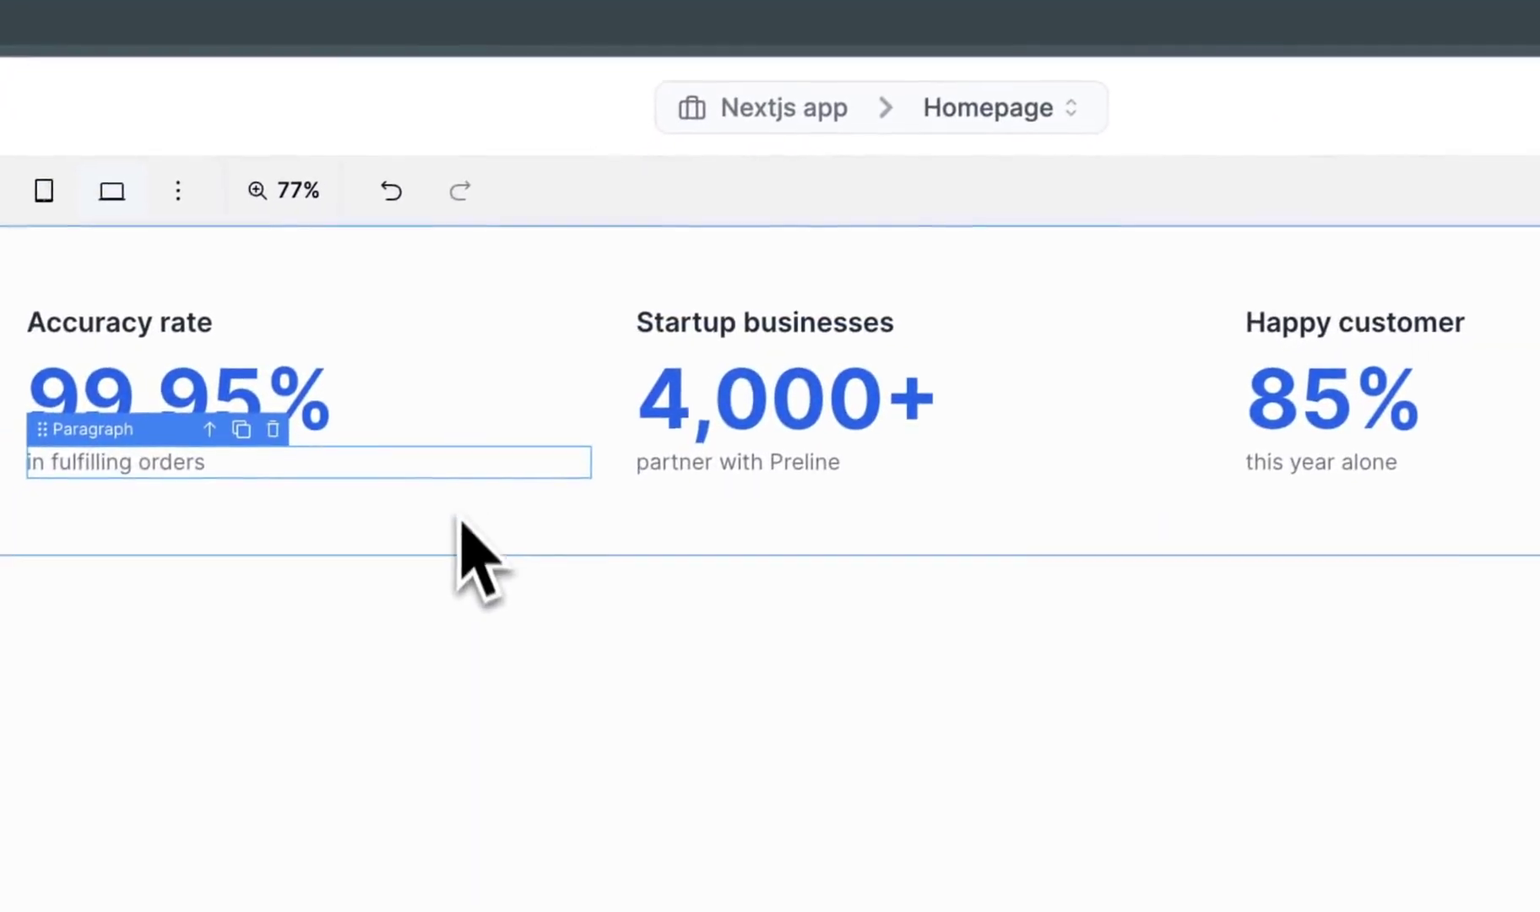
left_click(465, 528)
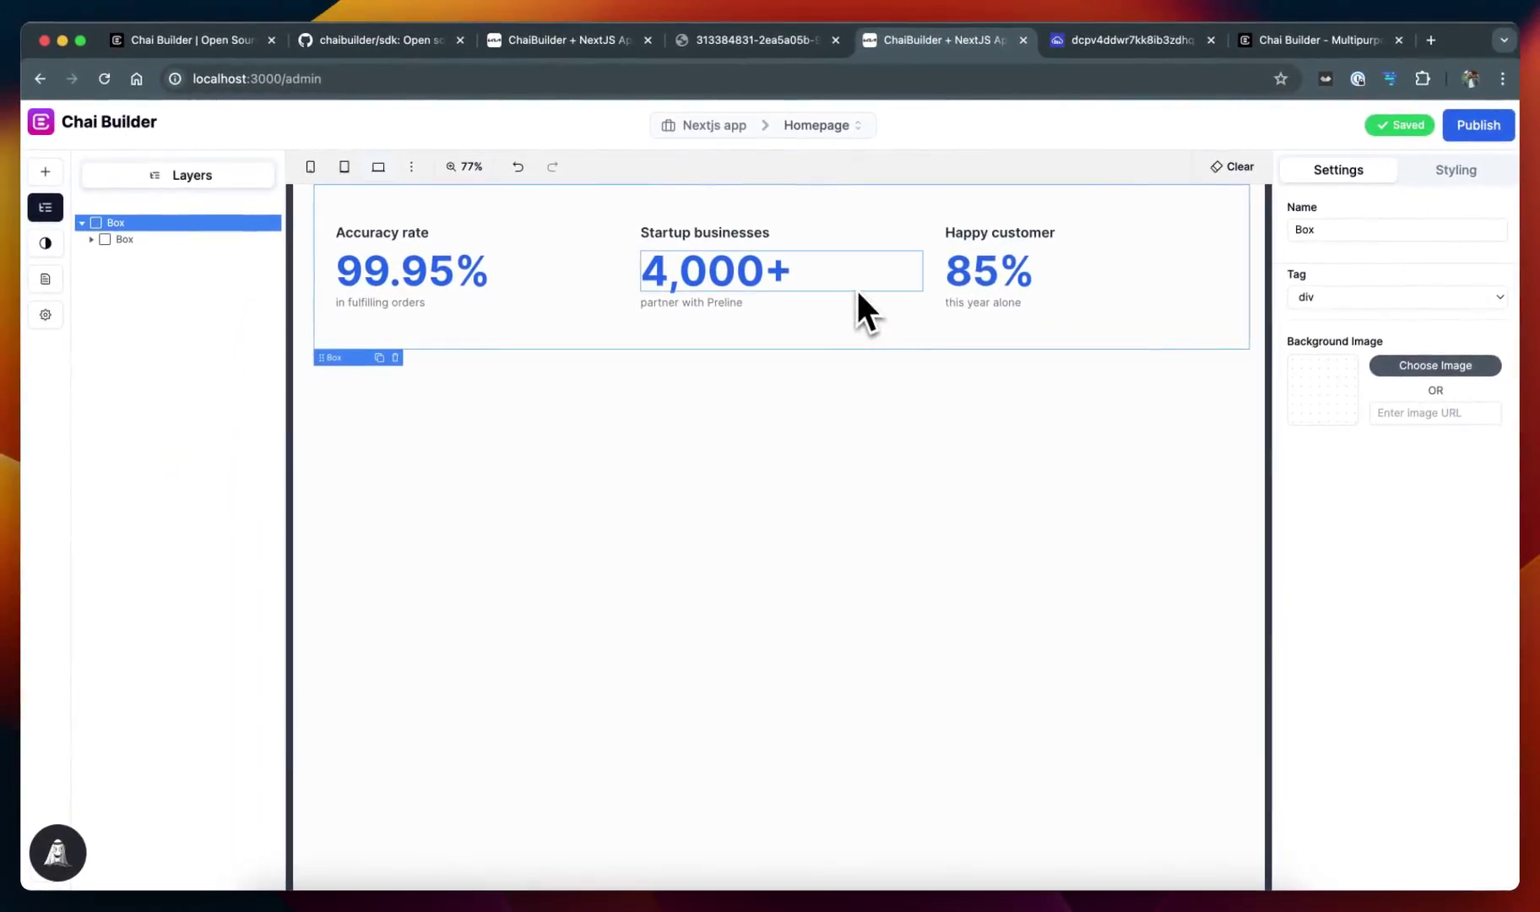
key("Delete")
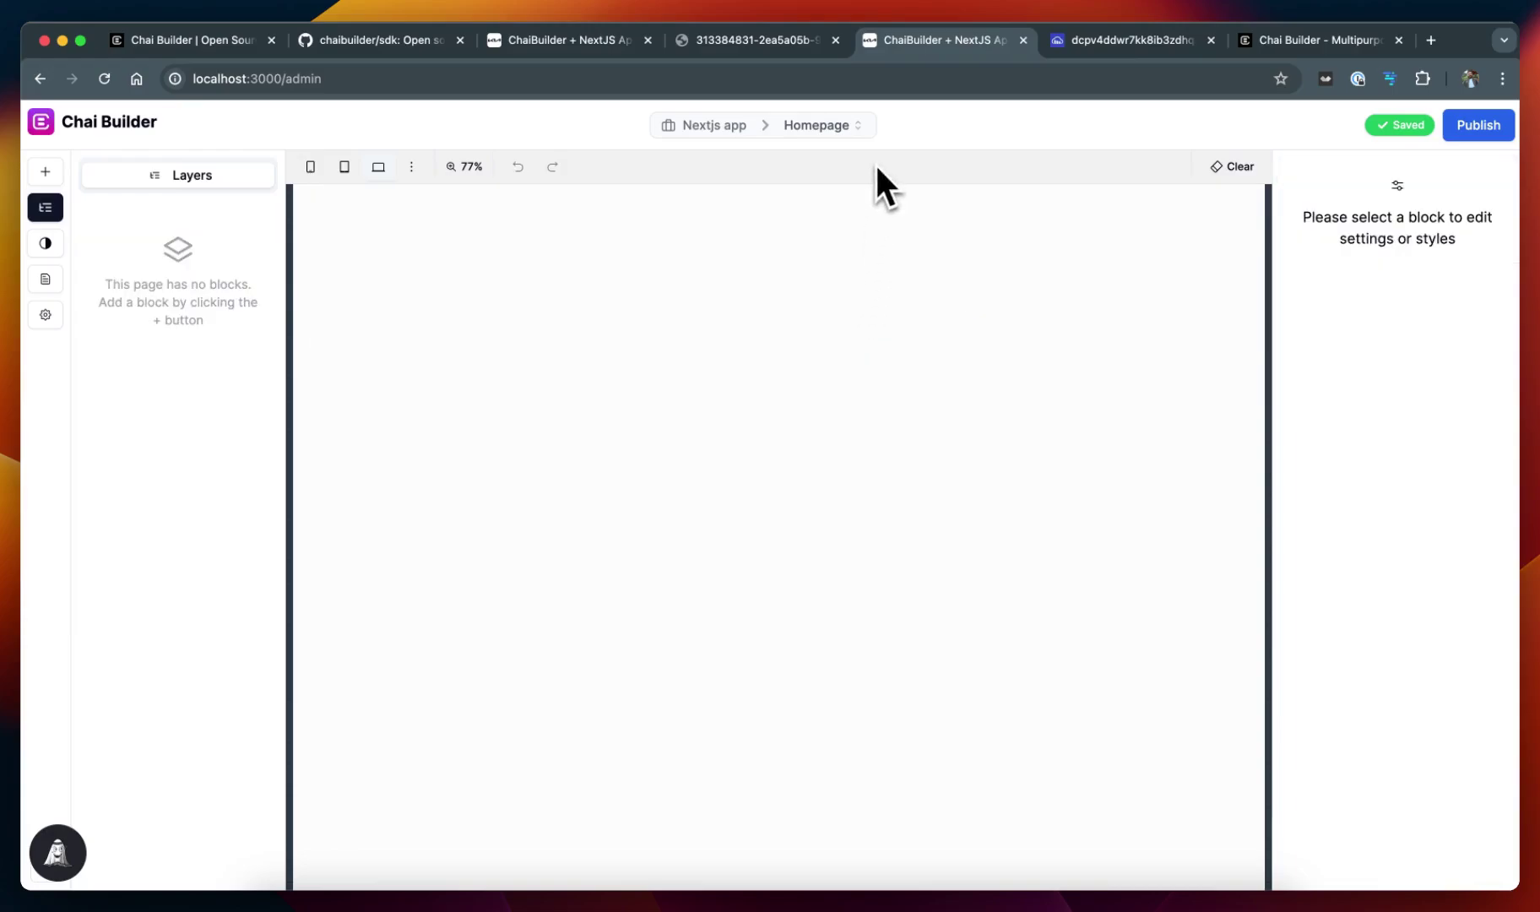
Step: View the available blocks for adding to the empty Homepage and dismiss them without adding one
left_click(44, 171)
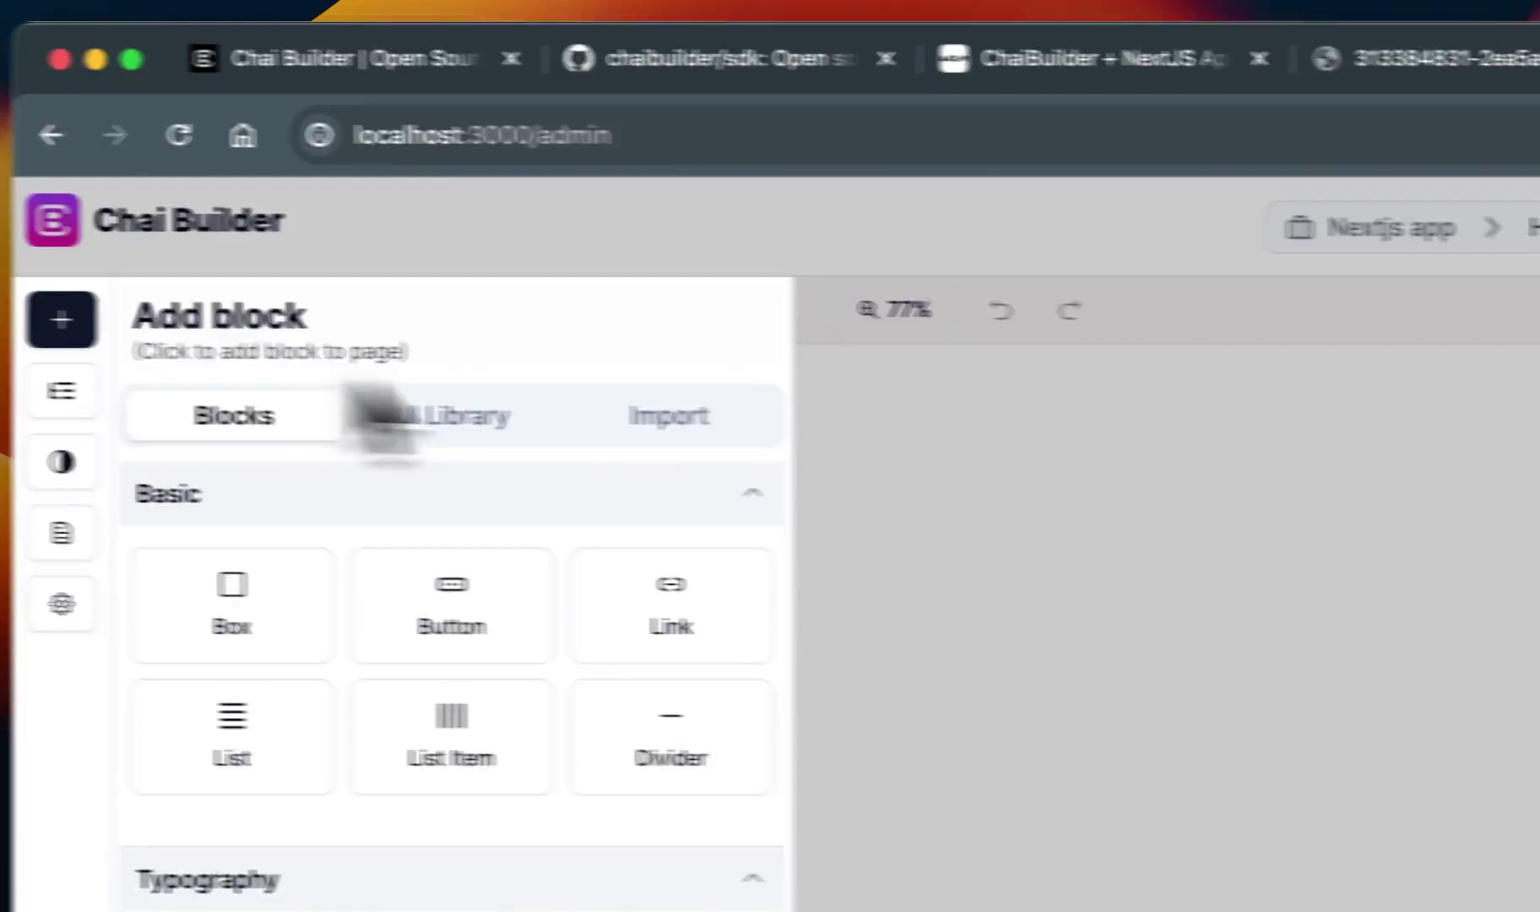
left_click(507, 224)
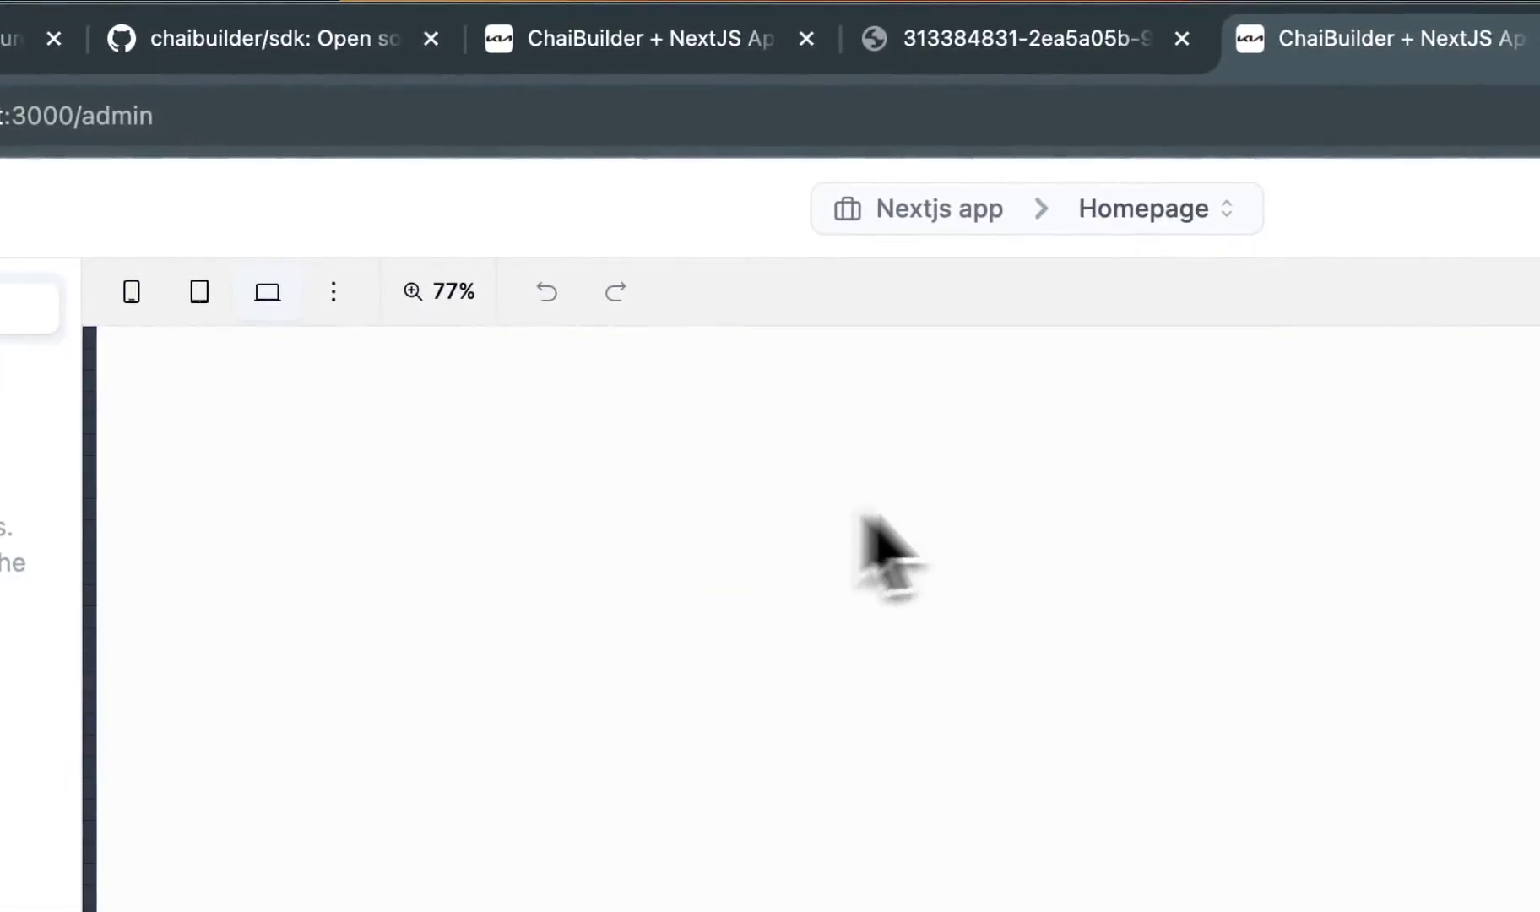